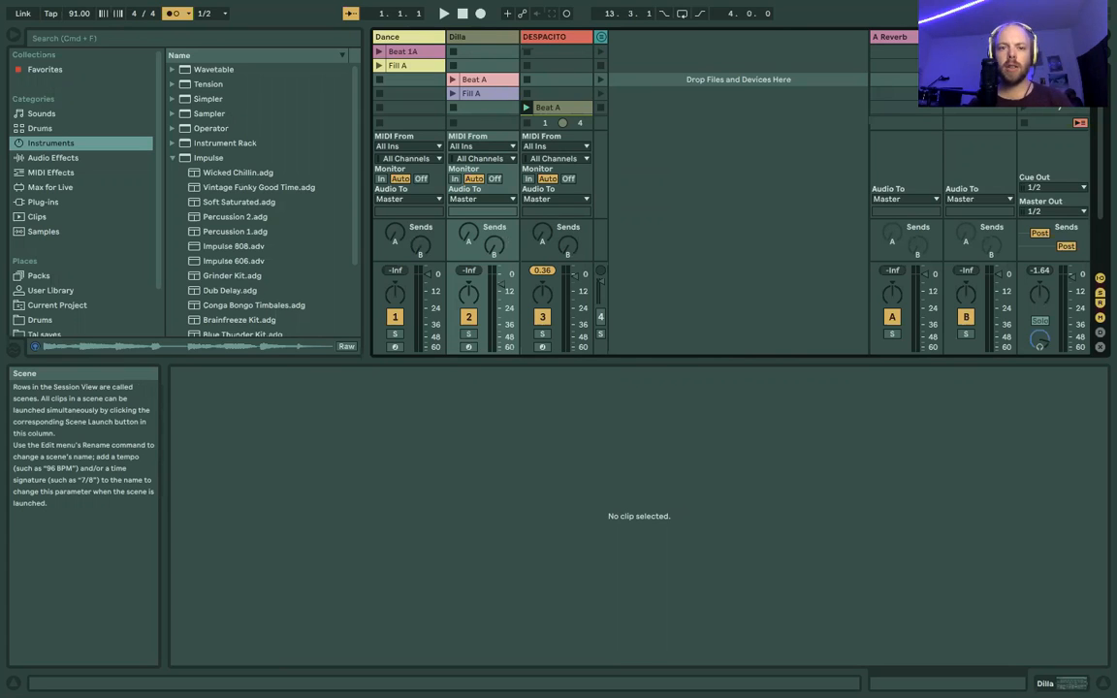
# Inspect the notes of Dilla's Beat A clip and of Dance's Beat 1A and Fill A clips.
pyautogui.scroll(-4, 490, 80)
pyautogui.scroll(3, 489, 79)
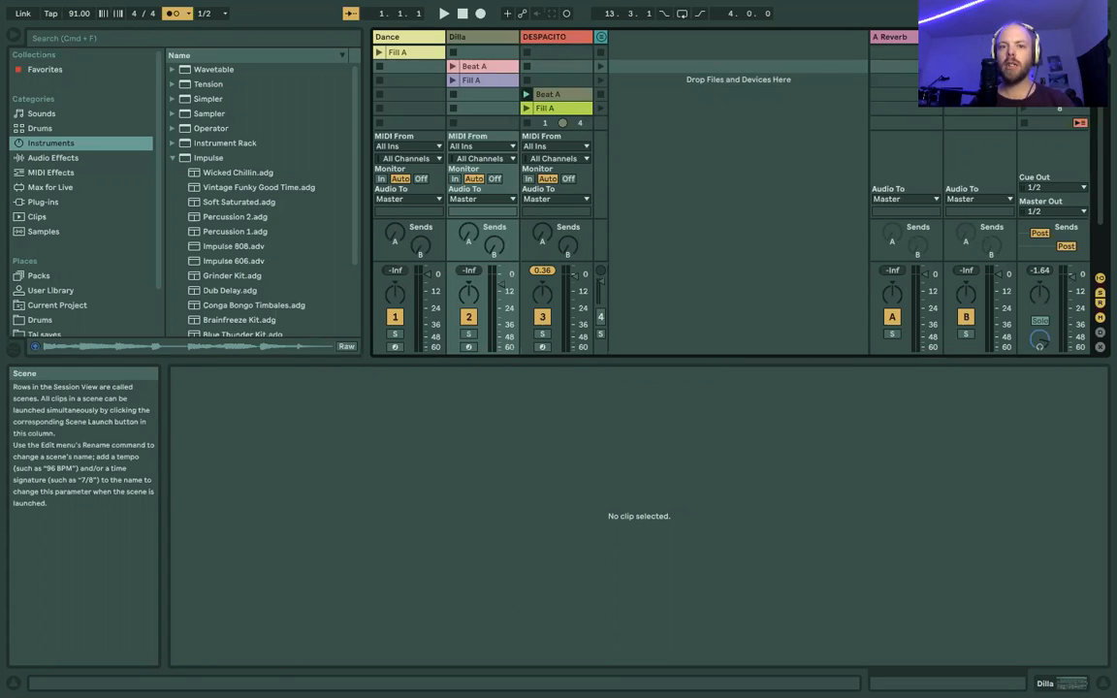
pyautogui.click(478, 67)
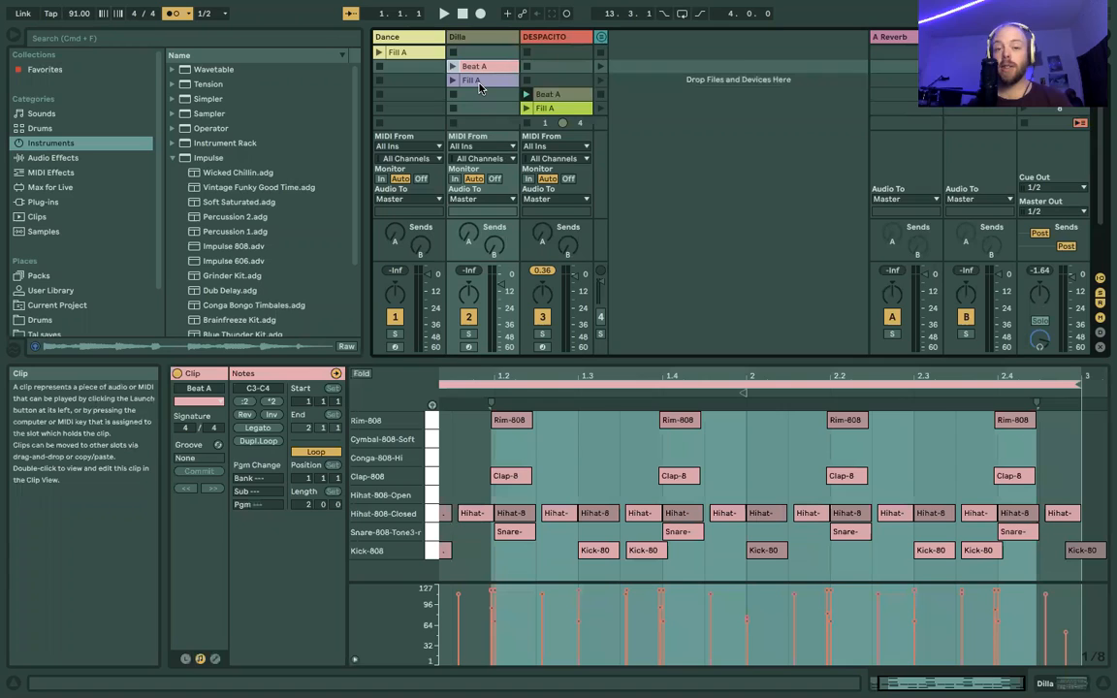
pyautogui.scroll(1, 475, 86)
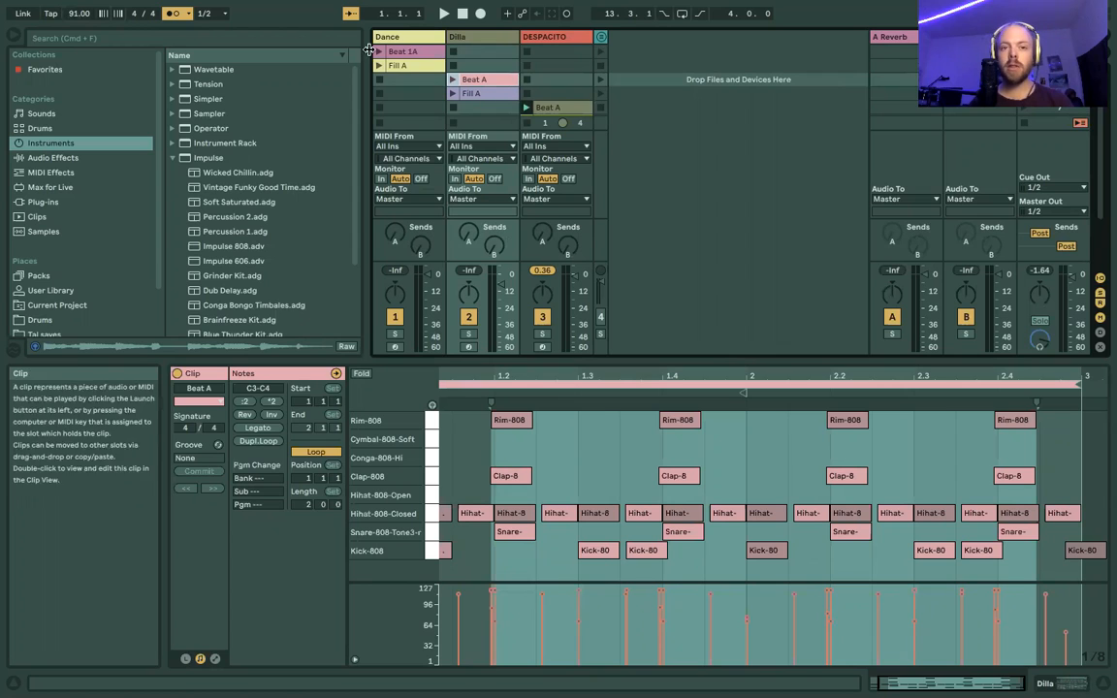
pyautogui.click(420, 53)
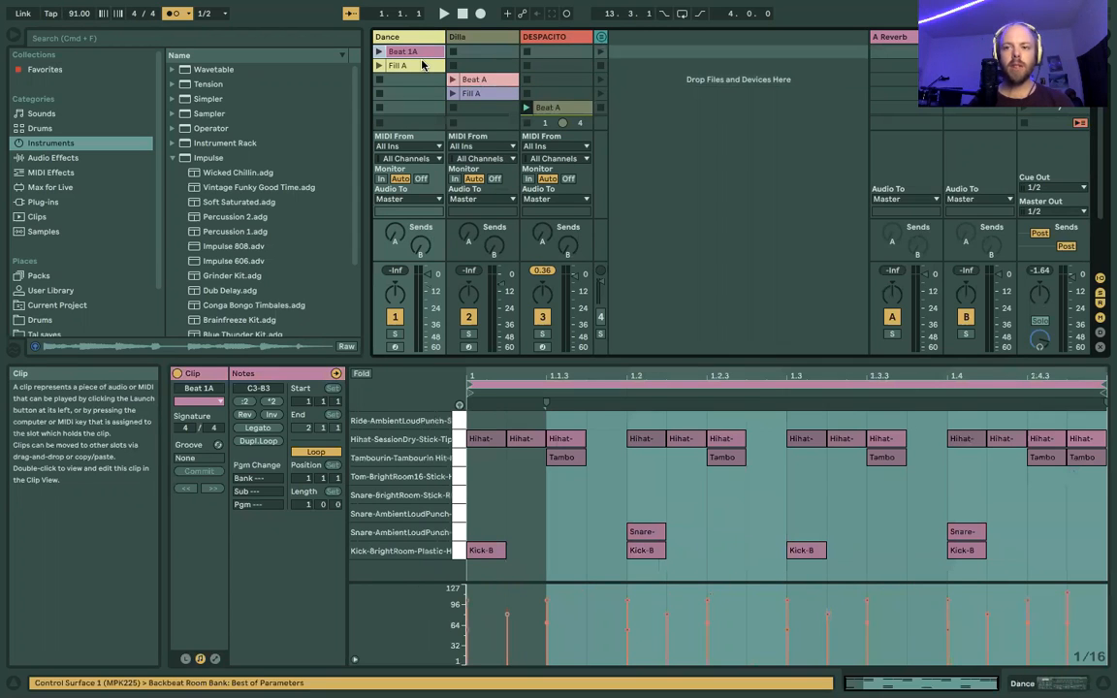
pyautogui.keyDown('shift'); pyautogui.click(422, 64); pyautogui.keyUp('shift')
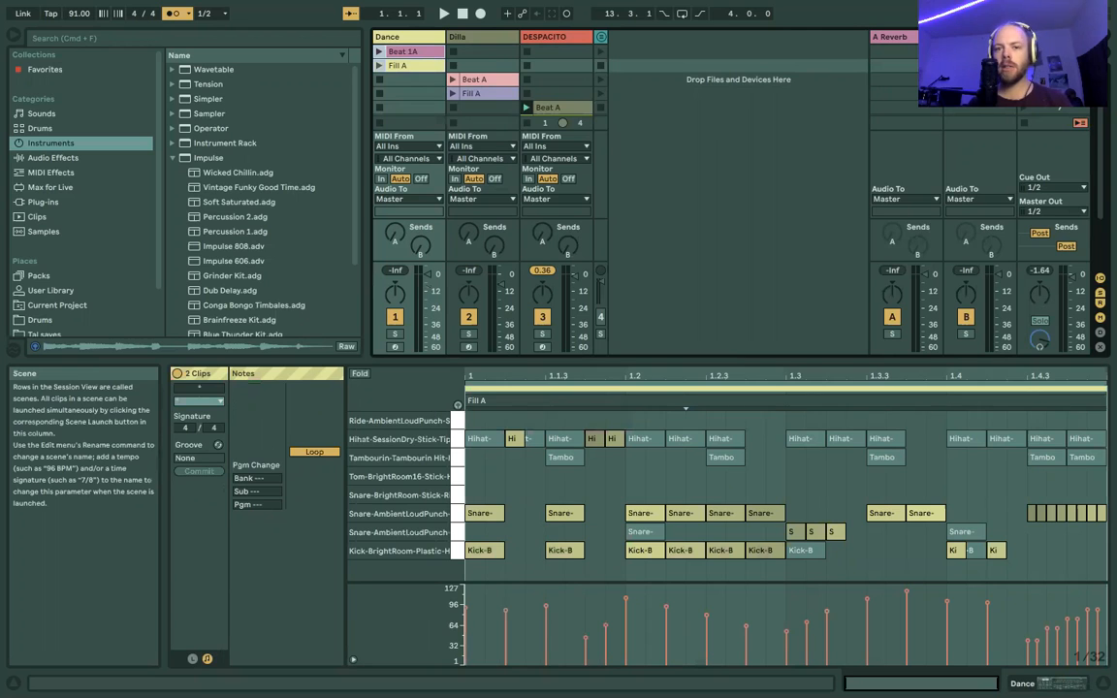
# Audition the scenes one after another, from Dance's Fill A through Dilla's two clips to DESPACITO's two clips.
pyautogui.click(1024, 66)
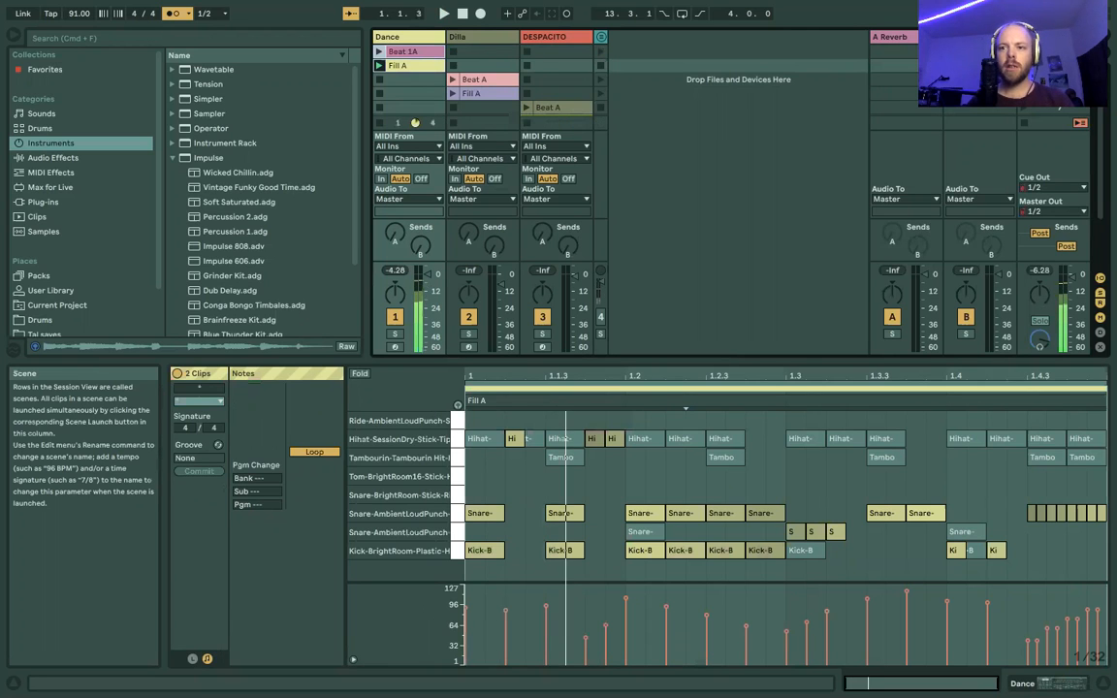
pyautogui.click(1025, 80)
pyautogui.press('space')
pyautogui.click(1025, 94)
pyautogui.press('space')
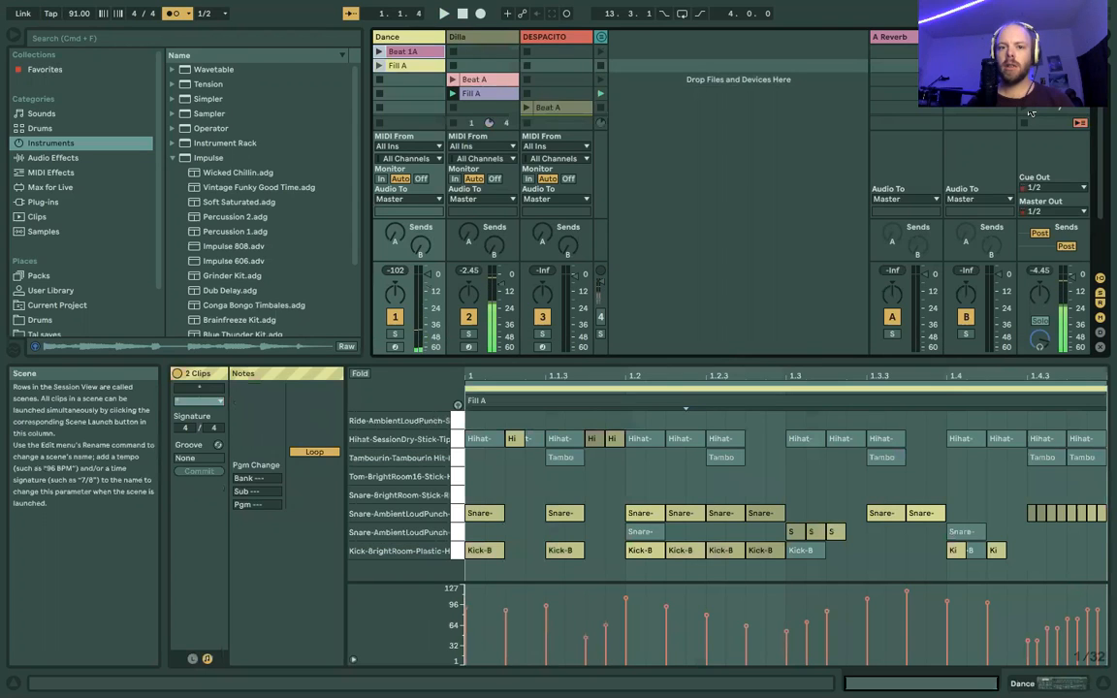
pyautogui.scroll(-1, 1029, 113)
pyautogui.click(1024, 95)
pyautogui.press('space')
pyautogui.click(1026, 107)
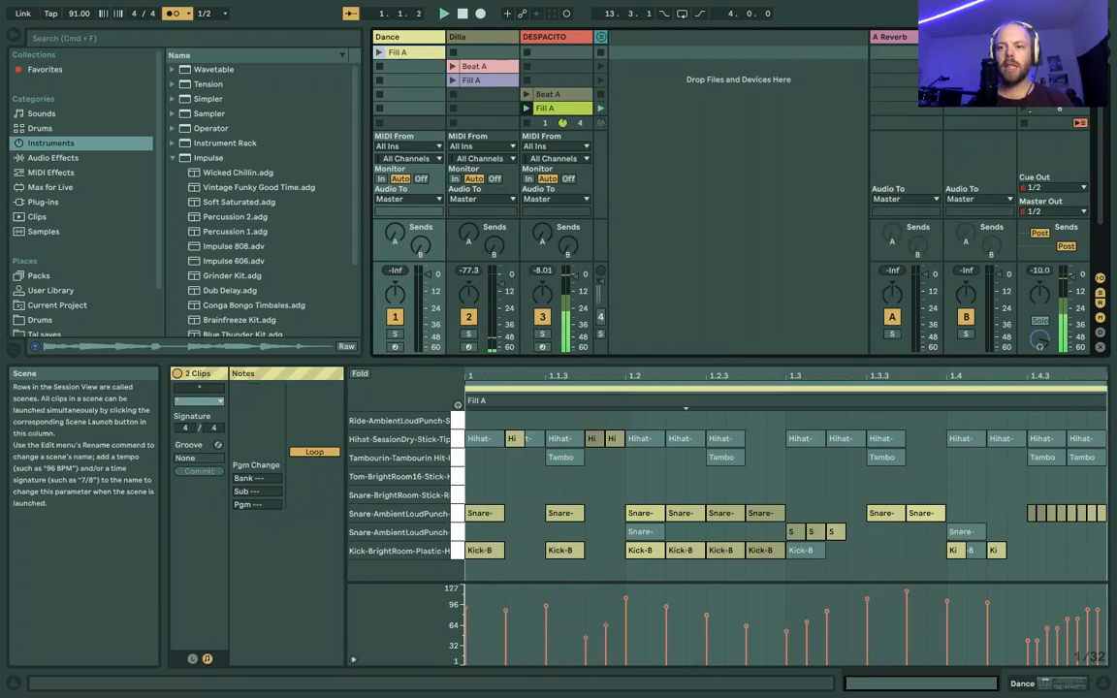
pyautogui.scroll(1, 709, 48)
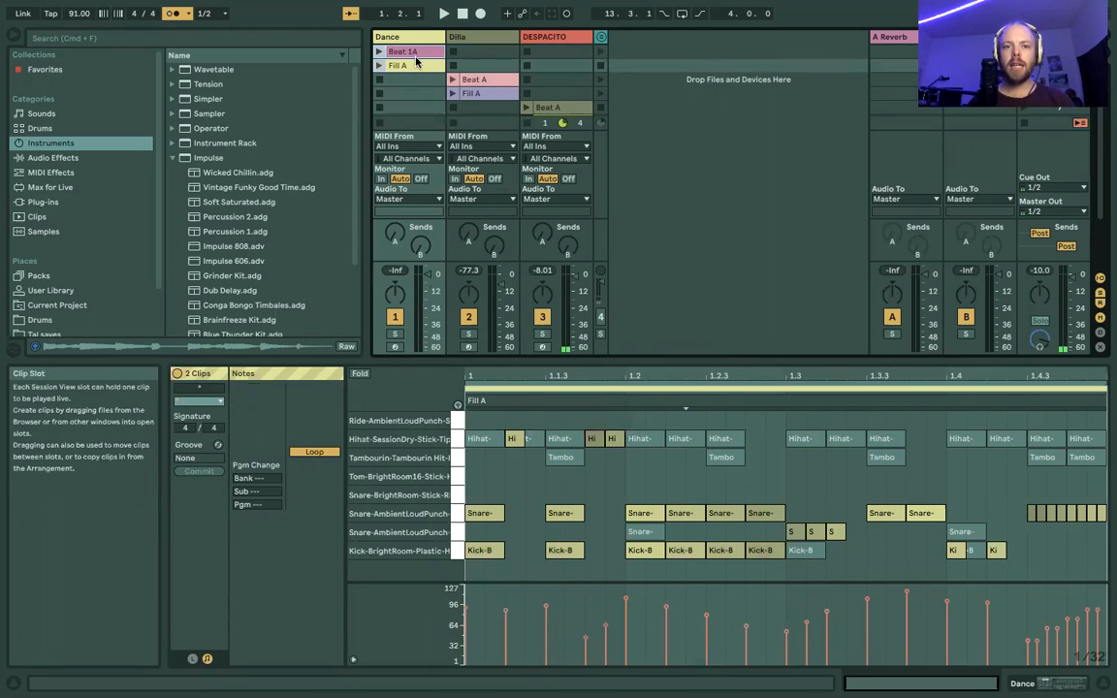
# Move Dilla's Beat A and Fill A clips up together into the track's first two slots.
pyautogui.click(475, 80)
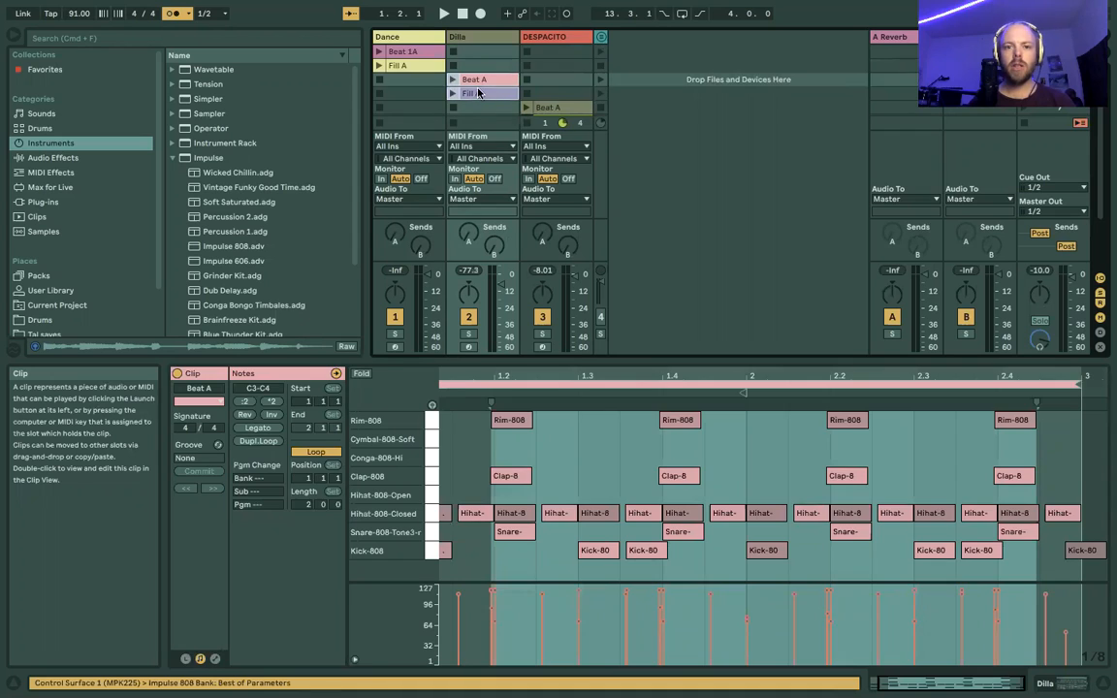
pyautogui.keyDown('shift'); pyautogui.click(483, 89); pyautogui.keyUp('shift')
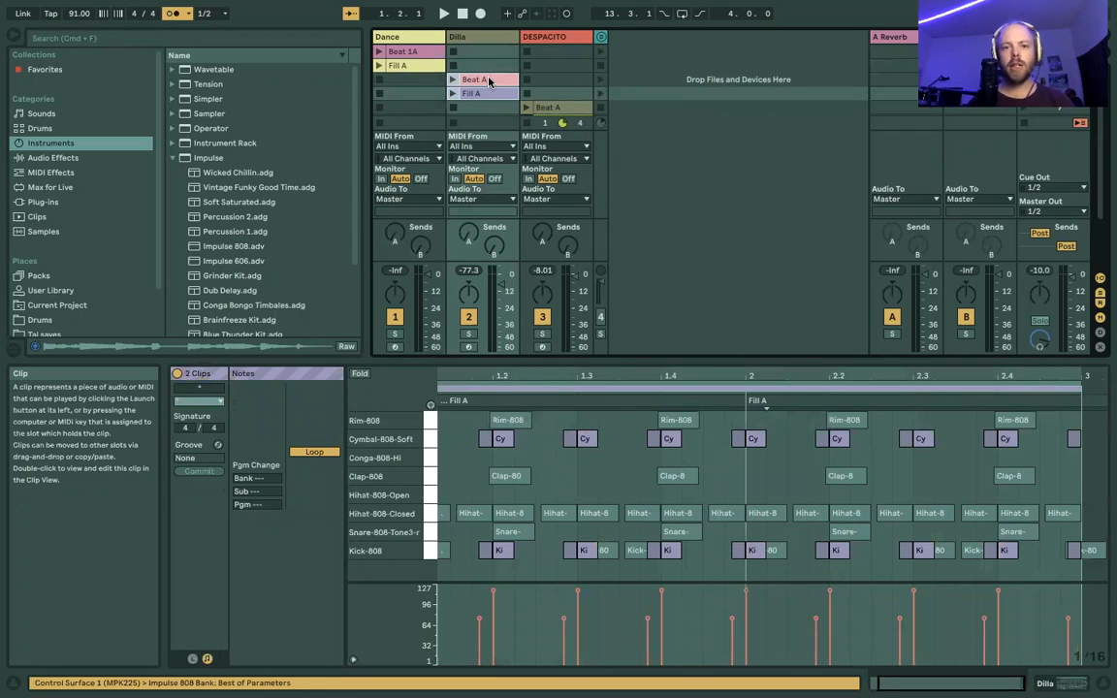
pyautogui.click(489, 104)
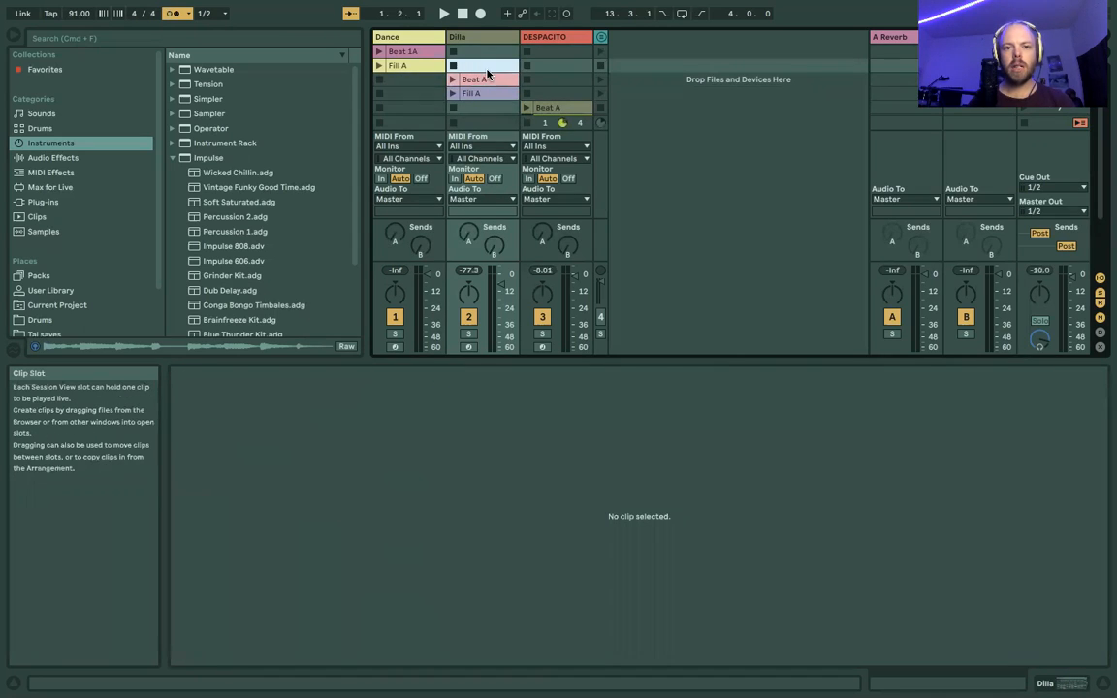
pyautogui.keyDown('shift'); pyautogui.click(486, 109); pyautogui.keyUp('shift')
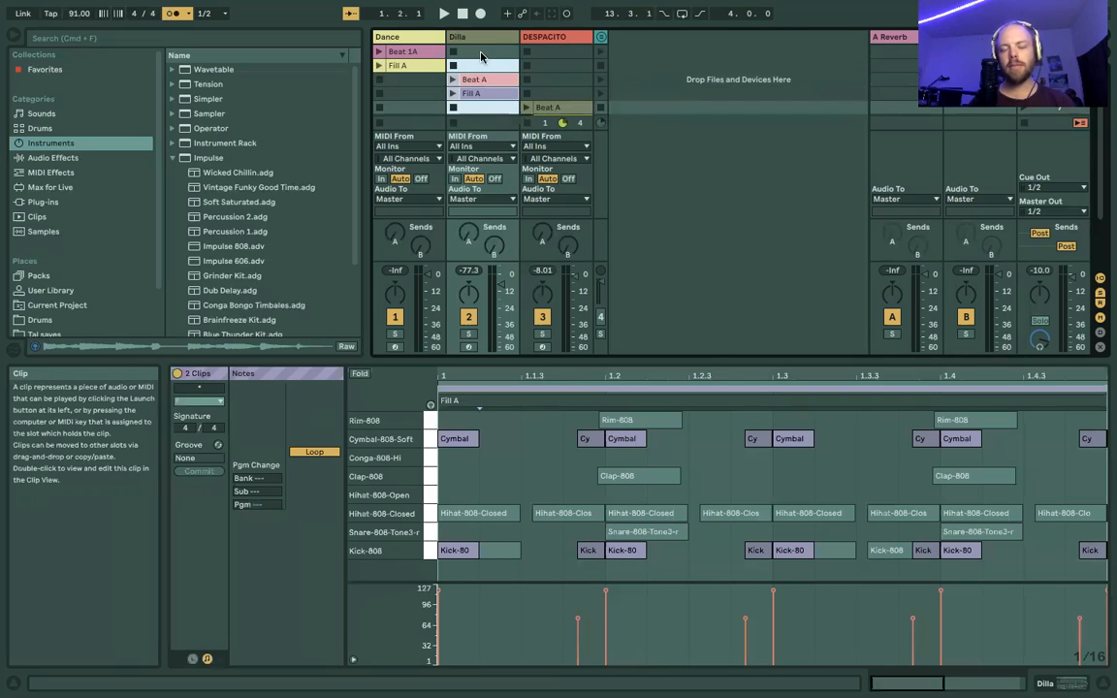
pyautogui.click(480, 56)
pyautogui.click(480, 80)
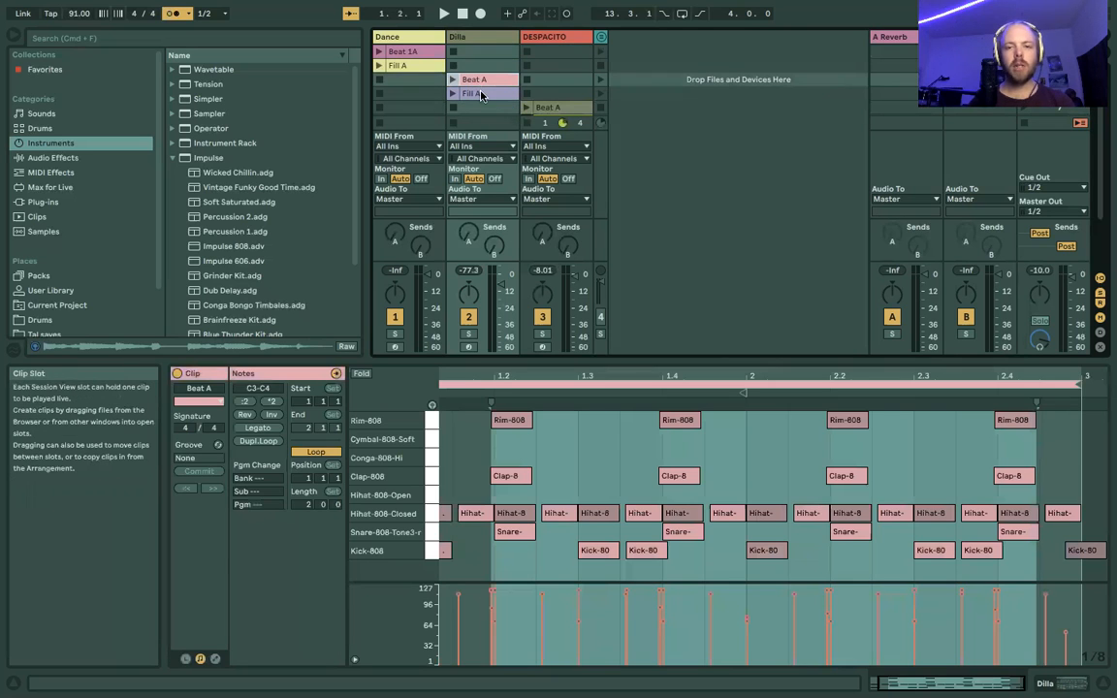
pyautogui.keyDown('shift'); pyautogui.click(480, 94); pyautogui.keyUp('shift')
pyautogui.moveTo(486, 83); pyautogui.dragTo(488, 56)
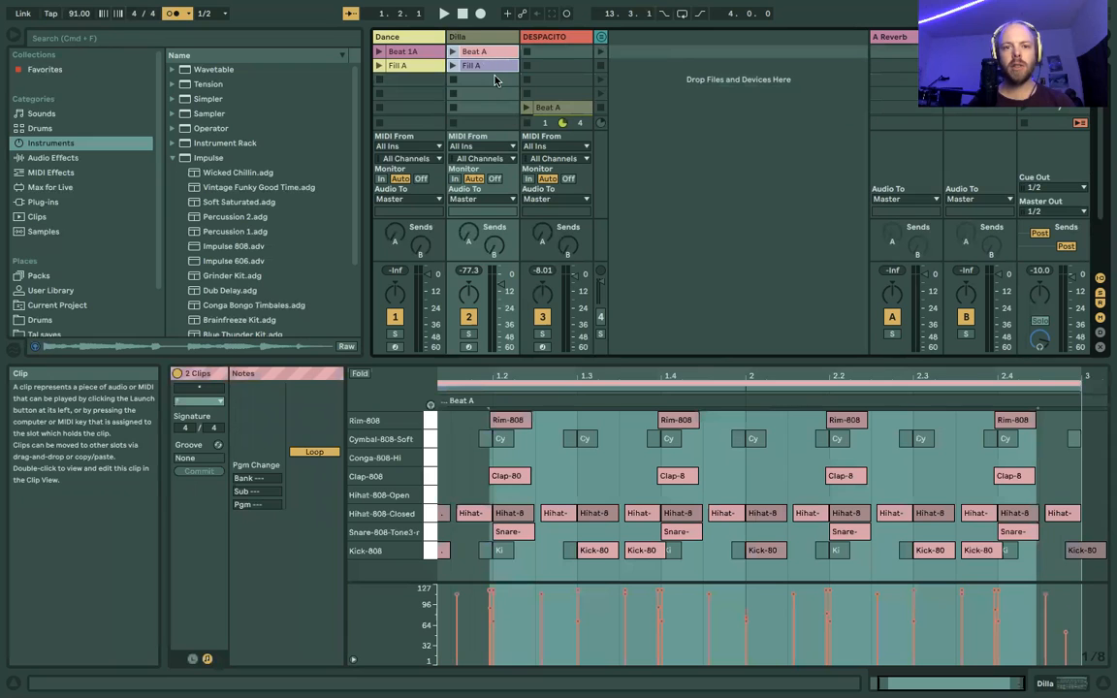
pyautogui.click(489, 56)
pyautogui.click(490, 65)
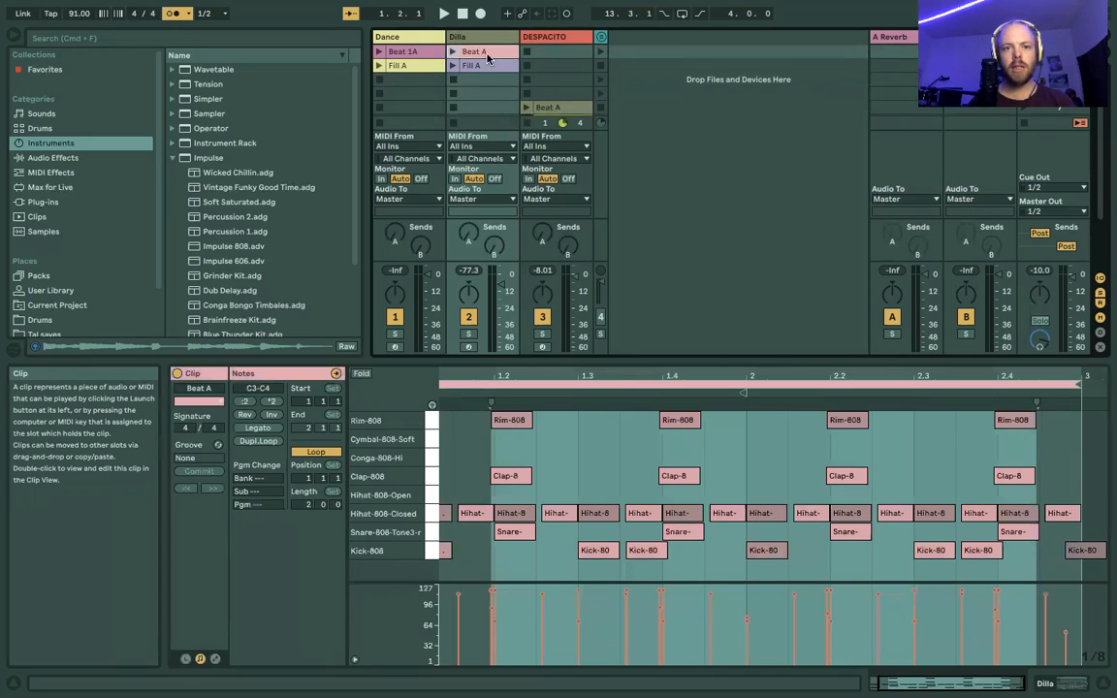
pyautogui.moveTo(487, 88); pyautogui.dragTo(487, 54)
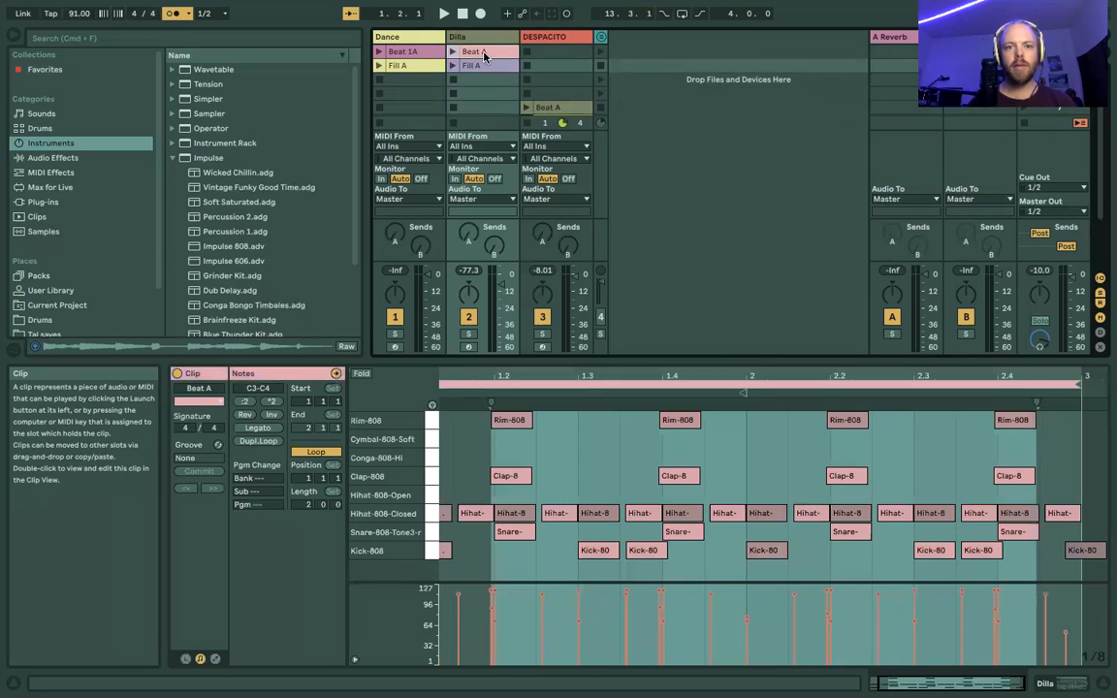
# Move Dance's Beat 1A and Fill A clips down to the third and fourth slots and back to the first two.
pyautogui.click(480, 39)
pyautogui.click(425, 52)
pyautogui.keyDown('shift'); pyautogui.click(419, 67); pyautogui.keyUp('shift')
pyautogui.moveTo(419, 53)
pyautogui.mouseDown()
pyautogui.moveTo(423, 84)
pyautogui.moveTo(409, 95)
pyautogui.moveTo(408, 33)
pyautogui.moveTo(412, 126)
pyautogui.moveTo(409, 43)
pyautogui.moveTo(408, 61)
pyautogui.mouseUp()
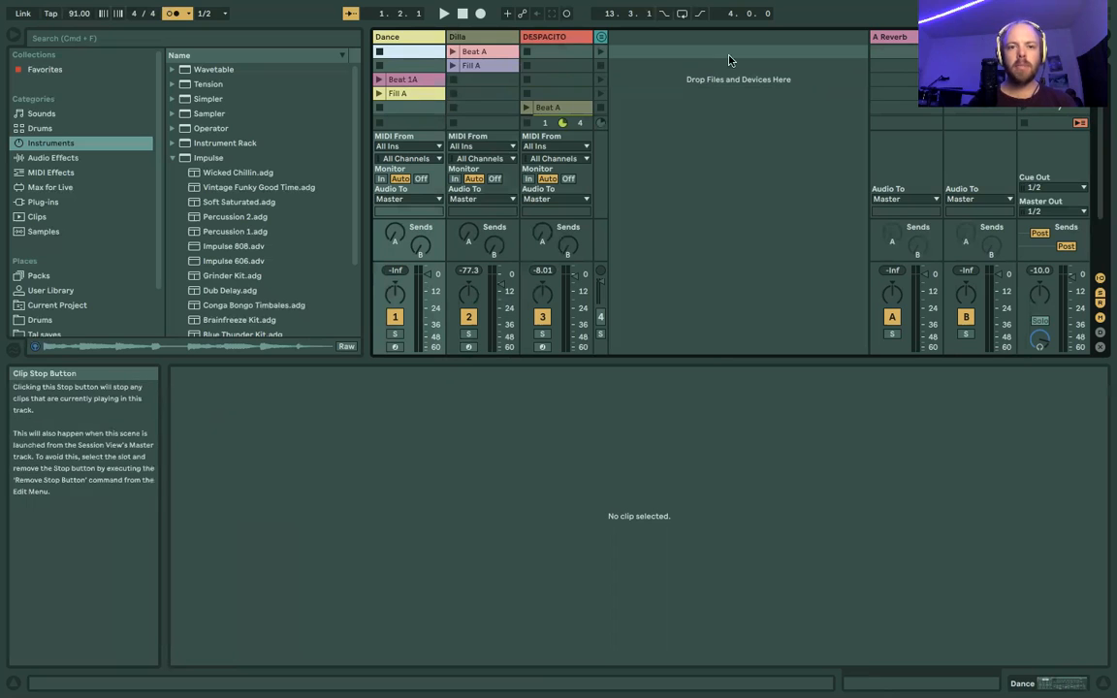
pyautogui.keyDown('shift'); pyautogui.click(417, 92); pyautogui.keyUp('shift')
pyautogui.moveTo(417, 91); pyautogui.dragTo(422, 65)
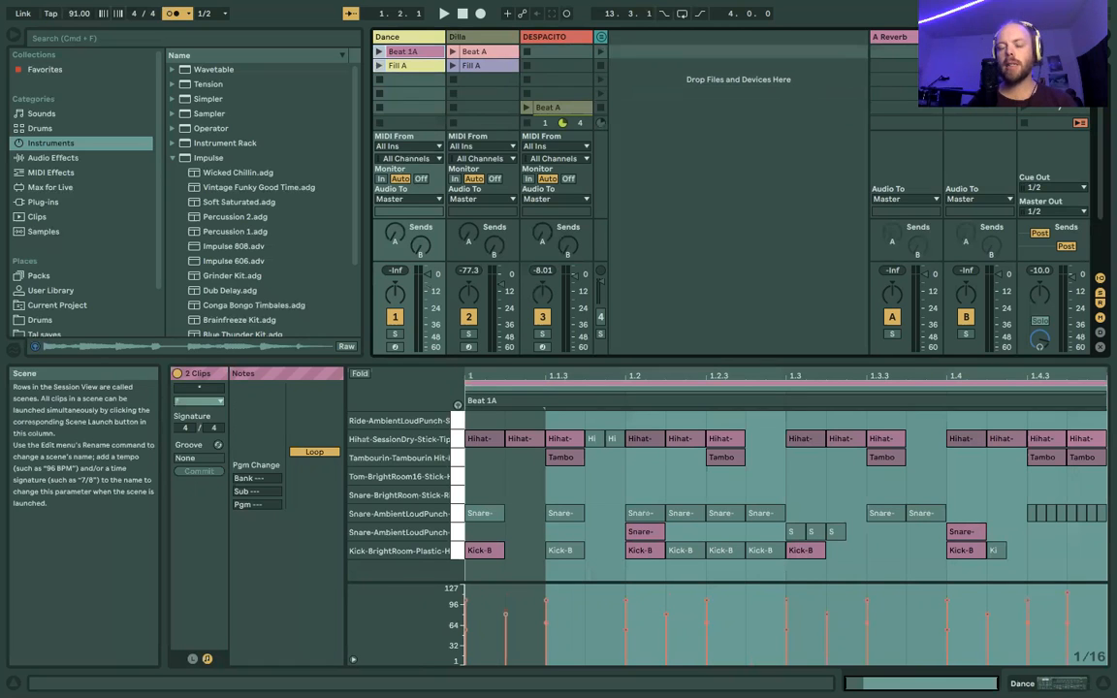
# Launch the first scene to hear Dance and Dilla together, and move Dance's two clips down to the third and fourth slots.
pyautogui.click(601, 52)
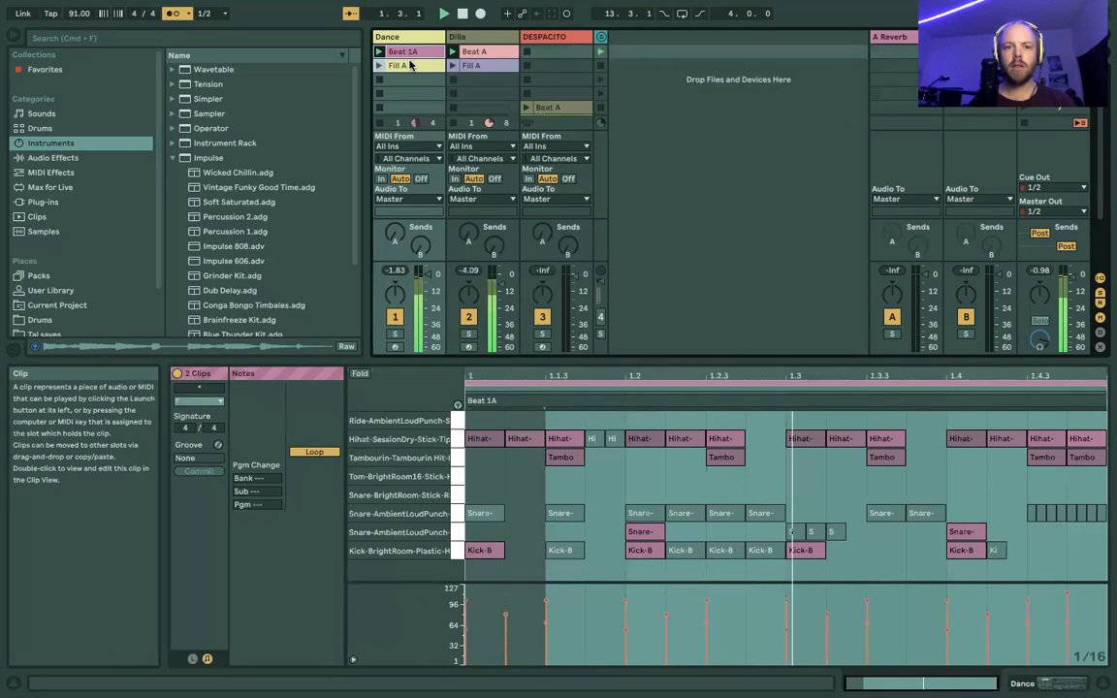
pyautogui.moveTo(412, 65); pyautogui.dragTo(415, 93)
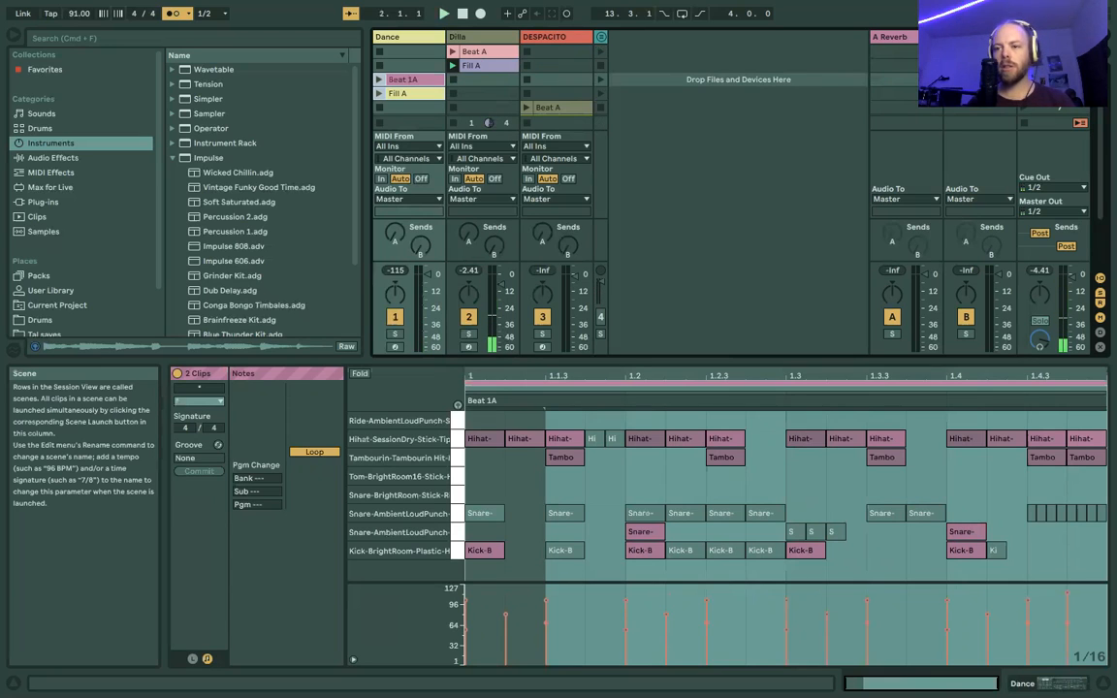
# Insert an empty scene below the second scene and delete it again.
pyautogui.press('Up')
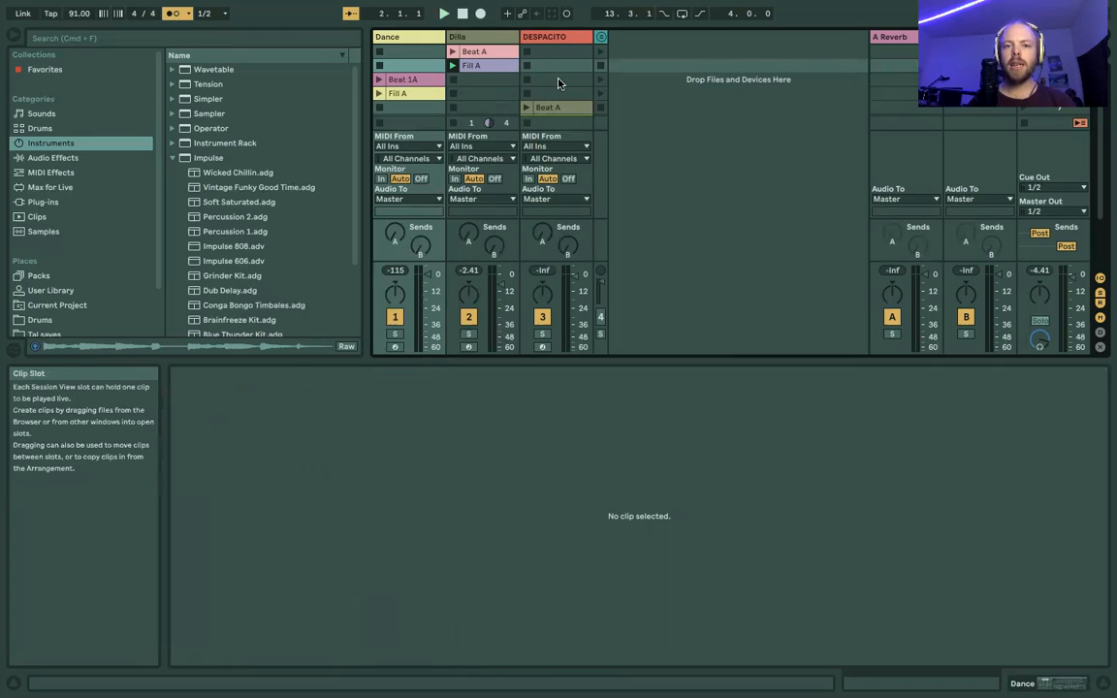
pyautogui.press('super+i')
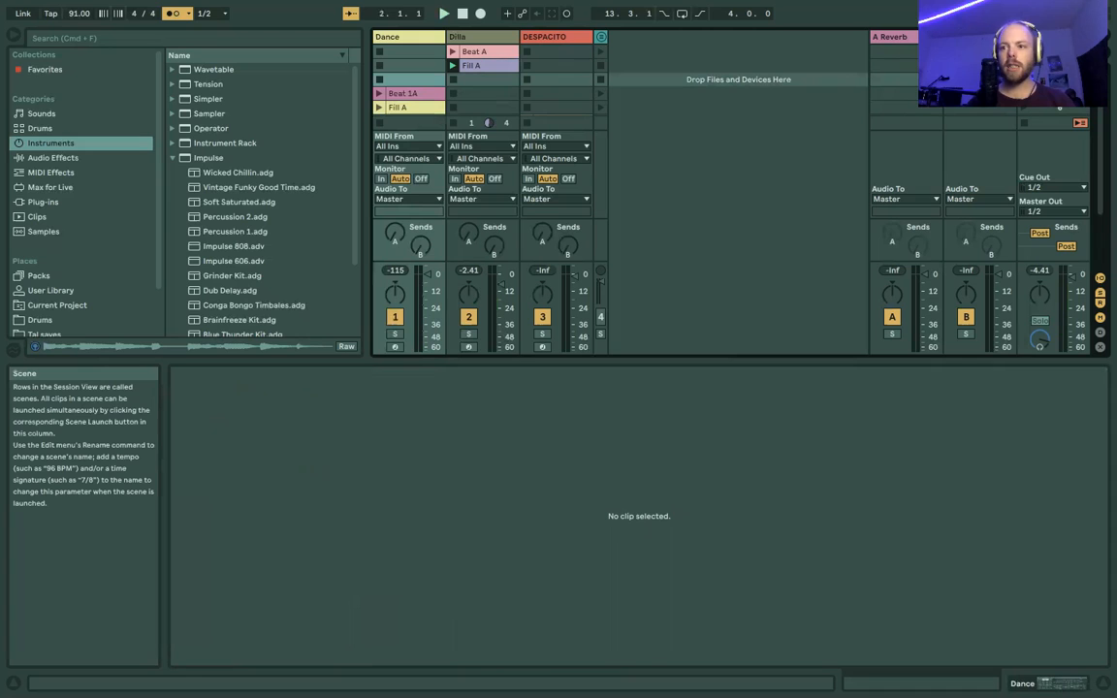
pyautogui.press('Delete')
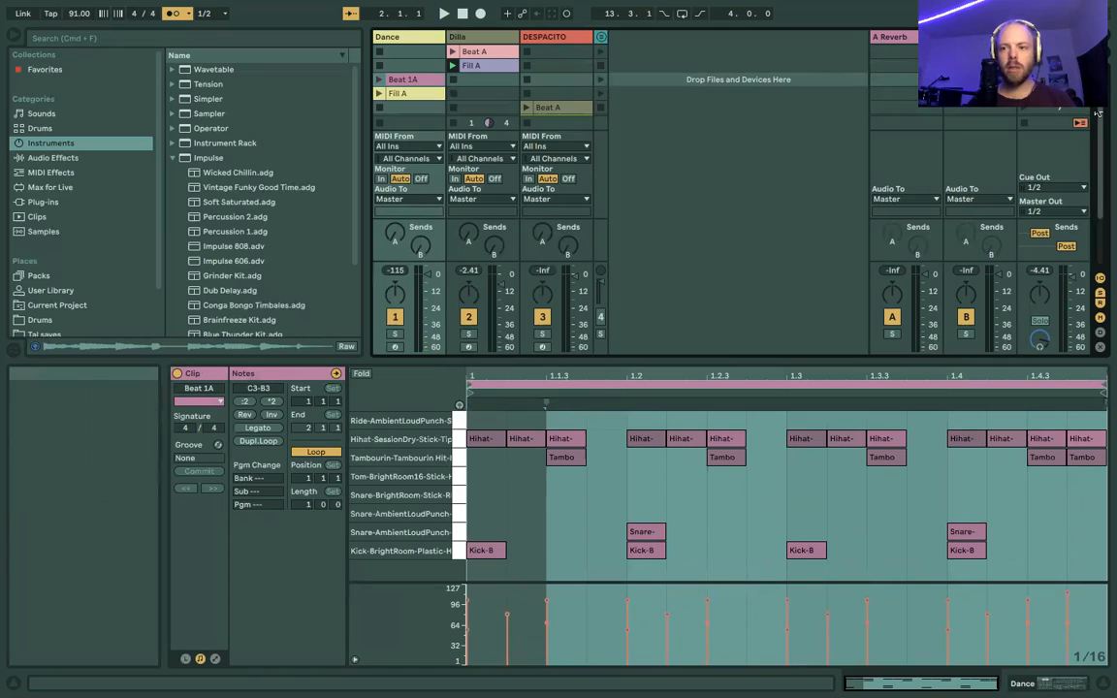
# Rename the two scenes holding the DESPACITO clips as 5 and 6.
pyautogui.press('Down')
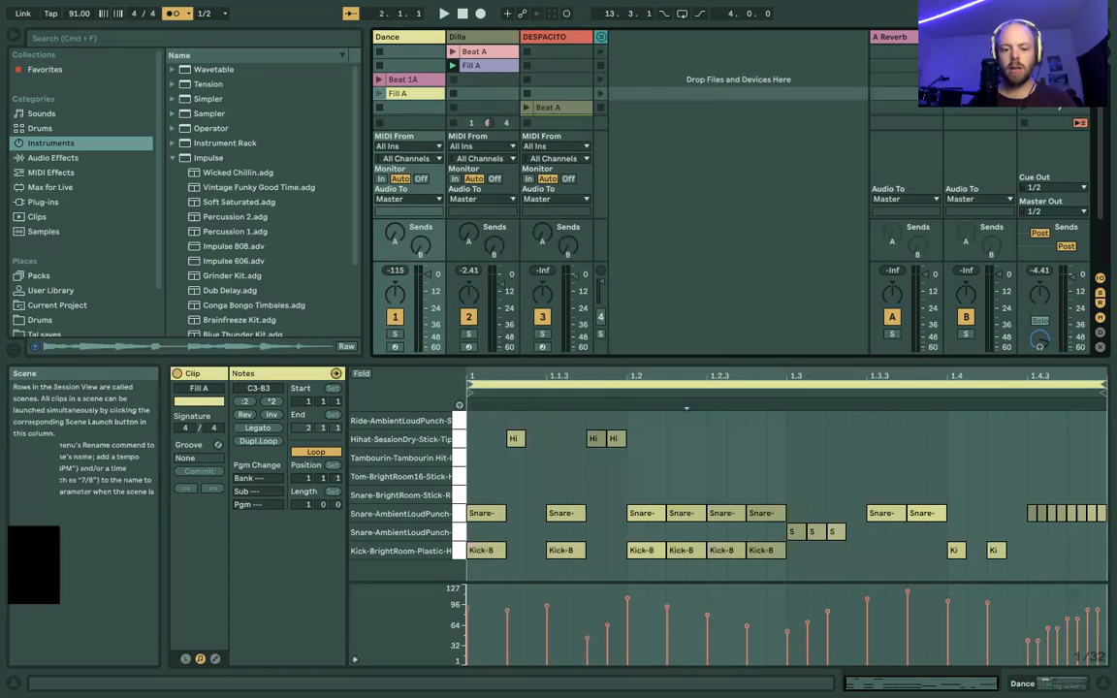
pyautogui.click(1065, 113)
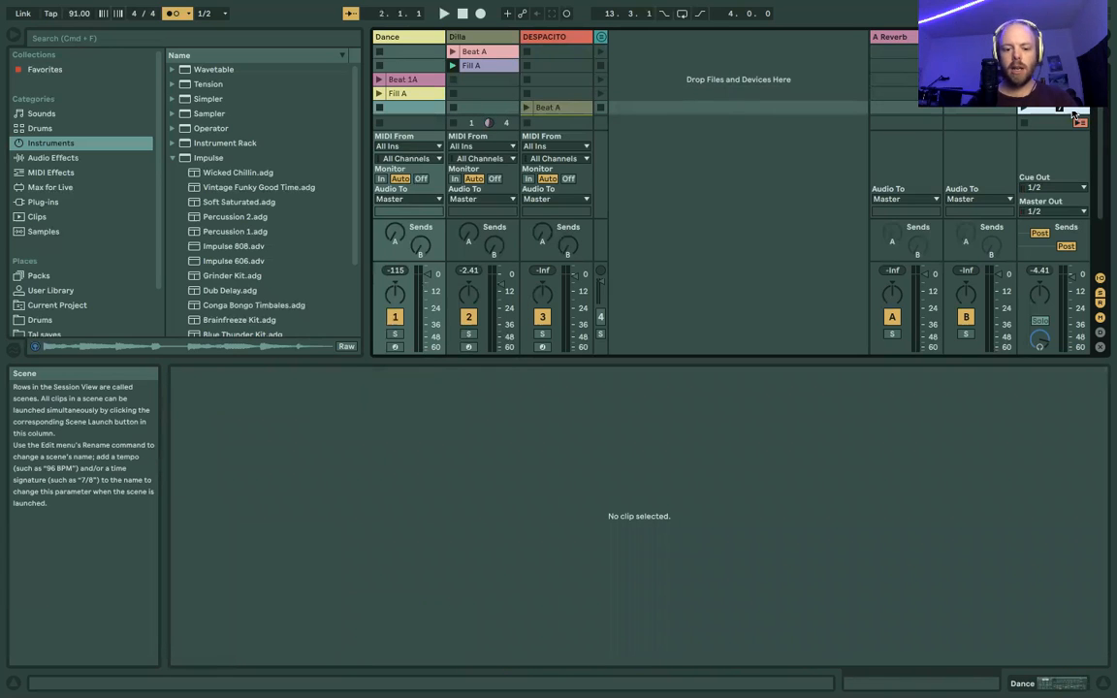
pyautogui.press('Down')
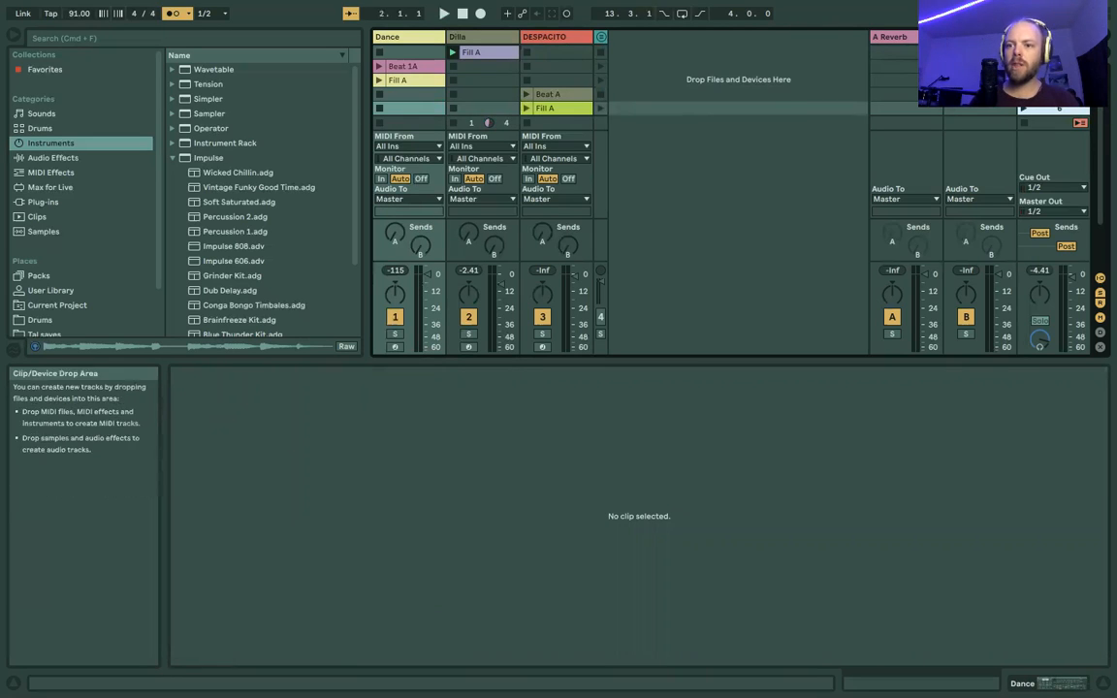
pyautogui.press('Up')
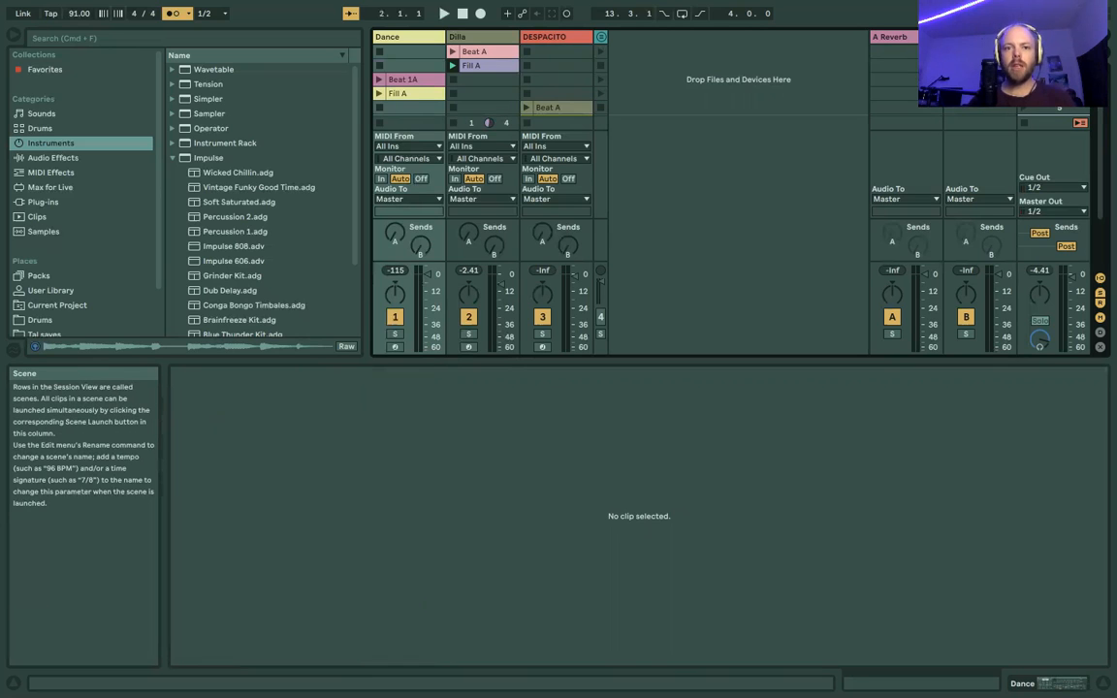
# Launch the scenes in order from the first through the DESPACITO clips, and stop playback.
pyautogui.press('space')
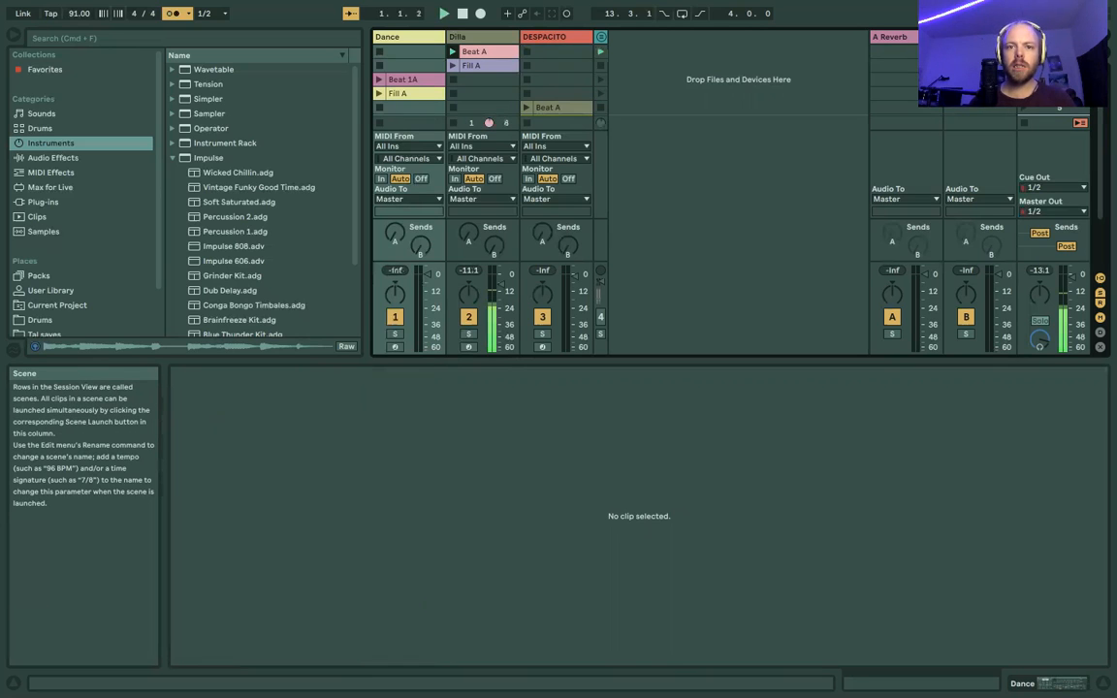
pyautogui.press('Return')
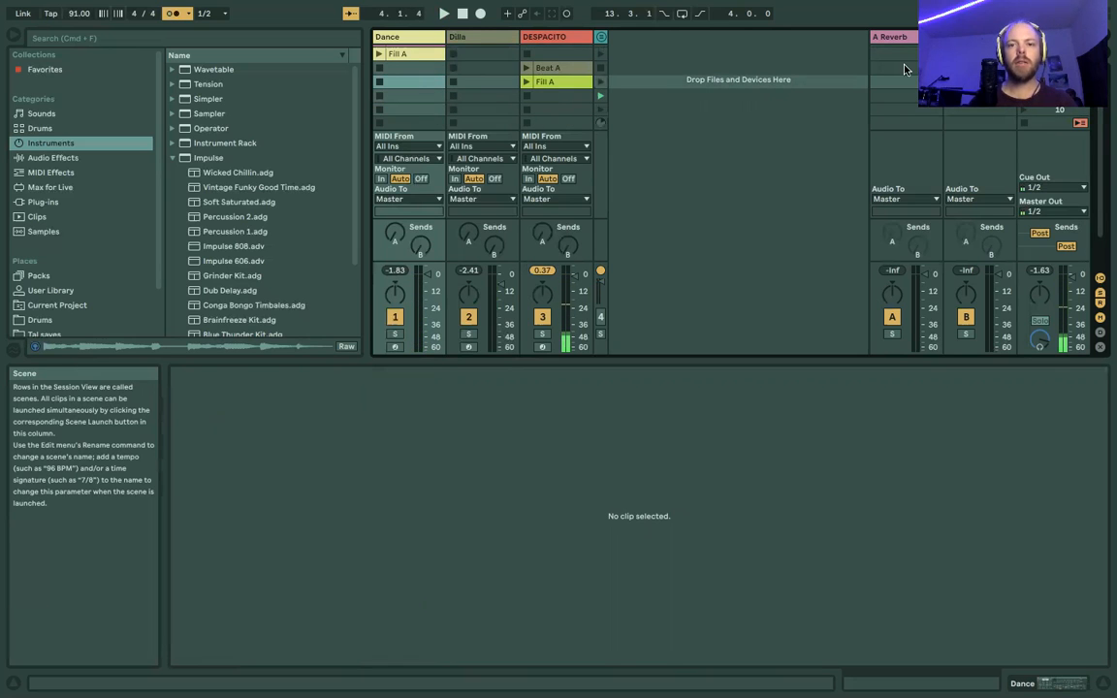
pyautogui.scroll(3, 813, 58)
pyautogui.click(463, 14)
pyautogui.click(463, 13)
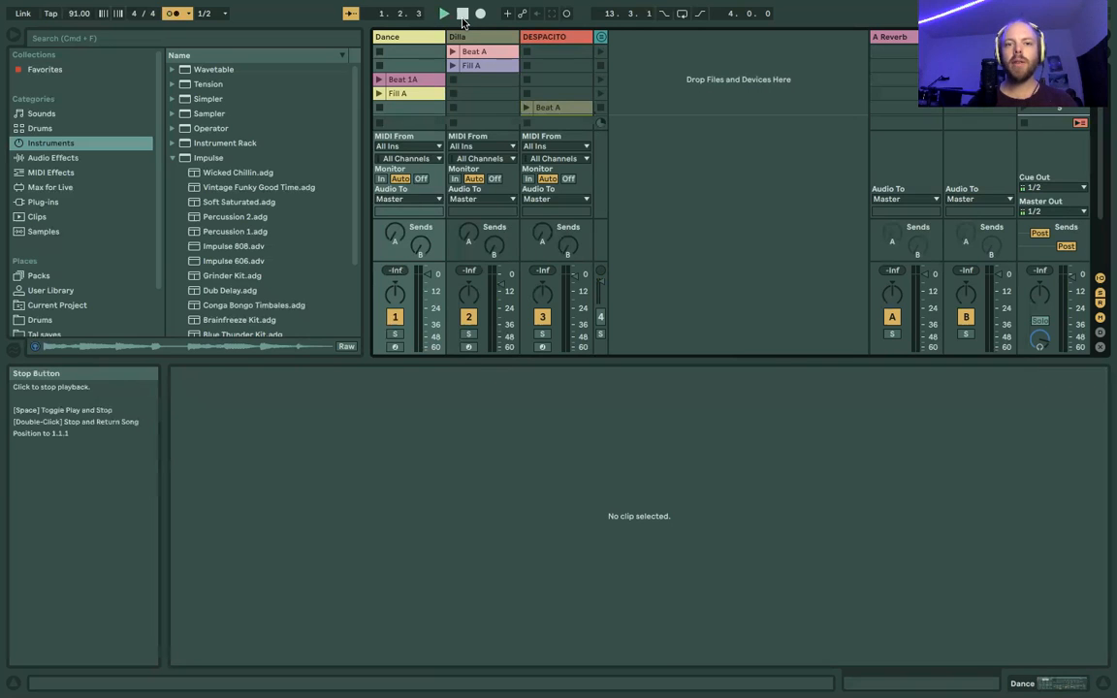
# Play only Dilla's Beat A clip, stop it and return the song position to 1.1.1.
pyautogui.click(462, 19)
pyautogui.click(453, 52)
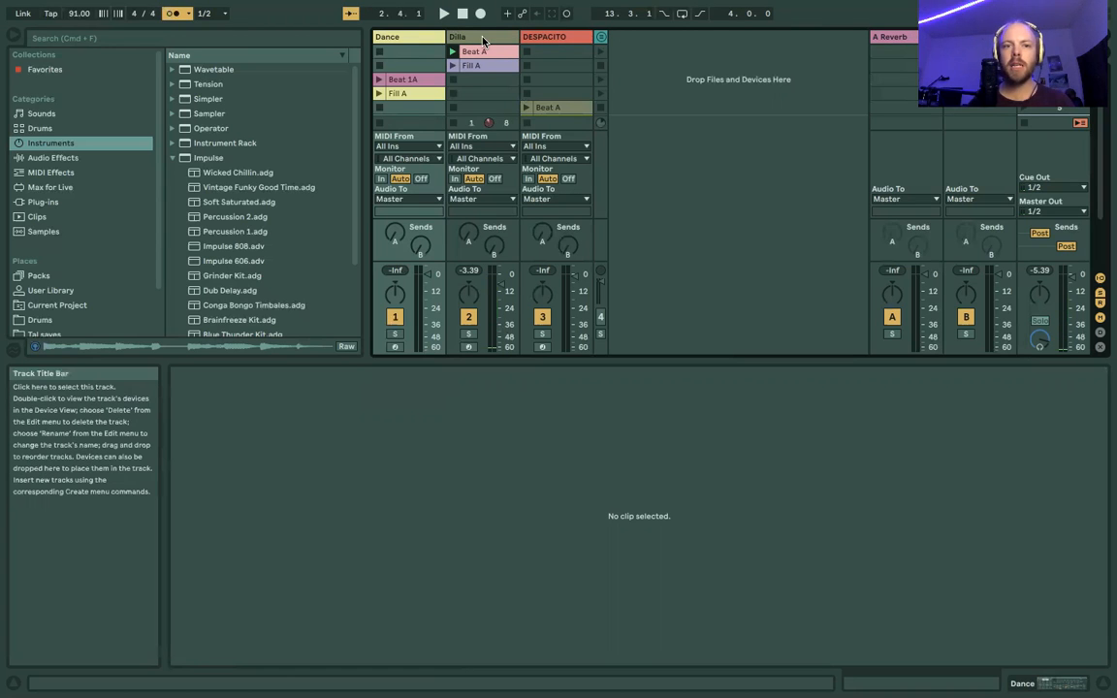
pyautogui.doubleClick(464, 13)
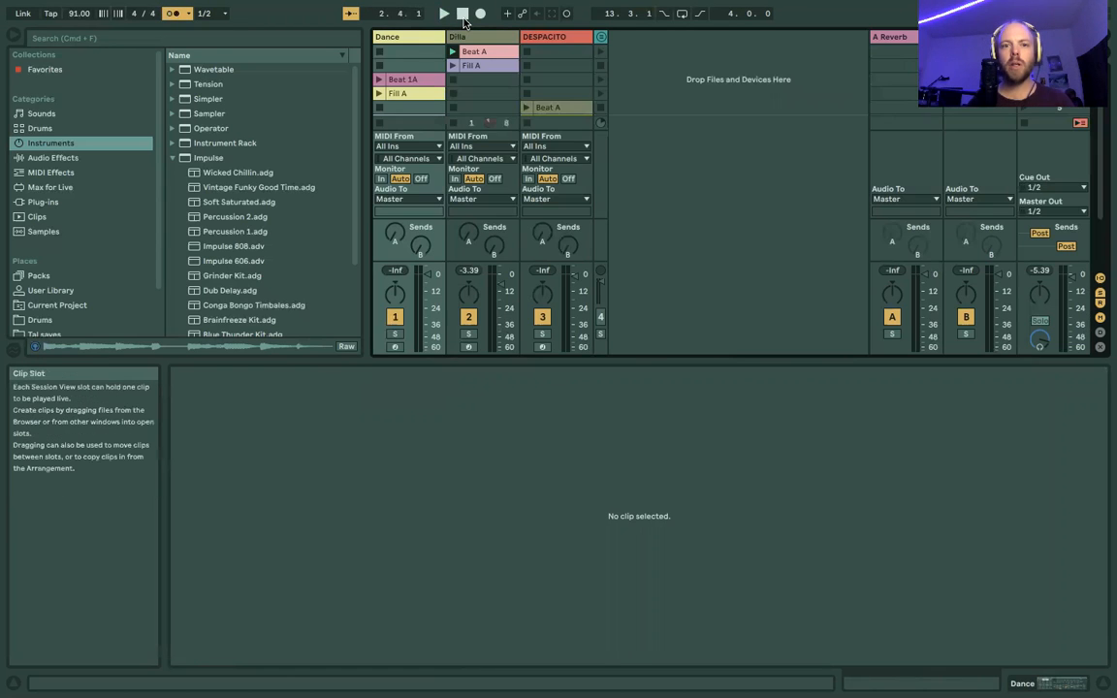
# Enlarge the Session View area by shrinking the clip detail area, and switch to the Arrangement View.
pyautogui.moveTo(612, 360); pyautogui.dragTo(625, 577)
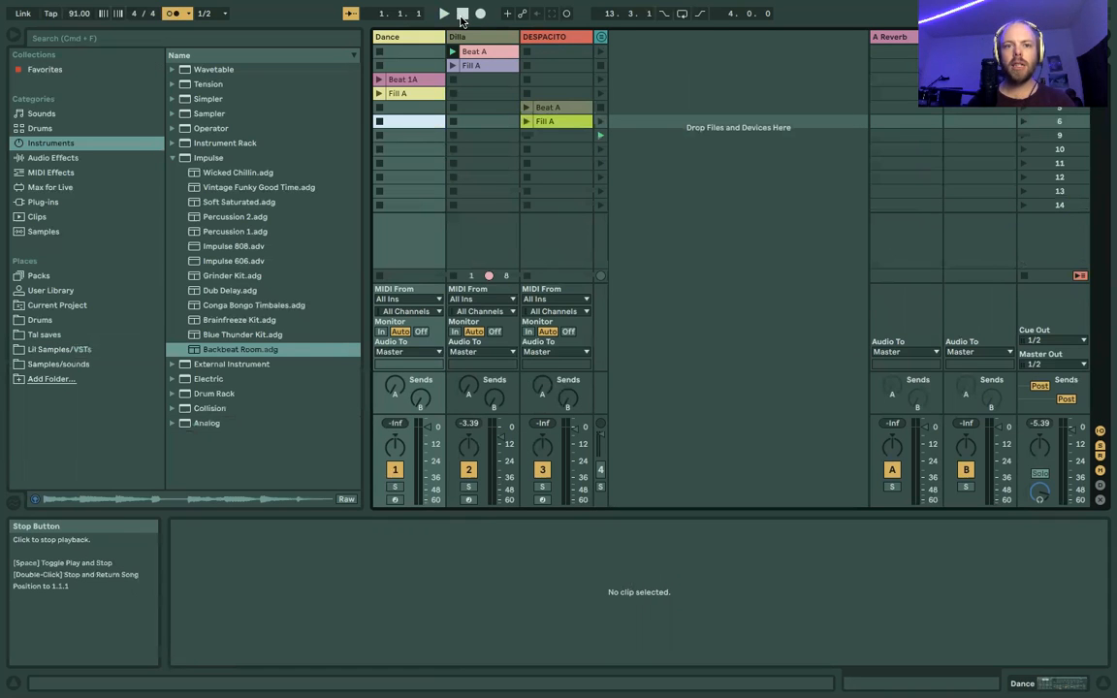
pyautogui.press('Tab')
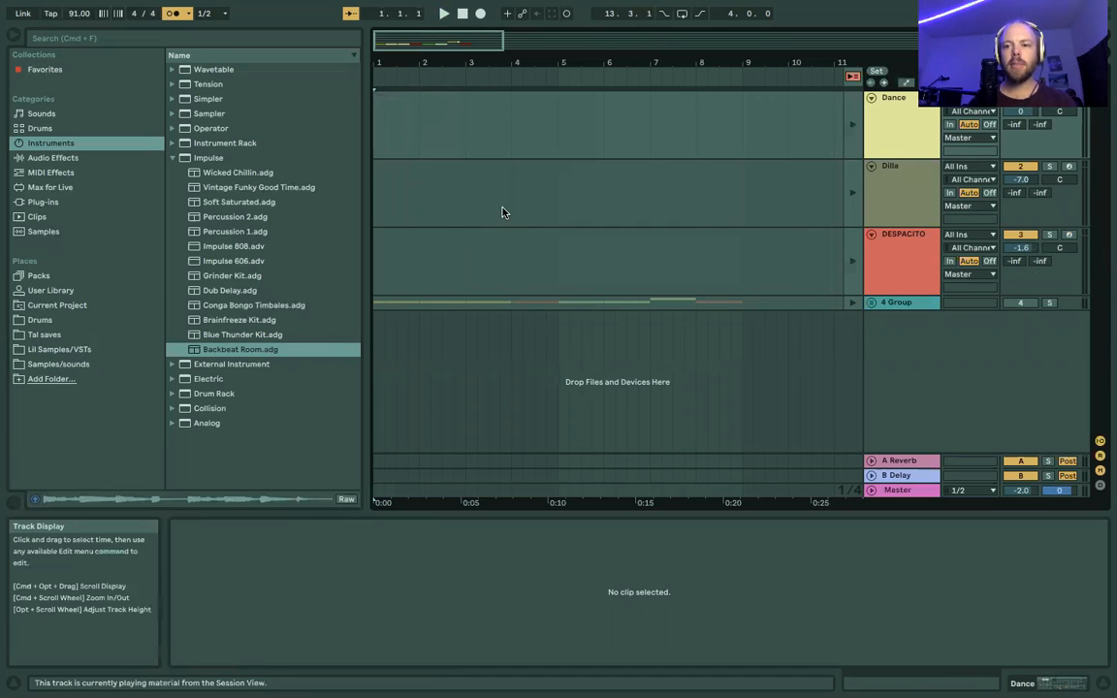
# Compare the Session and Arrangement Views, and launch Dilla's Beat A clip in the Session View.
pyautogui.press('Tab')
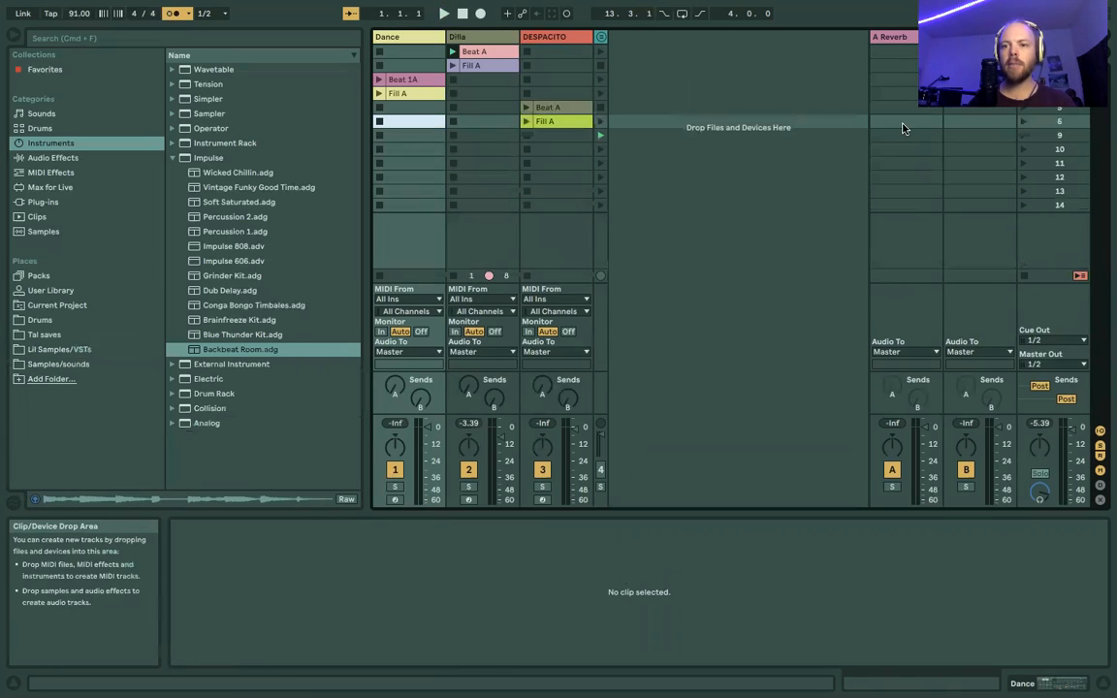
pyautogui.press('Tab')
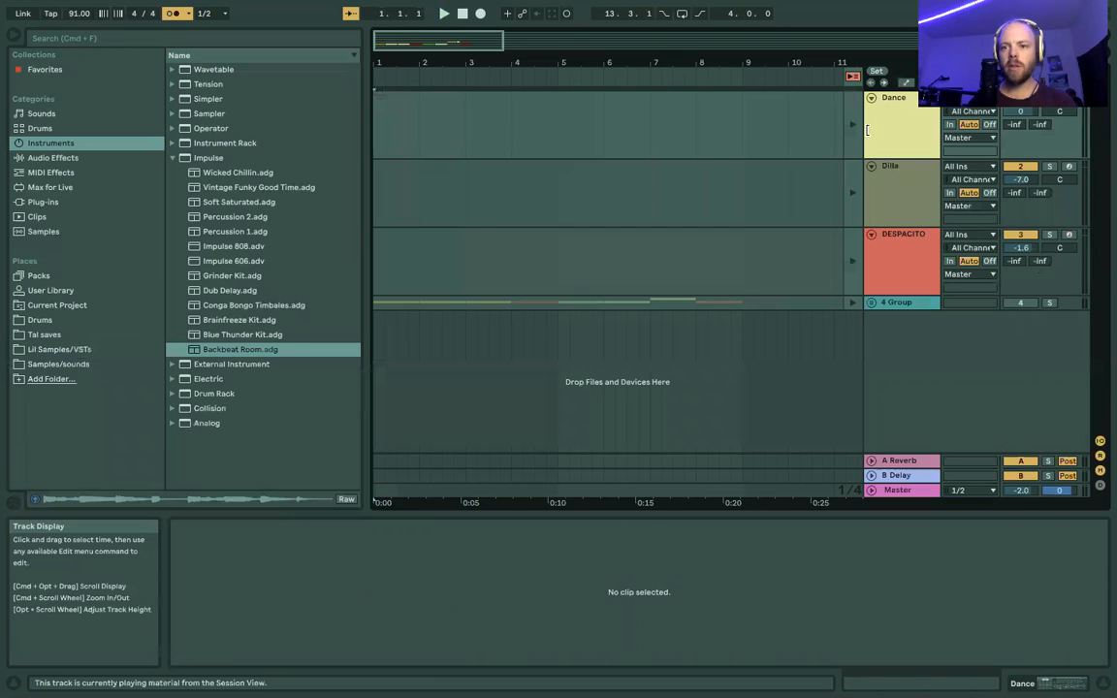
pyautogui.press('Tab')
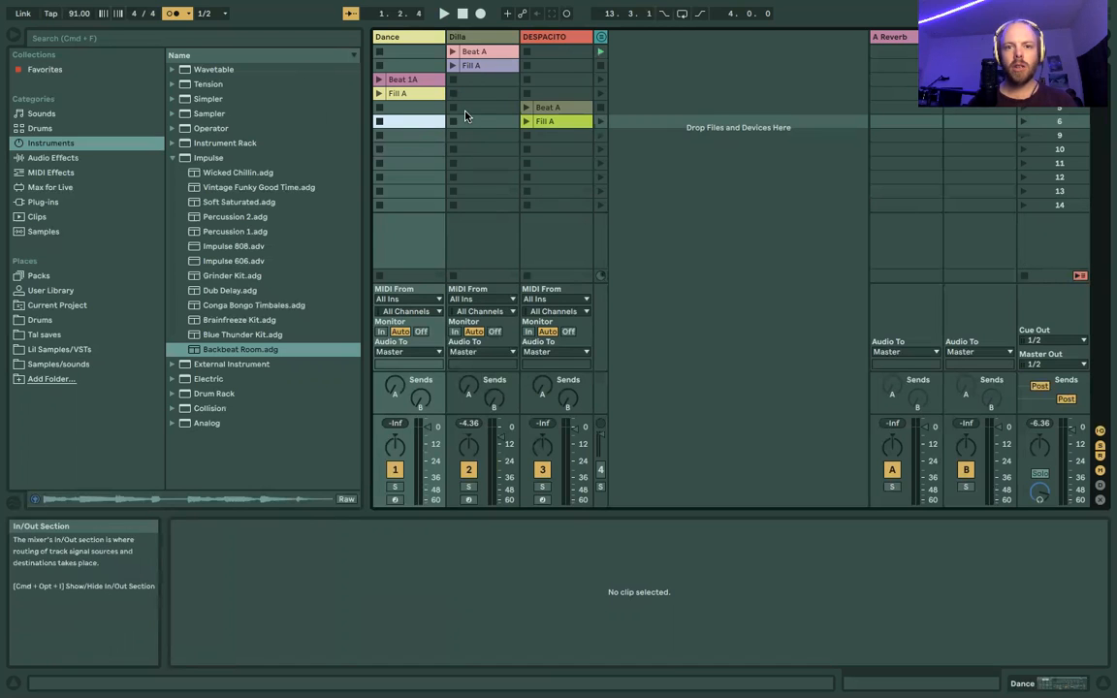
pyautogui.click(452, 53)
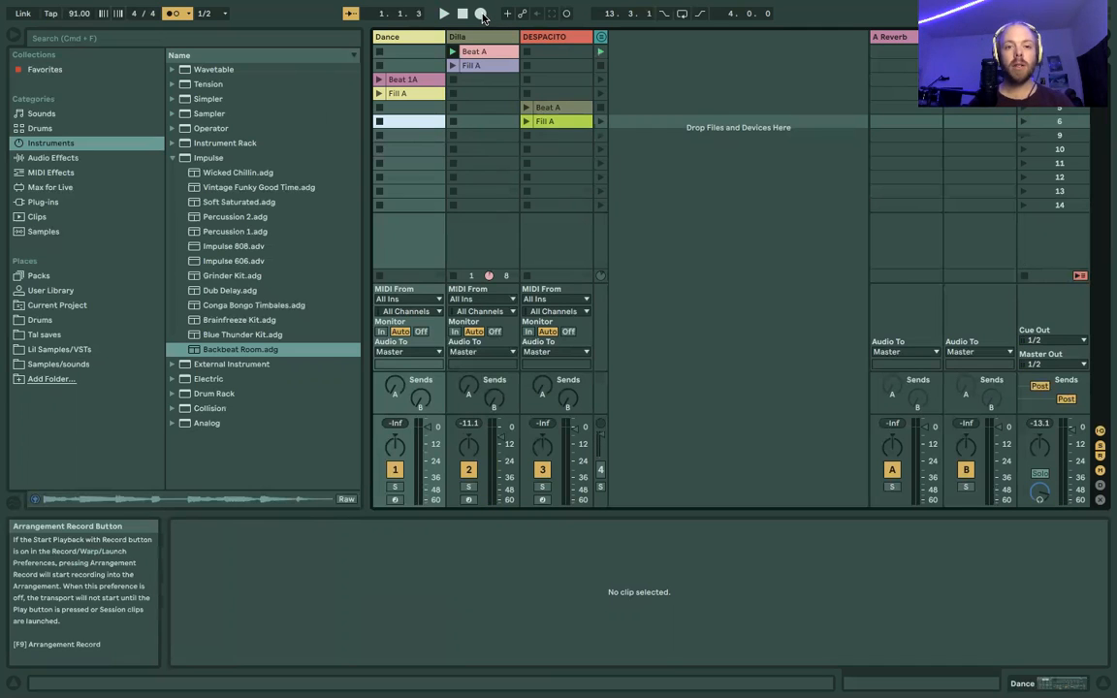
# Inspect Dilla's Fill A and Beat A clips in the Session View, and start playback.
pyautogui.click(472, 67)
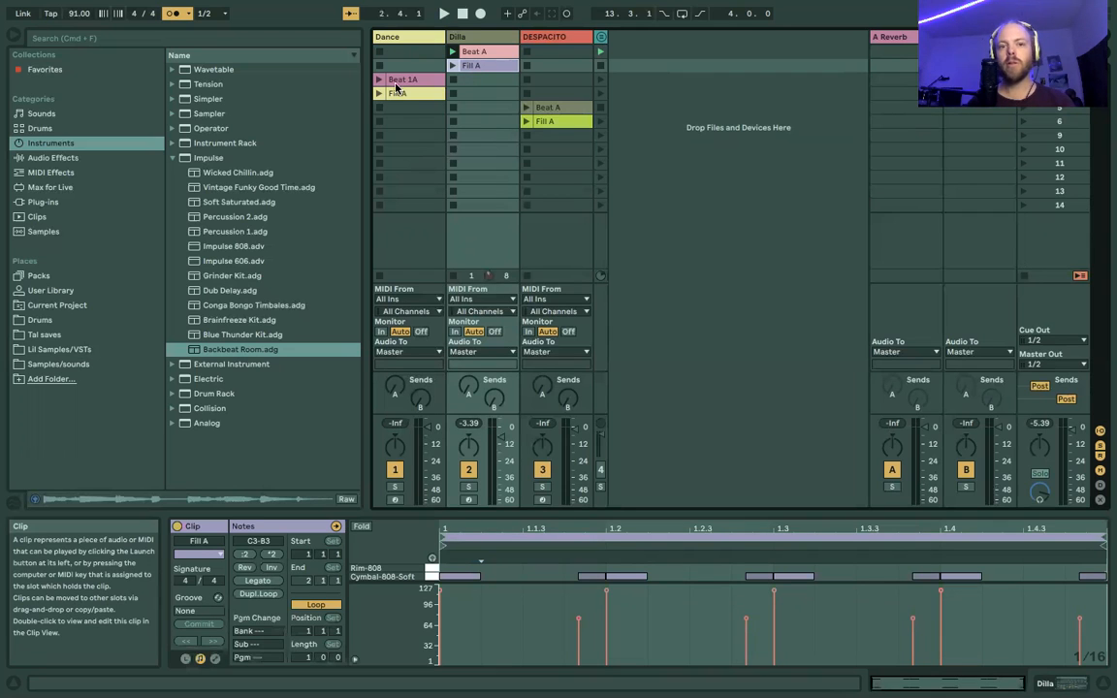
pyautogui.click(485, 54)
pyautogui.click(486, 66)
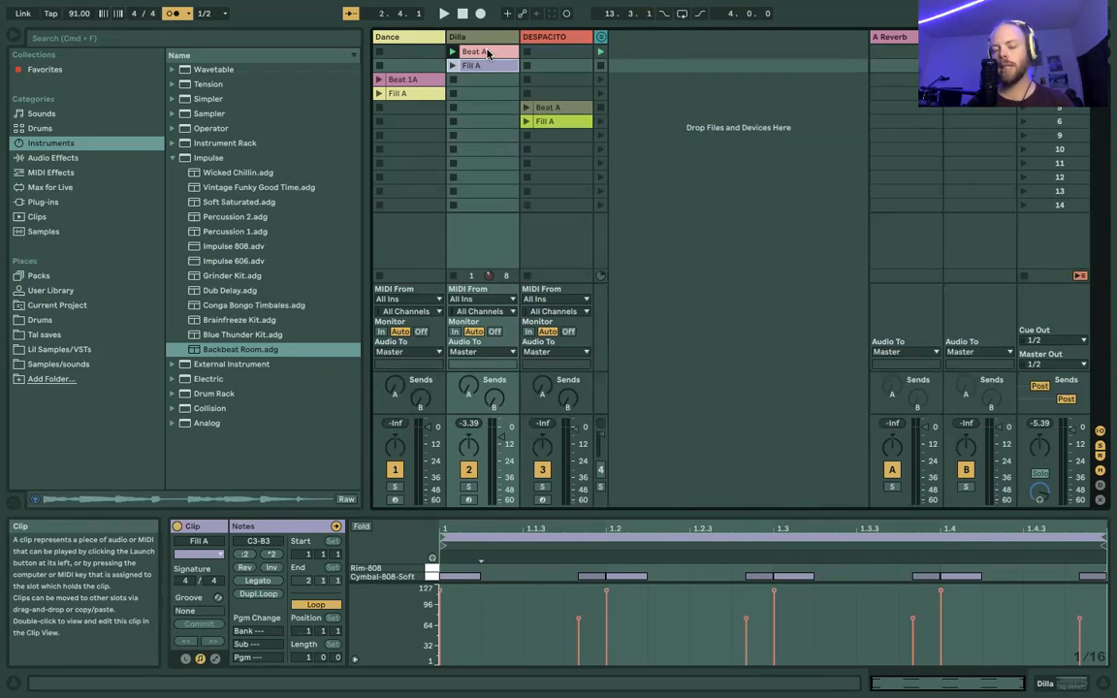
pyautogui.press('space')
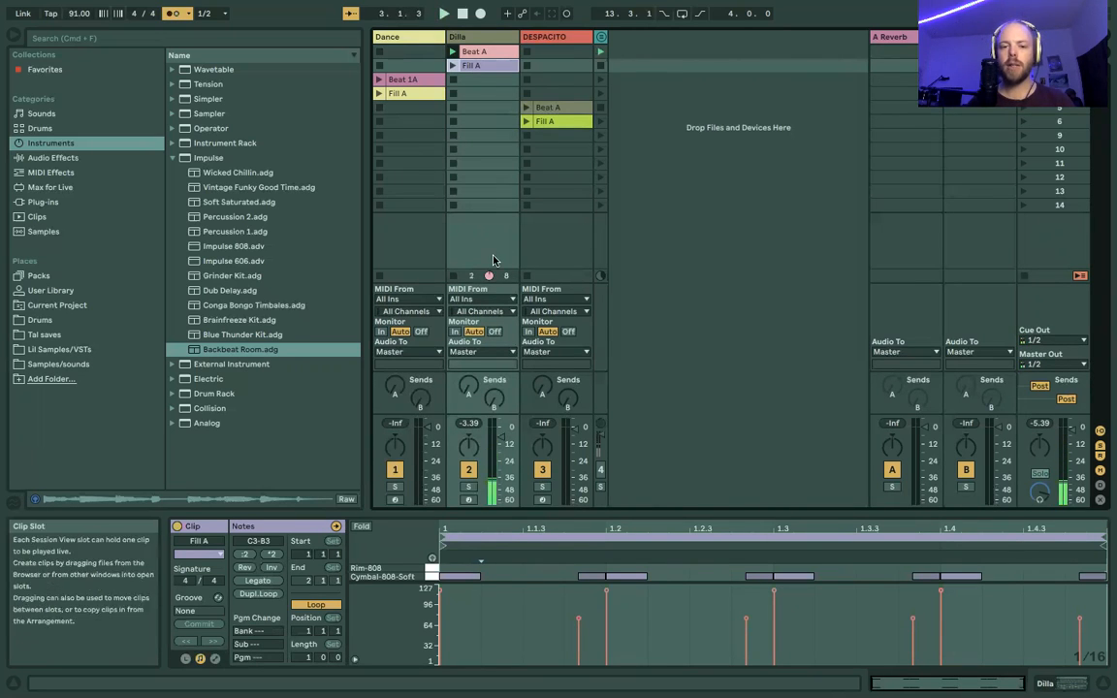
# Record the scenes into the arrangement from 1.1.1, launching them from Dilla's Beat A through DESPACITO's Fill A and ending on empty scene 9.
pyautogui.click(479, 53)
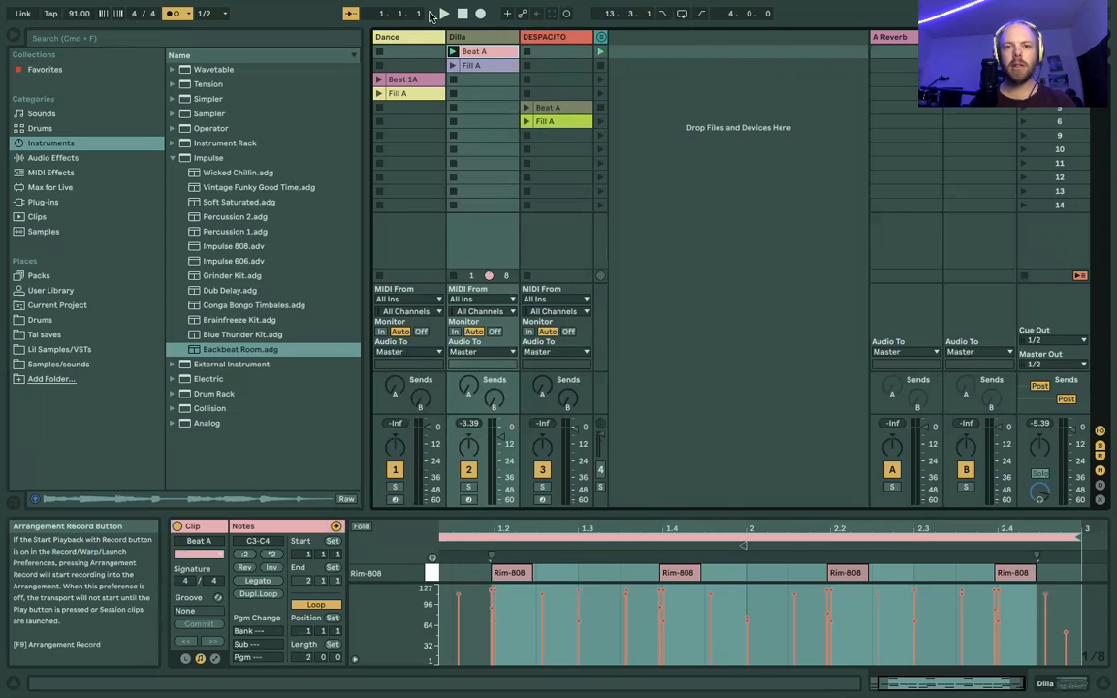
pyautogui.click(480, 15)
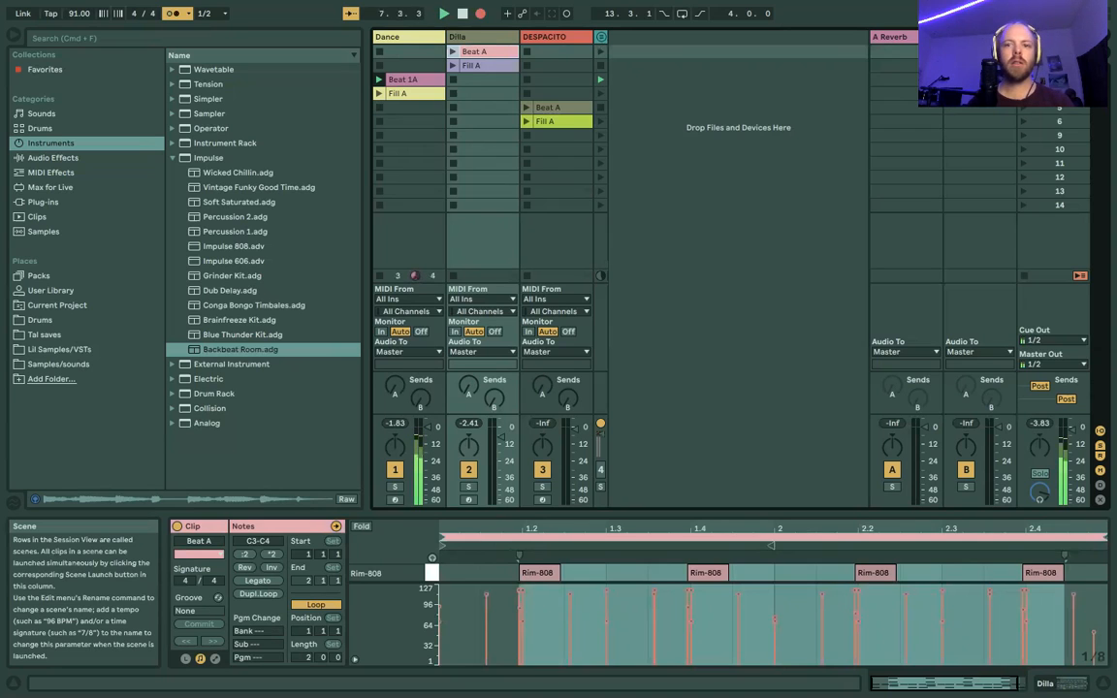
pyautogui.click(1023, 141)
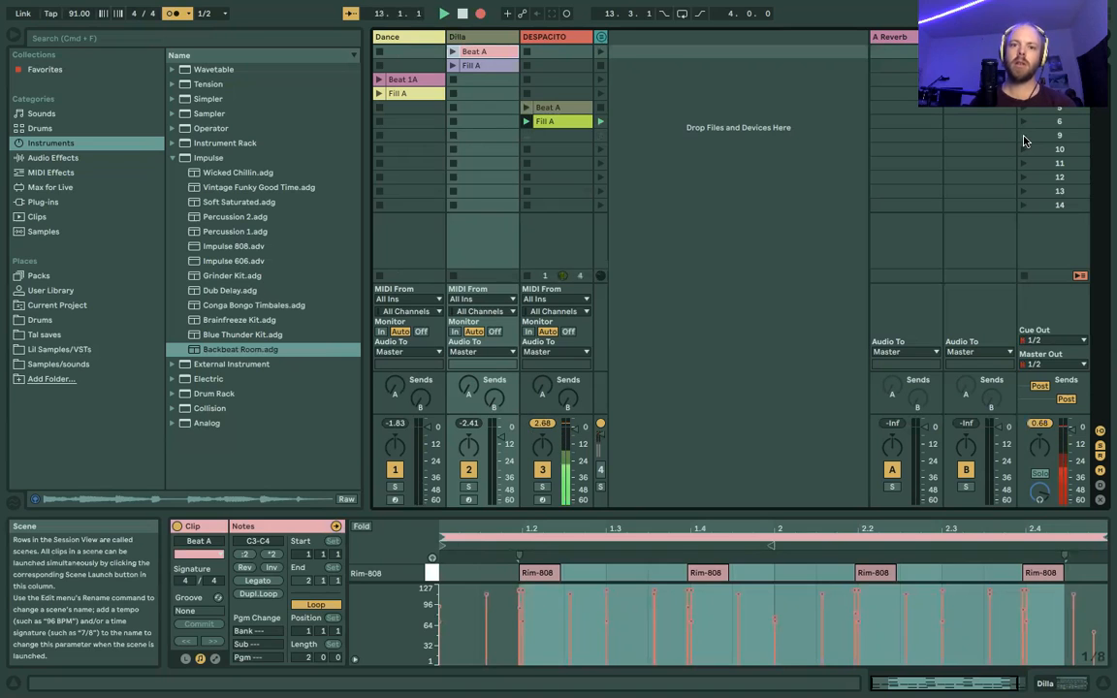
pyautogui.click(546, 123)
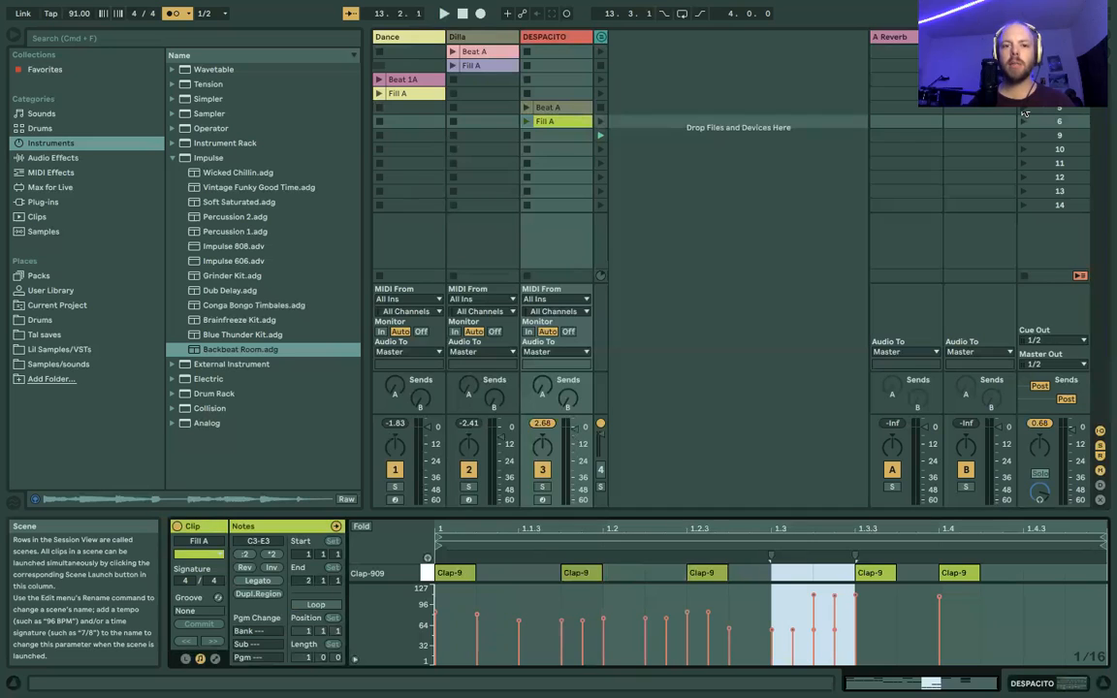
# Switch to the Arrangement View, start playback from the beginning and examine the recorded clips on all three tracks.
pyautogui.press('Tab')
pyautogui.moveTo(717, 62)
pyautogui.mouseDown()
pyautogui.moveTo(716, 14)
pyautogui.moveTo(716, 61)
pyautogui.mouseUp()
pyautogui.hscroll(-1, 688, 192)
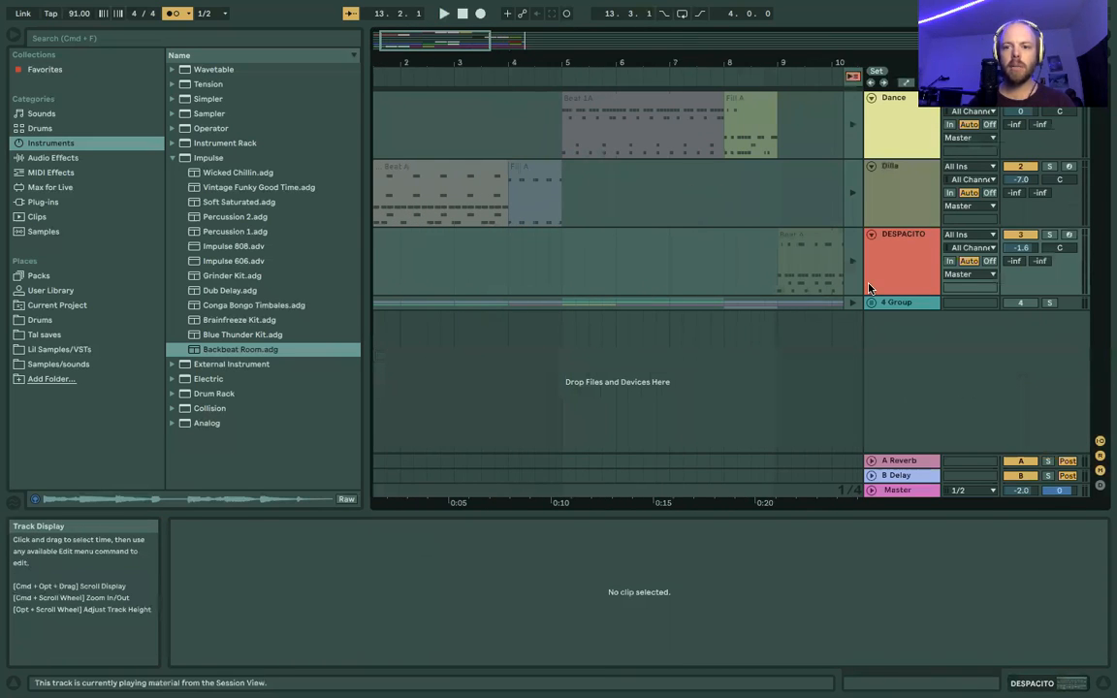
pyautogui.click(884, 304)
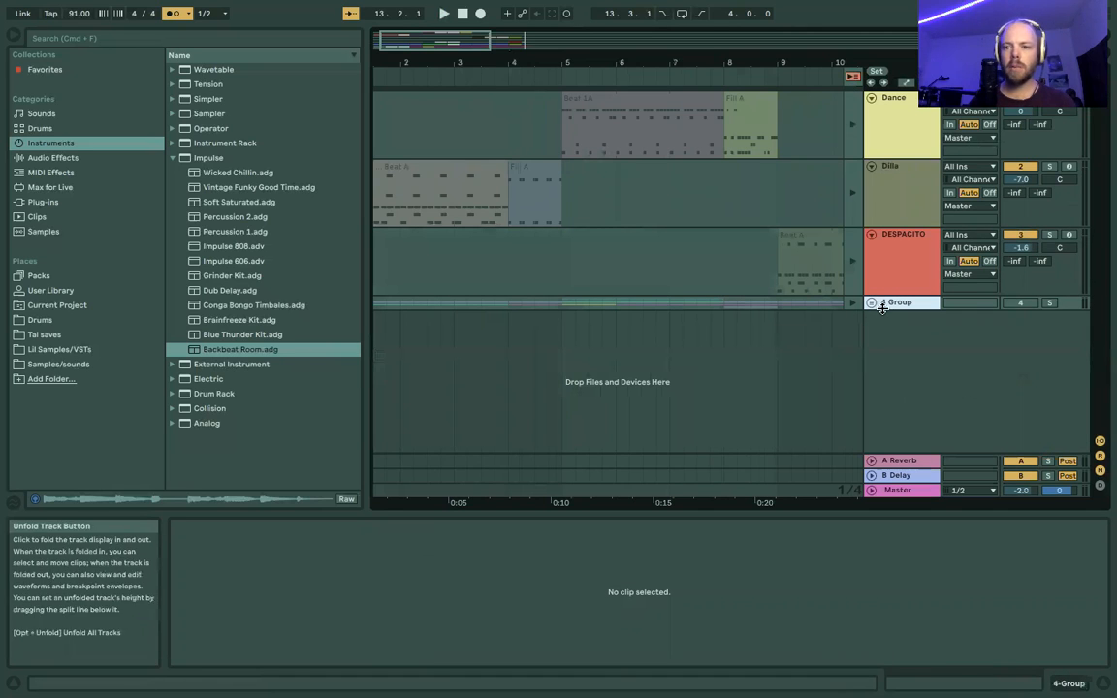
pyautogui.press('Home')
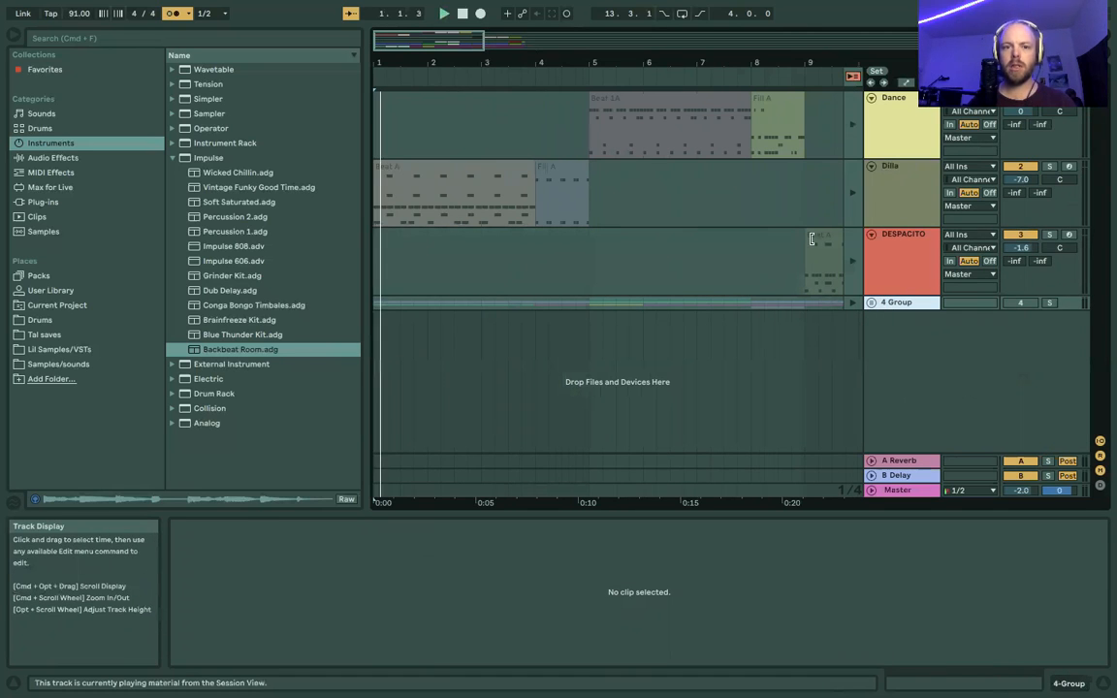
pyautogui.click(766, 358)
pyautogui.hscroll(2, 766, 267)
pyautogui.hscroll(5, 766, 267)
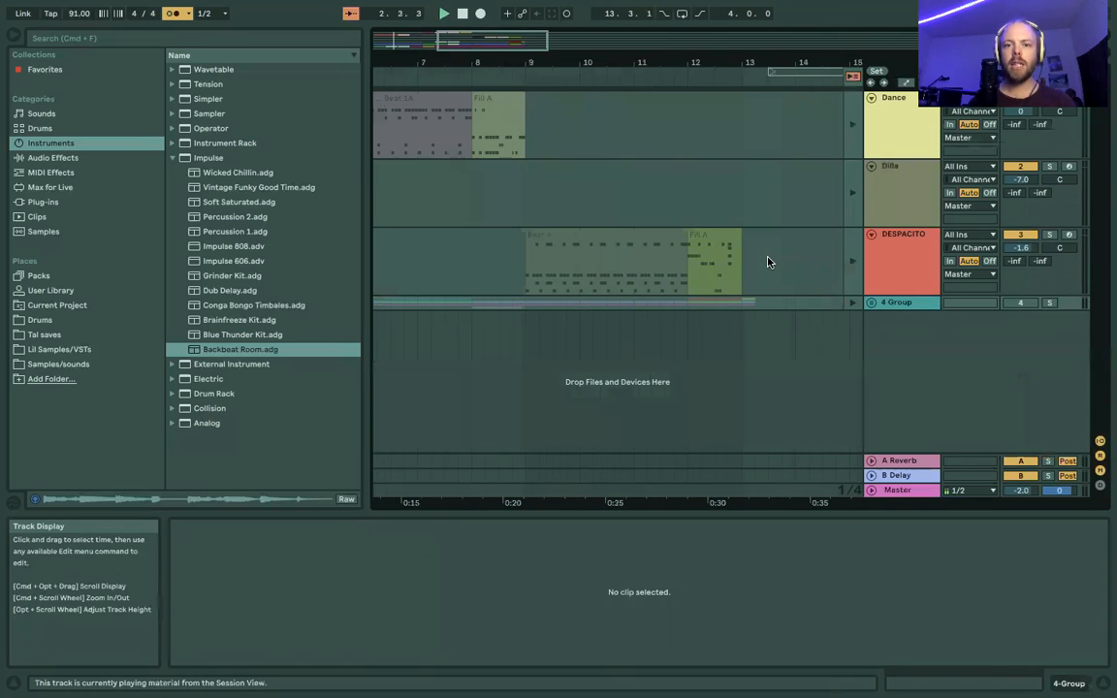
# Compare the clips with the Session View, and return playback of all tracks to the arrangement.
pyautogui.press('Tab')
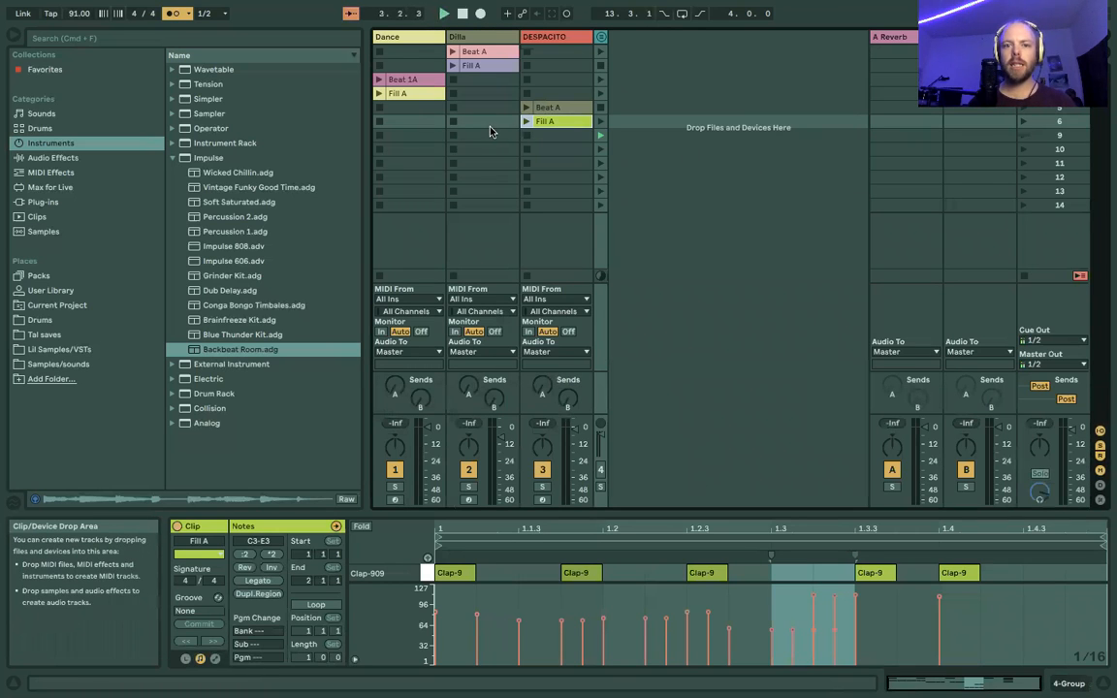
pyautogui.press('Tab')
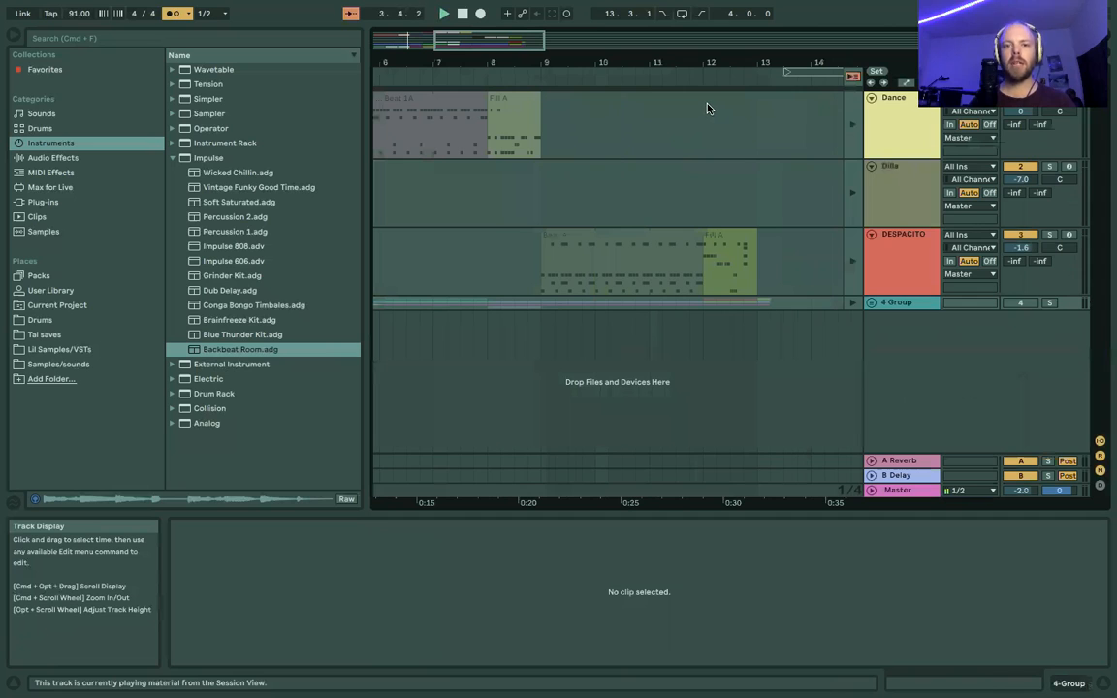
pyautogui.click(854, 79)
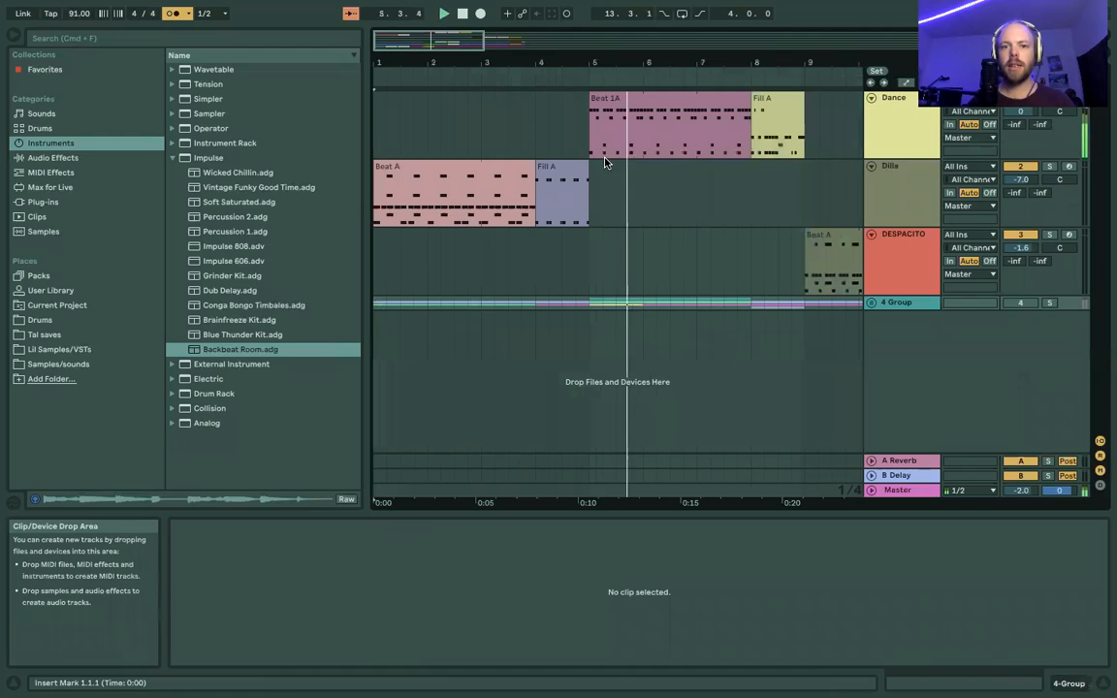
# Restart the arrangement from 1.1.1 and listen to Dilla's recorded Beat A clip.
pyautogui.click(507, 114)
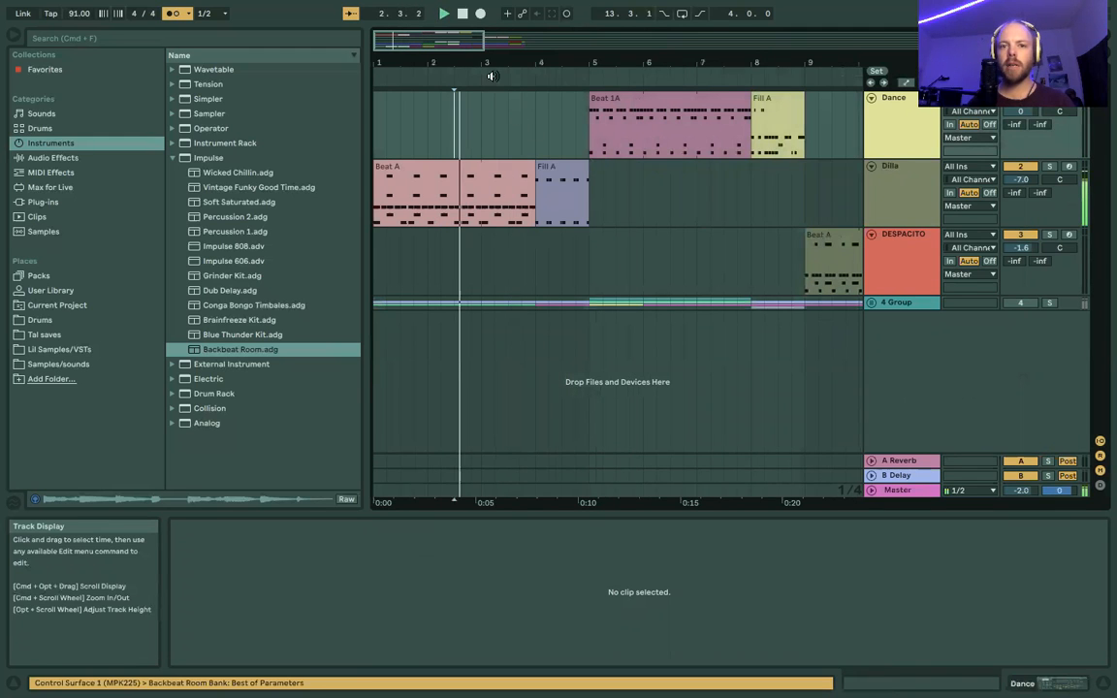
pyautogui.doubleClick(463, 14)
pyautogui.press('space')
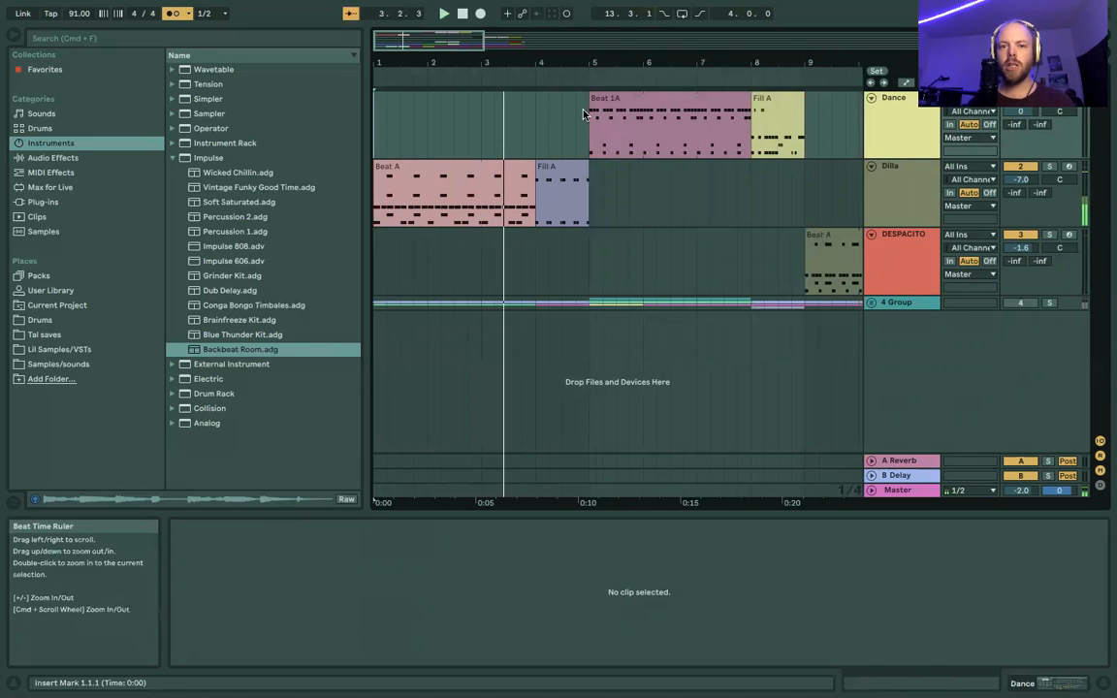
# Examine how the recorded beat and fill clips follow each other across the Dance, Dilla and DESPACITO tracks.
pyautogui.hscroll(5, 553, 107)
pyautogui.hscroll(5, 585, 114)
pyautogui.hscroll(-7, 584, 109)
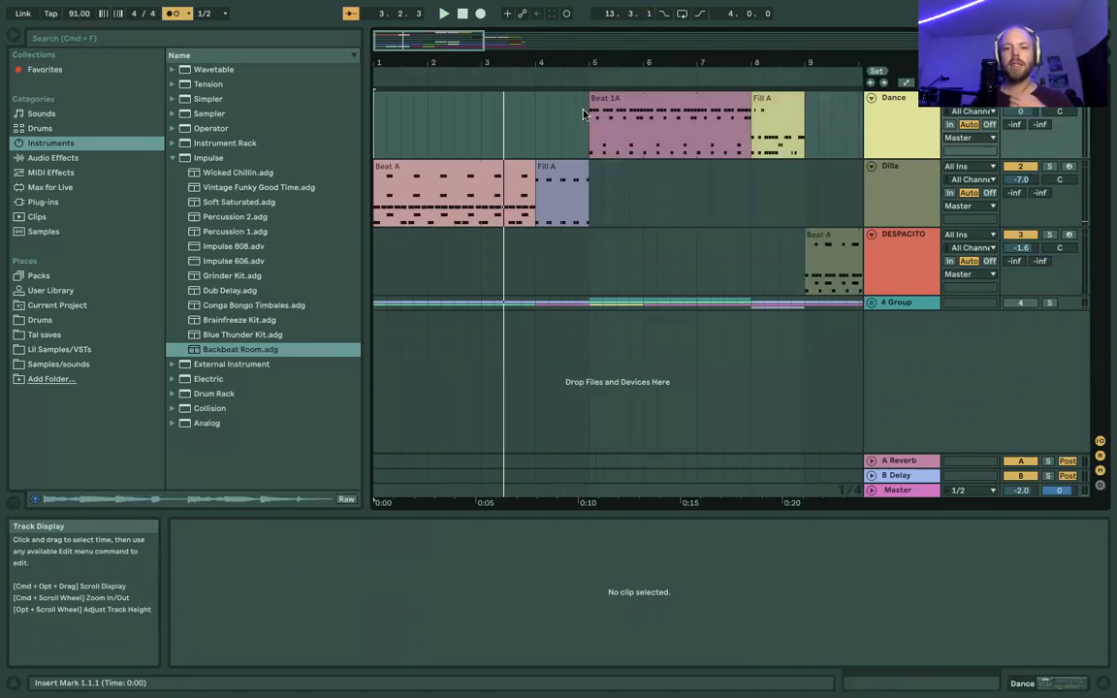
pyautogui.hscroll(1, 590, 212)
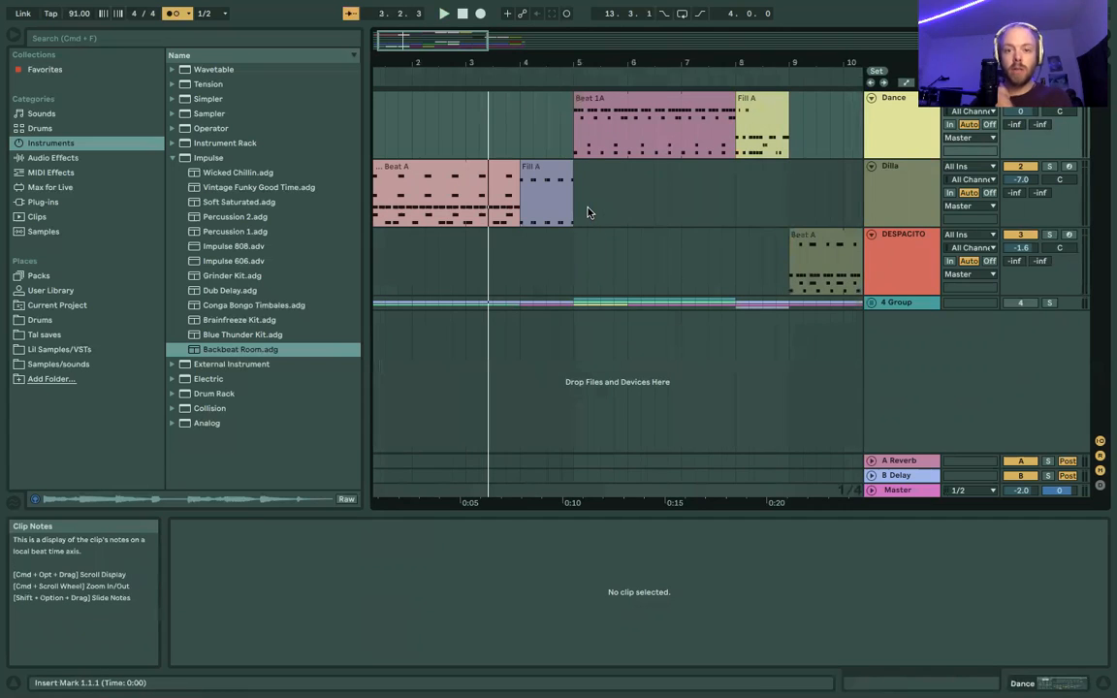
pyautogui.hscroll(-1, 589, 212)
pyautogui.hscroll(6, 588, 213)
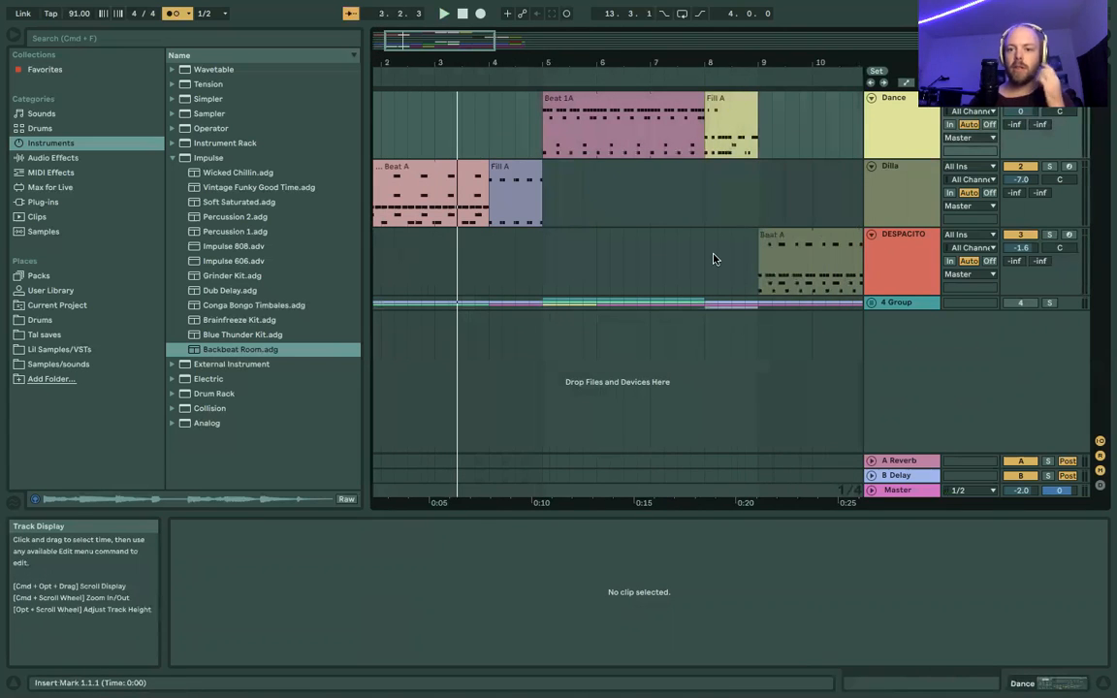
pyautogui.hscroll(-6, 715, 257)
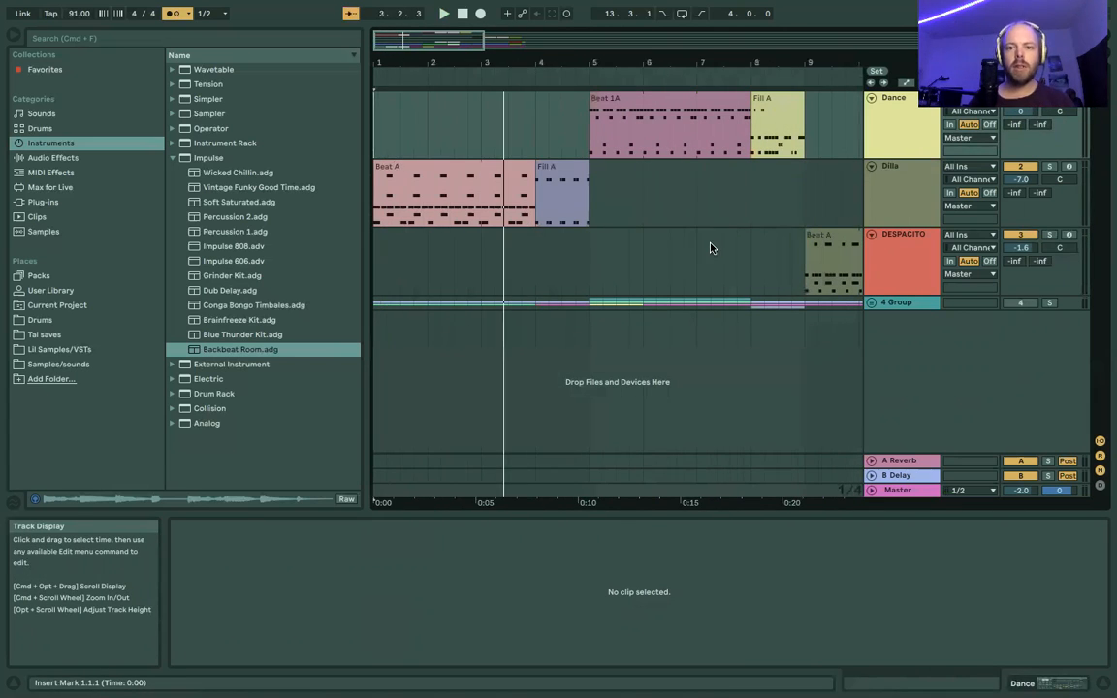
pyautogui.hscroll(7, 711, 252)
pyautogui.hscroll(-5, 709, 247)
pyautogui.hscroll(3, 710, 247)
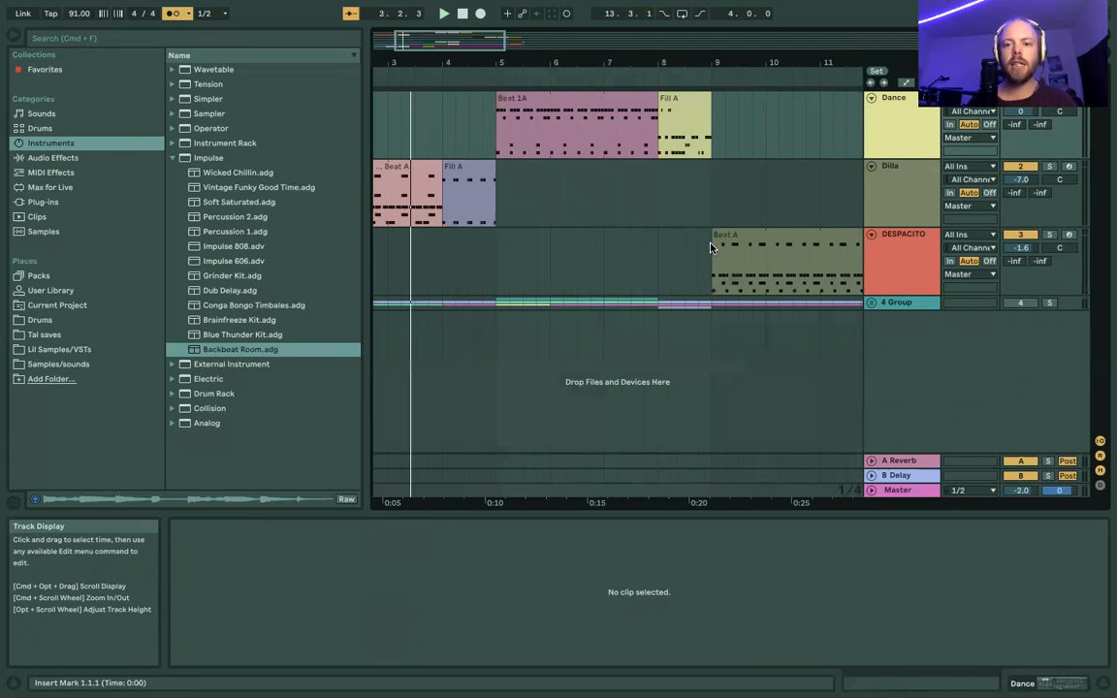
pyautogui.hscroll(-4, 625, 222)
# Place the insert marker at 5.1.1, play Dance's Beat 1A clip from there and stop playback.
pyautogui.click(588, 209)
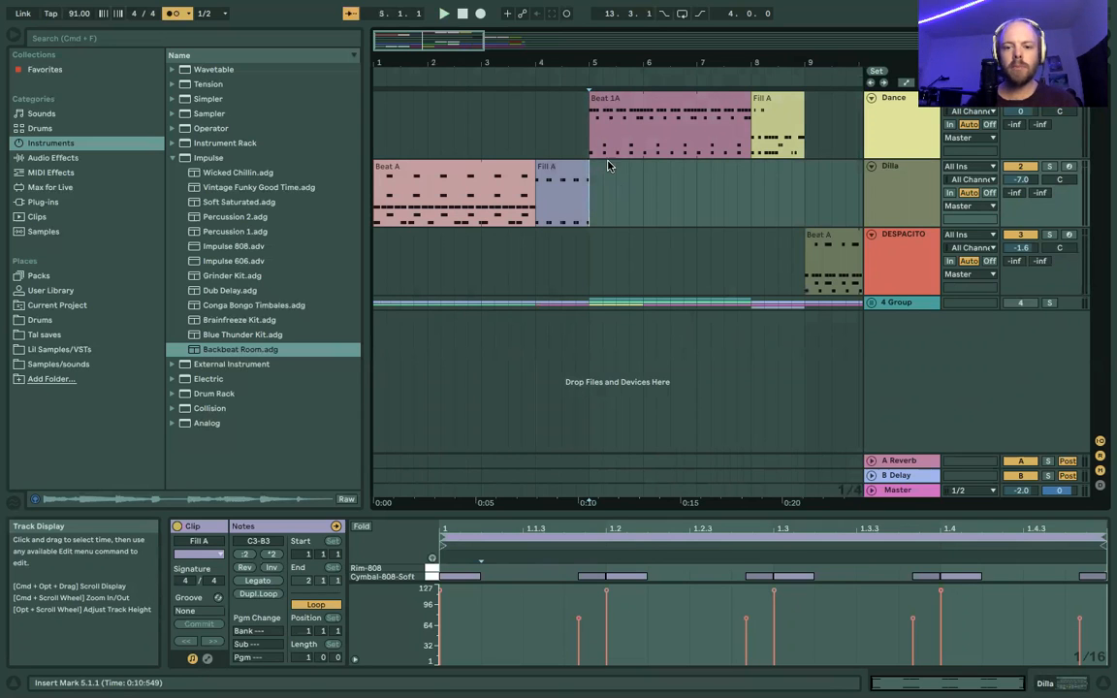
pyautogui.click(590, 72)
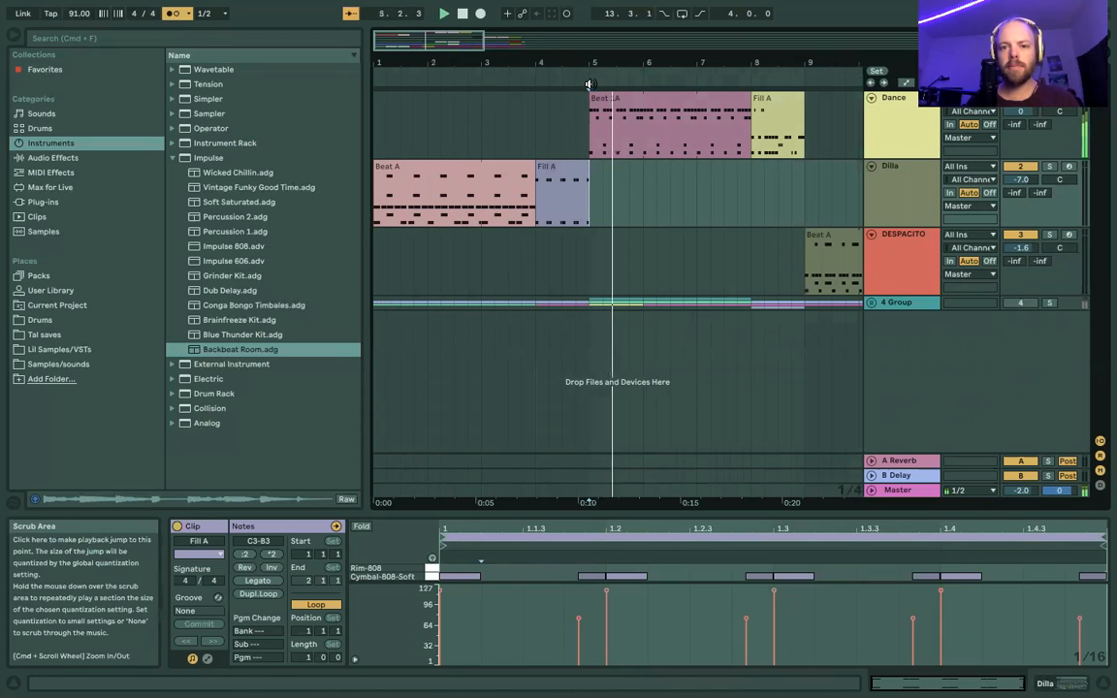
pyautogui.click(553, 131)
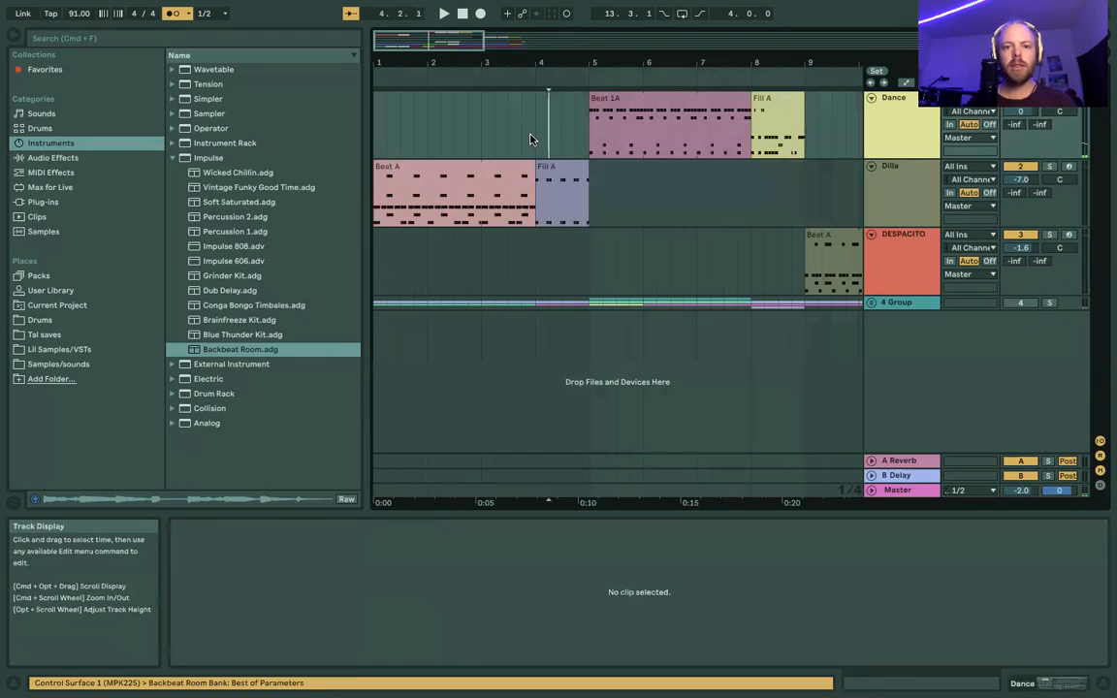
pyautogui.click(530, 134)
# Move Dilla's Fill A clip to the middle of bar 5, and extend Beat A to end at 5.1.1.
pyautogui.click(555, 196)
pyautogui.click(551, 166)
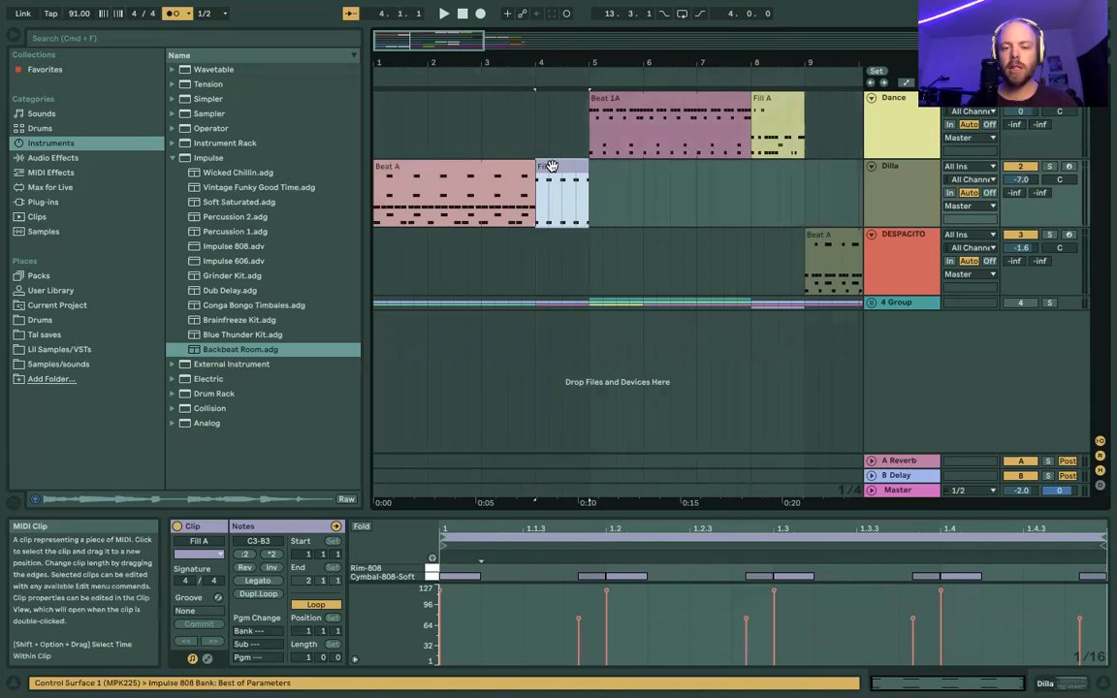
pyautogui.moveTo(575, 168); pyautogui.dragTo(638, 169)
pyautogui.moveTo(532, 176); pyautogui.dragTo(591, 179)
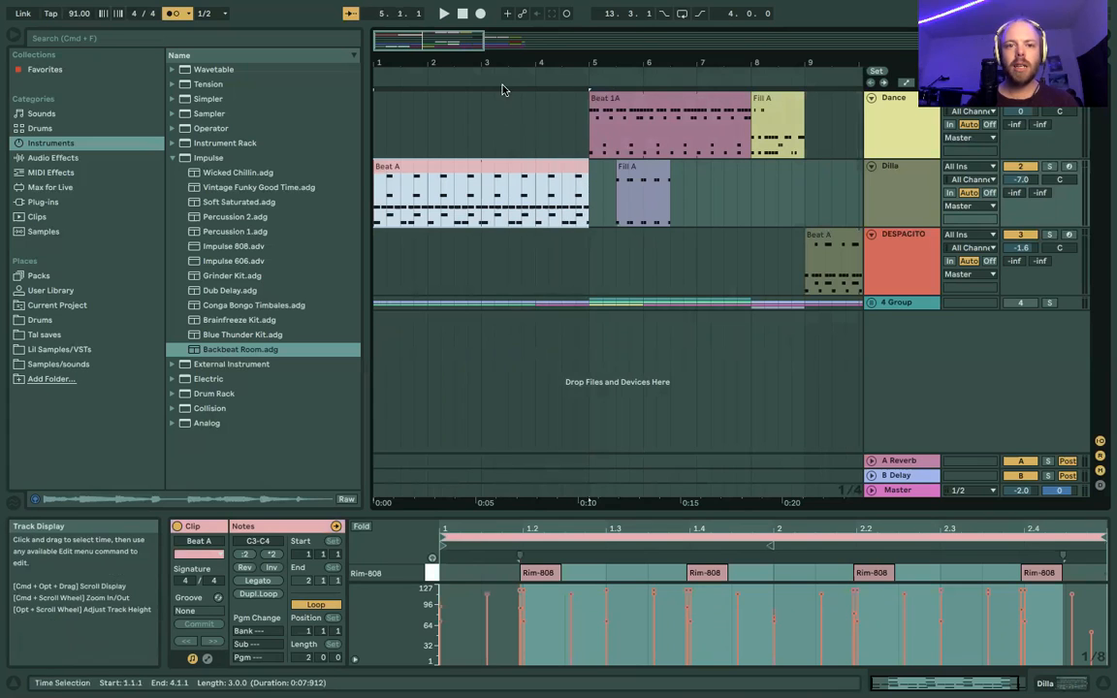
# Examine Dilla's extended Beat A clip up close, place the insert marker at 3.1.1 and select the whole clip.
pyautogui.press('+')
pyautogui.press('+')
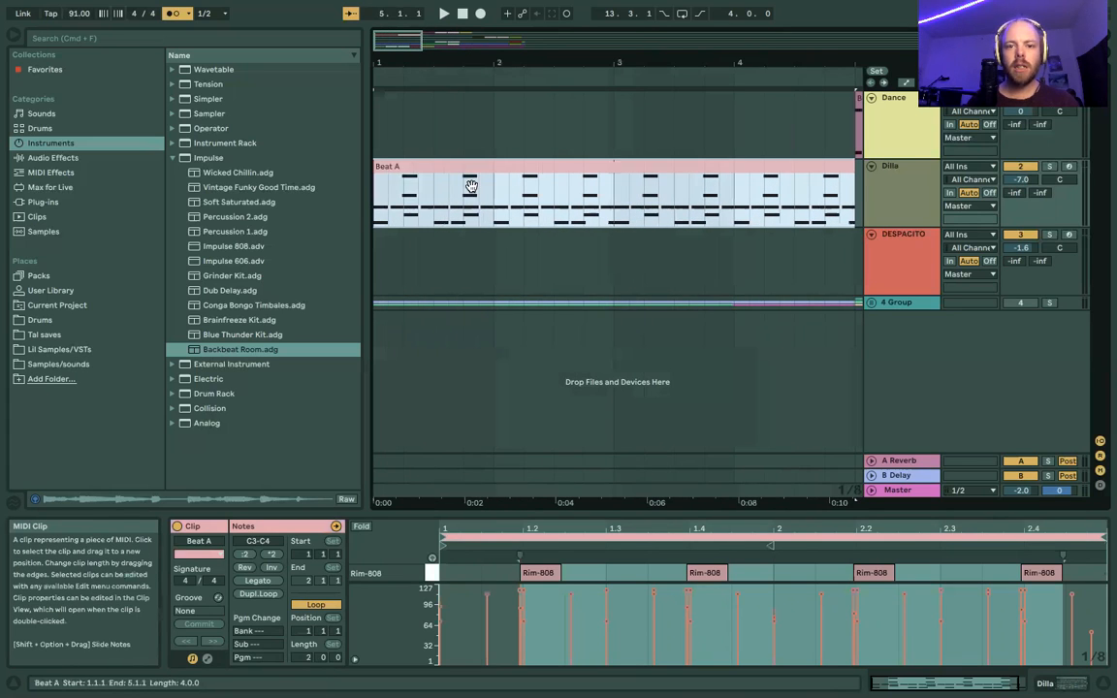
pyautogui.click(612, 177)
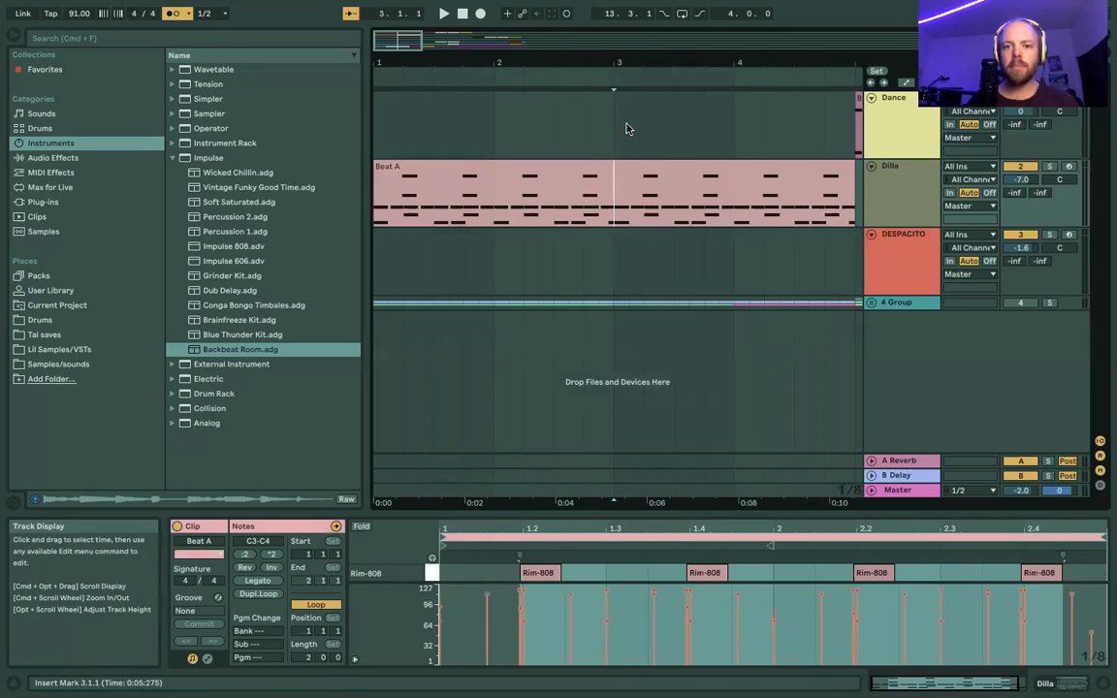
pyautogui.click(625, 129)
pyautogui.click(619, 174)
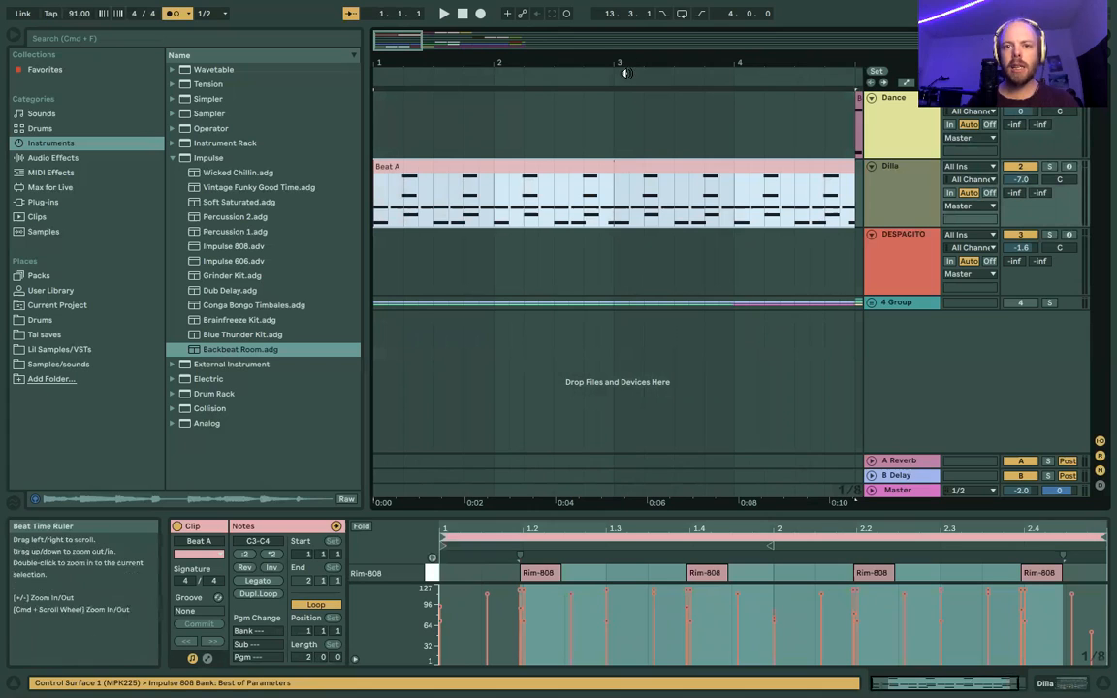
# Move Dilla's Fill A clip back to start at 4.1.1, over the last bar of Beat A.
pyautogui.moveTo(624, 68); pyautogui.dragTo(625, 17)
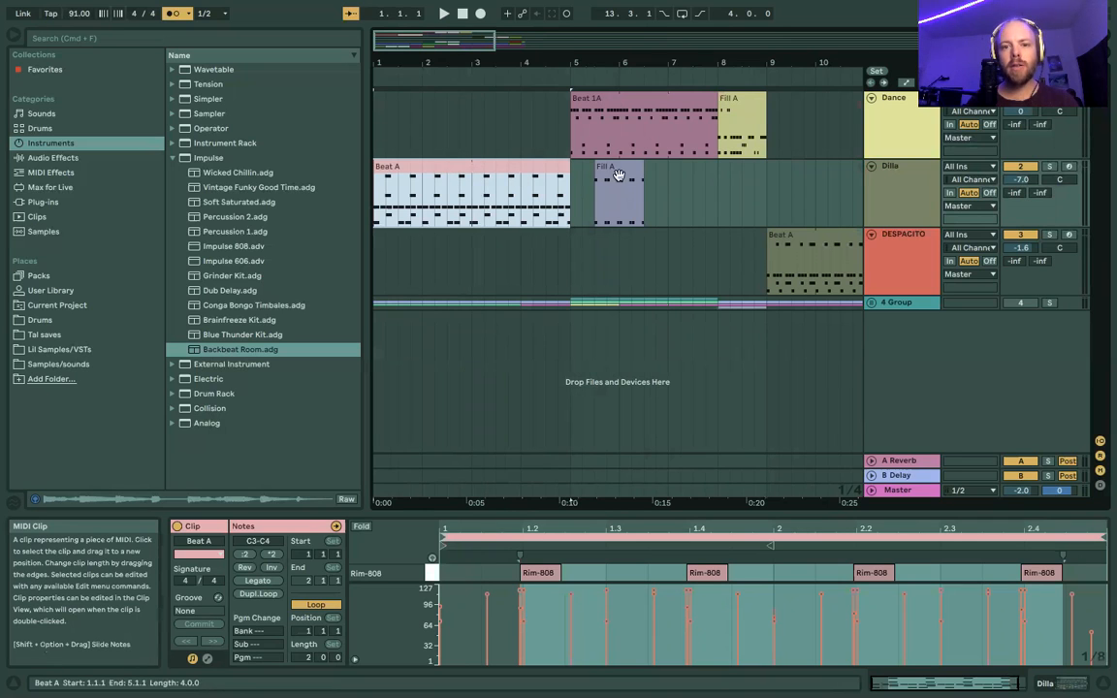
pyautogui.moveTo(612, 174); pyautogui.dragTo(538, 179)
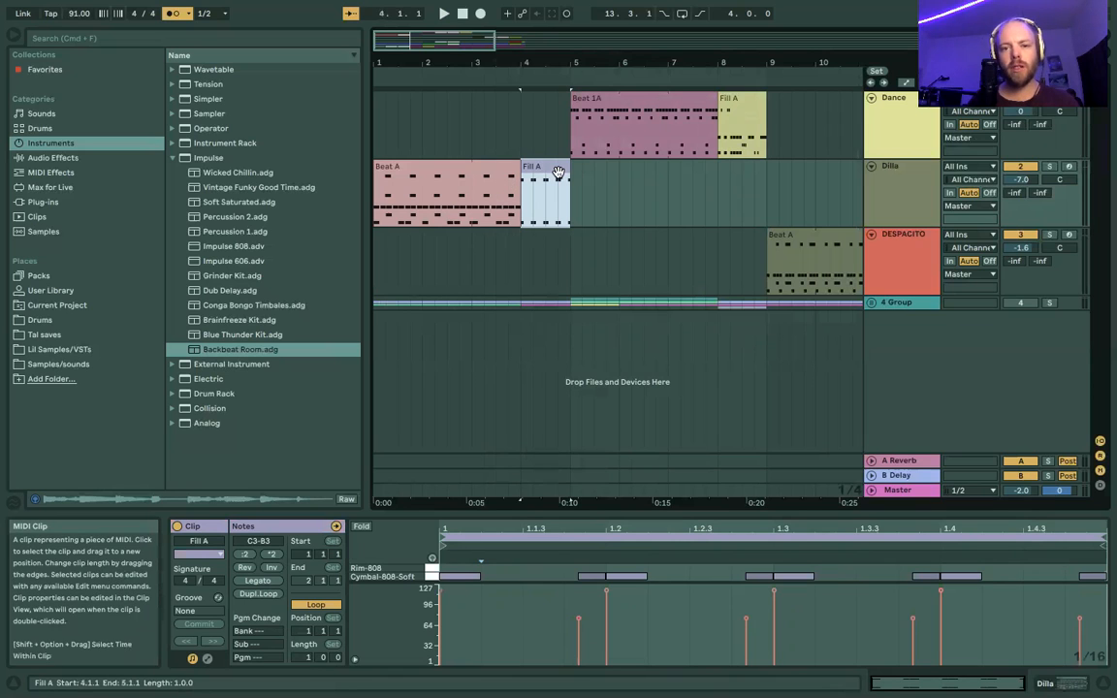
# Play the arrangement from 3.1.1 through Dilla's Fill A, stop playback and place the insert marker at 4.1.1 on the Dance track.
pyautogui.click(482, 149)
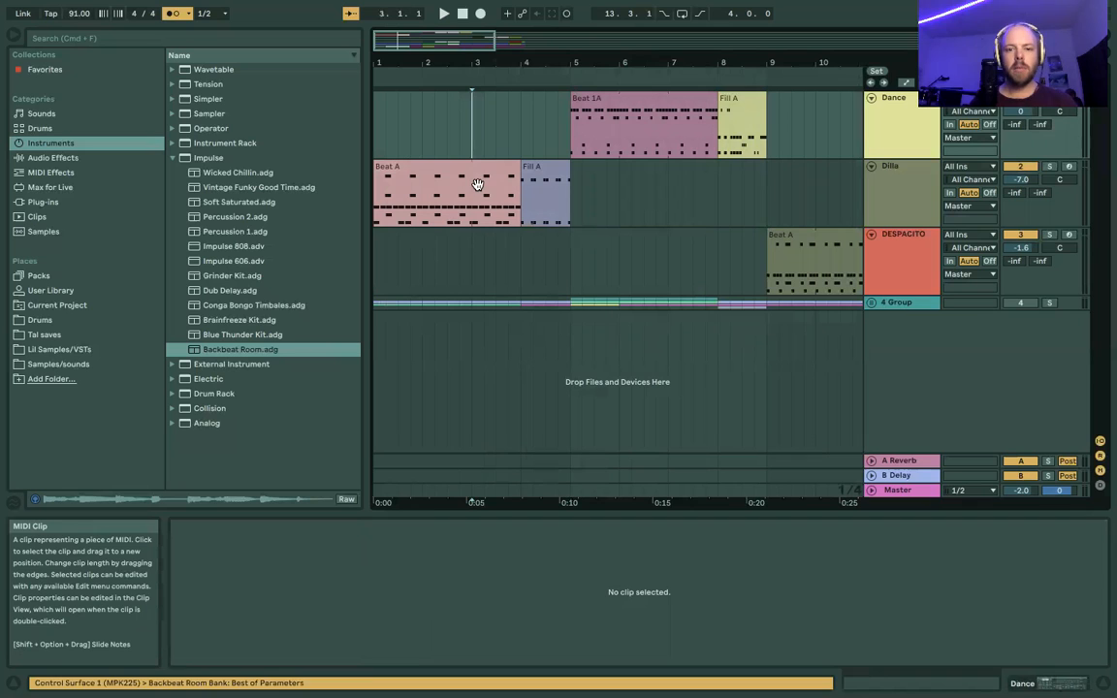
pyautogui.press('space')
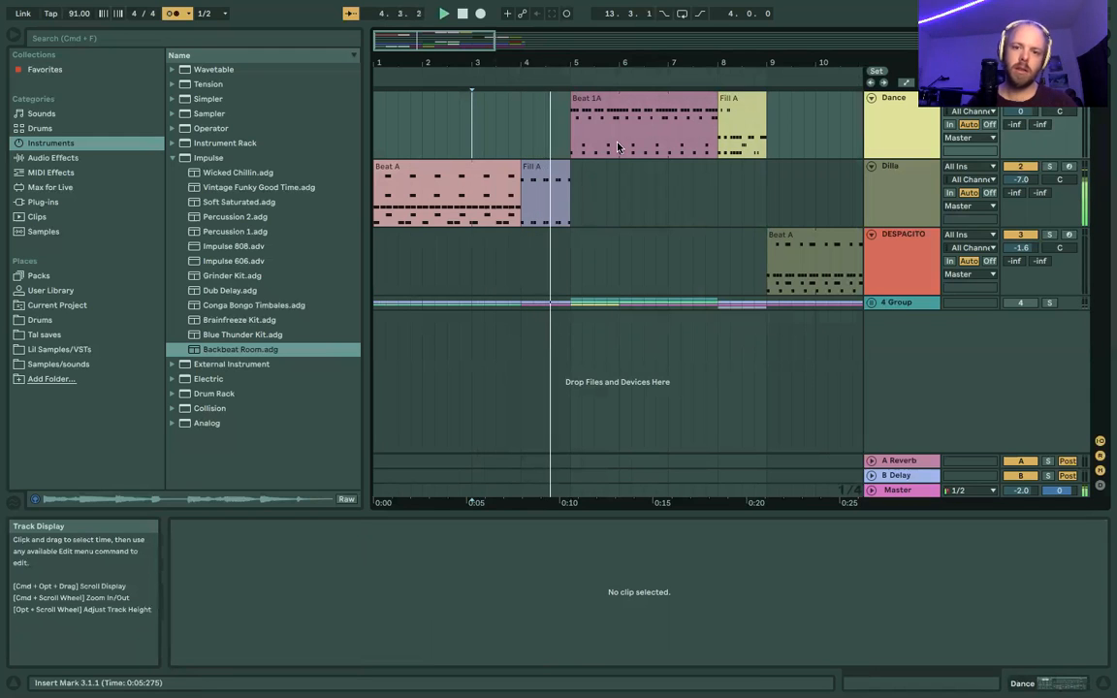
pyautogui.moveTo(543, 179); pyautogui.dragTo(520, 174)
pyautogui.click(523, 117)
# Set the arrangement to a fixed 1/8 grid.
pyautogui.rightClick(525, 115)
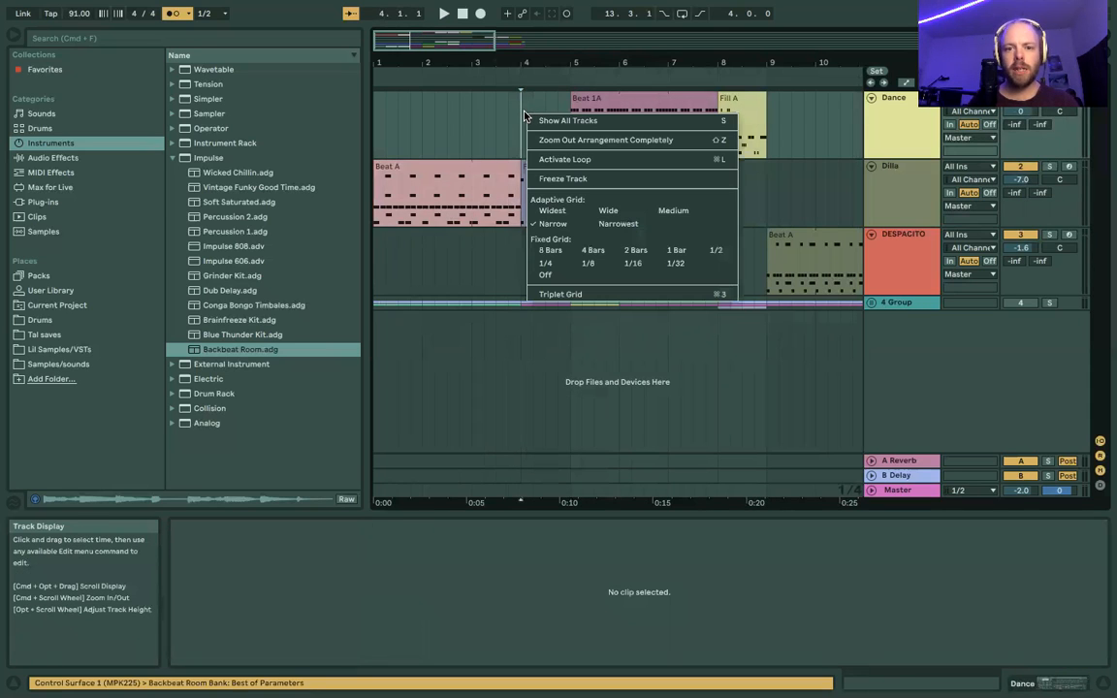
pyautogui.click(499, 139)
pyautogui.moveTo(520, 61); pyautogui.dragTo(549, 110)
pyautogui.rightClick(549, 113)
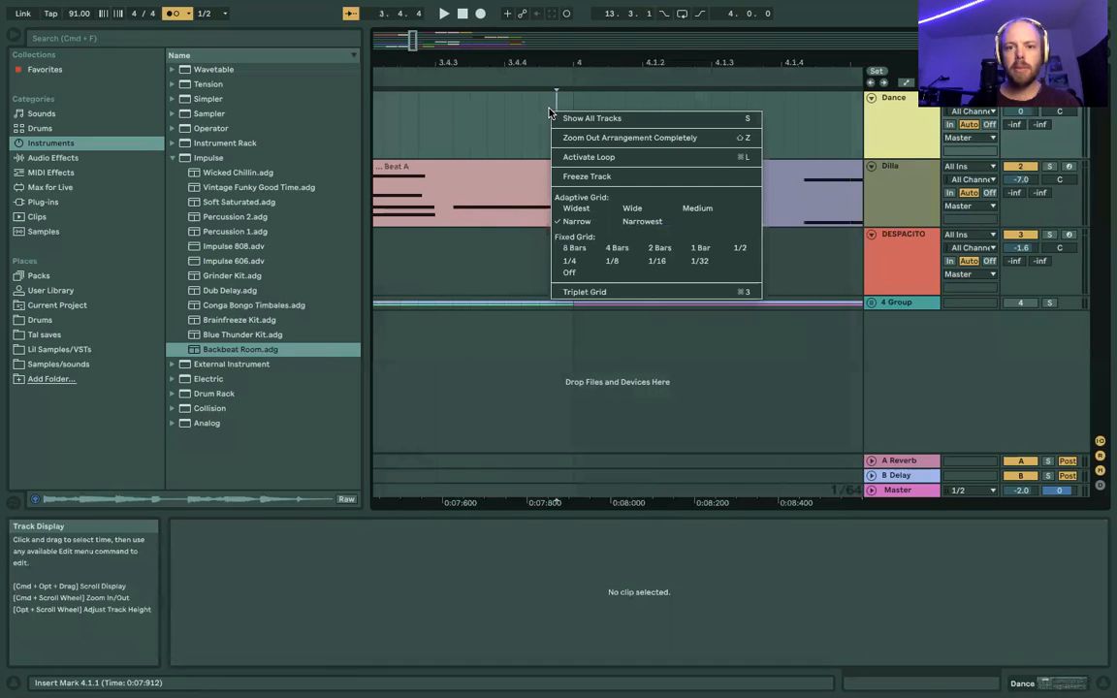
pyautogui.click(530, 138)
pyautogui.moveTo(599, 66); pyautogui.dragTo(600, 26)
pyautogui.rightClick(563, 136)
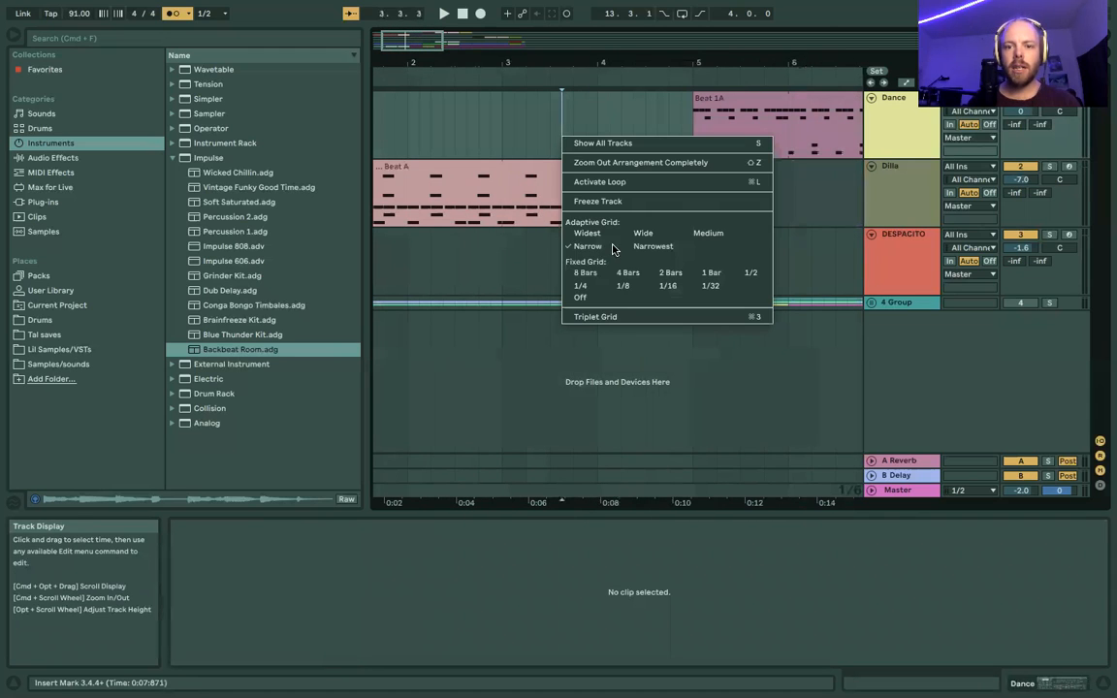
pyautogui.click(627, 286)
# Switch the arrangement from the fixed grid to the Wide adaptive grid.
pyautogui.moveTo(575, 64)
pyautogui.mouseDown()
pyautogui.moveTo(575, 108)
pyautogui.moveTo(575, 86)
pyautogui.mouseUp()
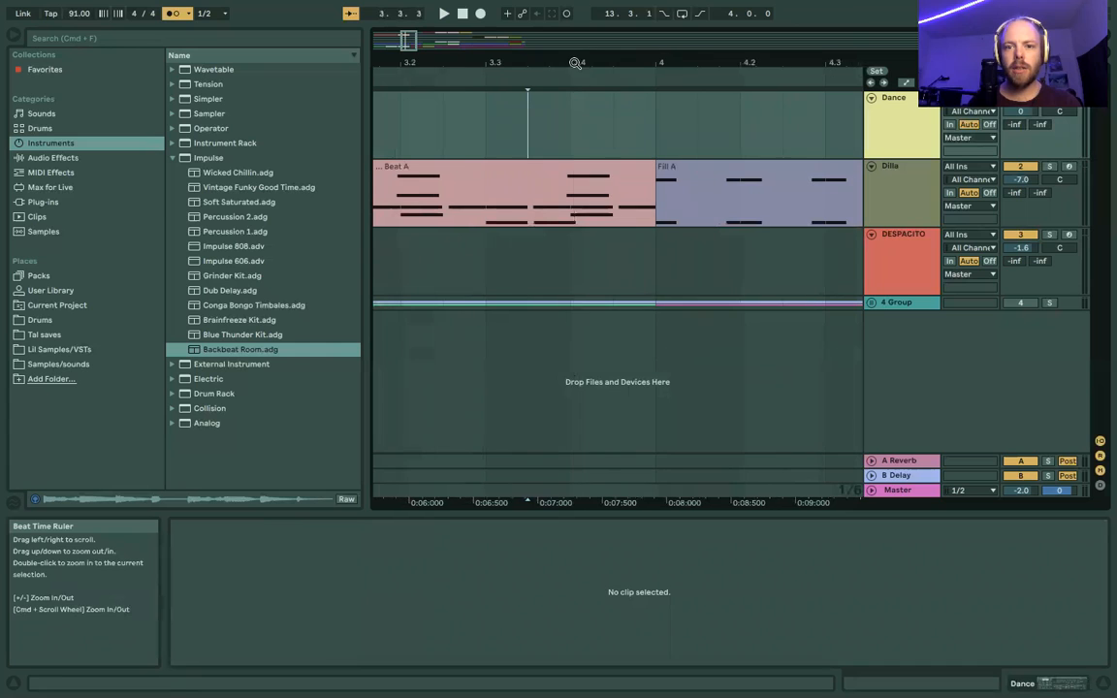
pyautogui.rightClick(587, 132)
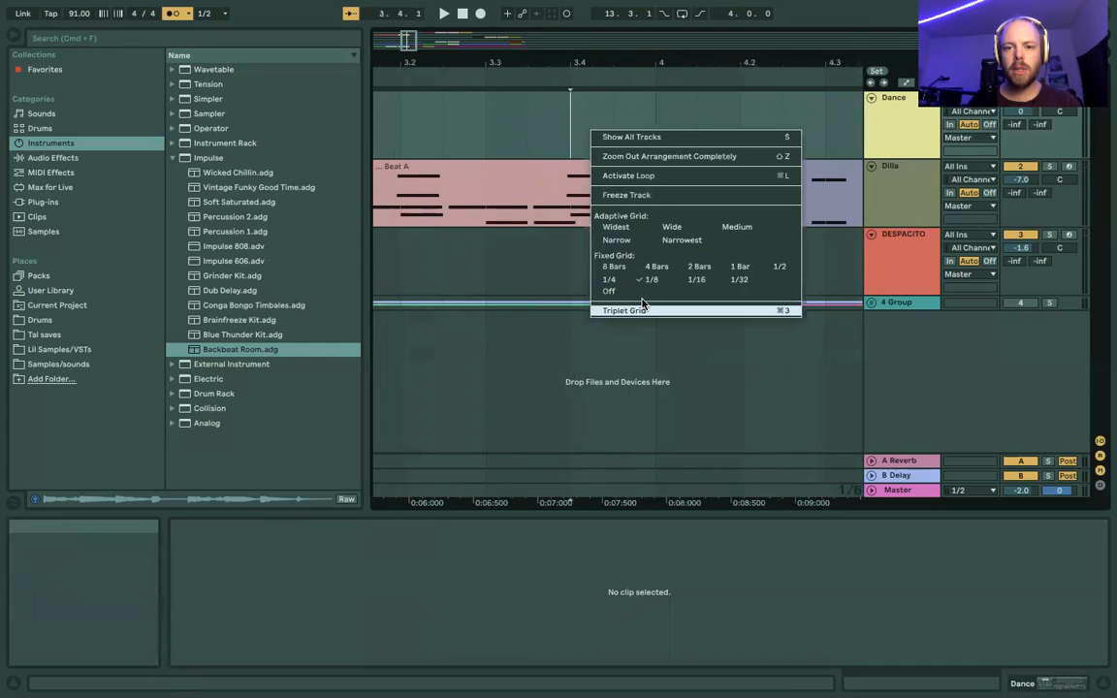
pyautogui.click(672, 229)
pyautogui.moveTo(668, 64); pyautogui.dragTo(668, 29)
pyautogui.moveTo(463, 63); pyautogui.dragTo(463, 29)
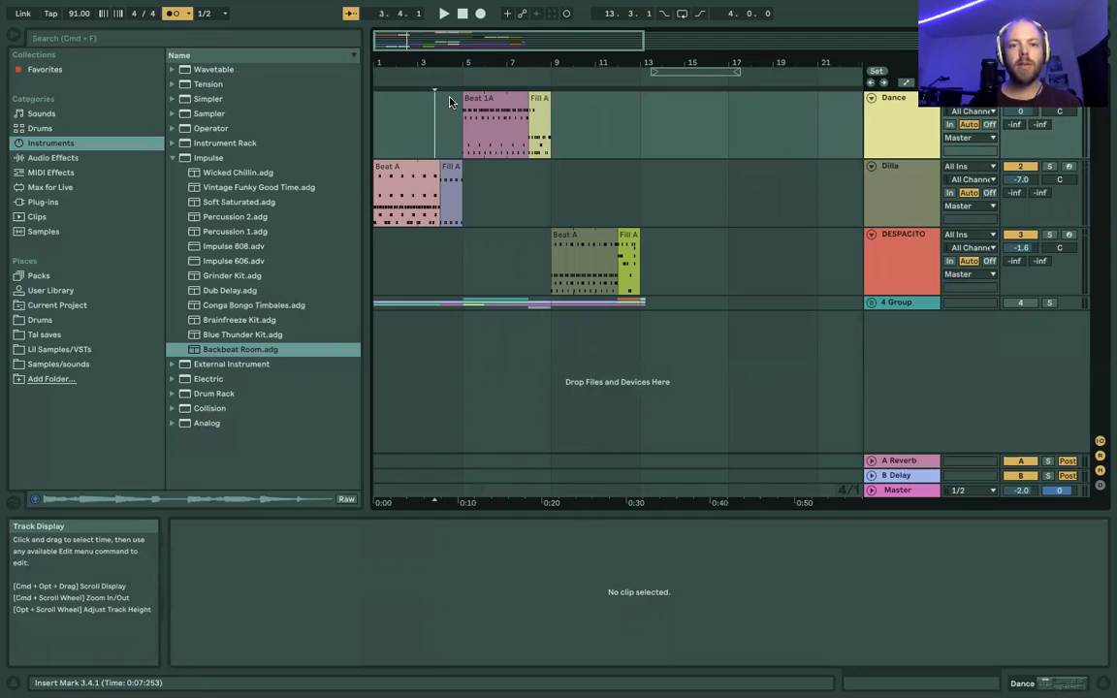
# Change the arrangement's adaptive grid to Medium and check the grid spacing around Dilla's Beat A and Fill A.
pyautogui.rightClick(439, 146)
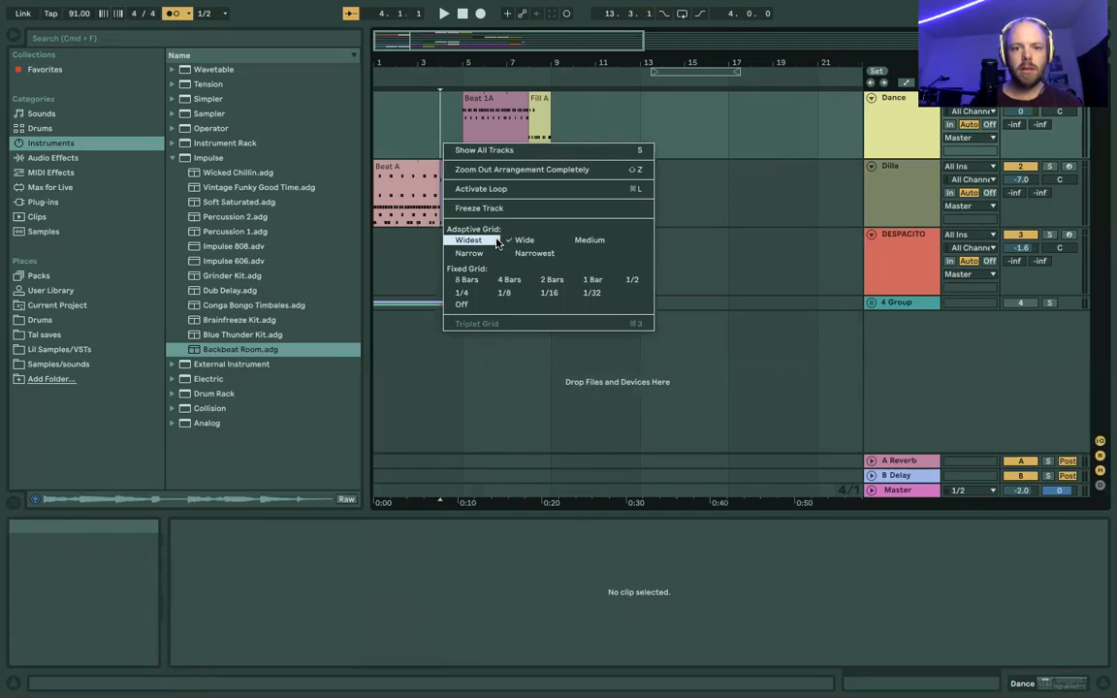
pyautogui.click(589, 239)
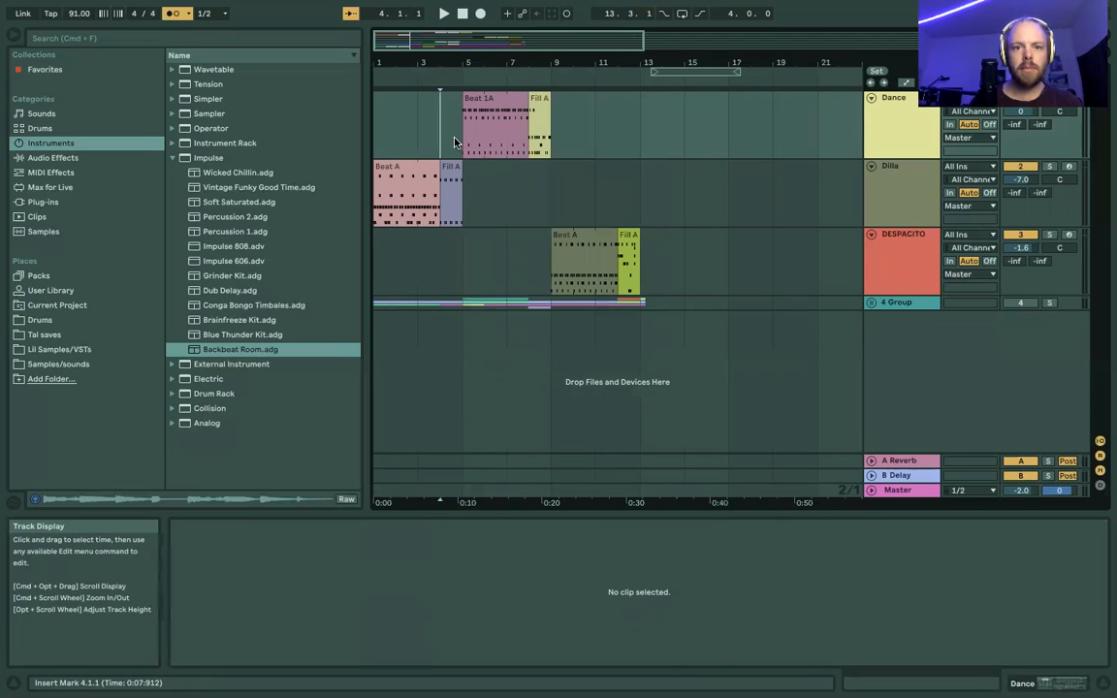
pyautogui.moveTo(452, 63); pyautogui.dragTo(453, 99)
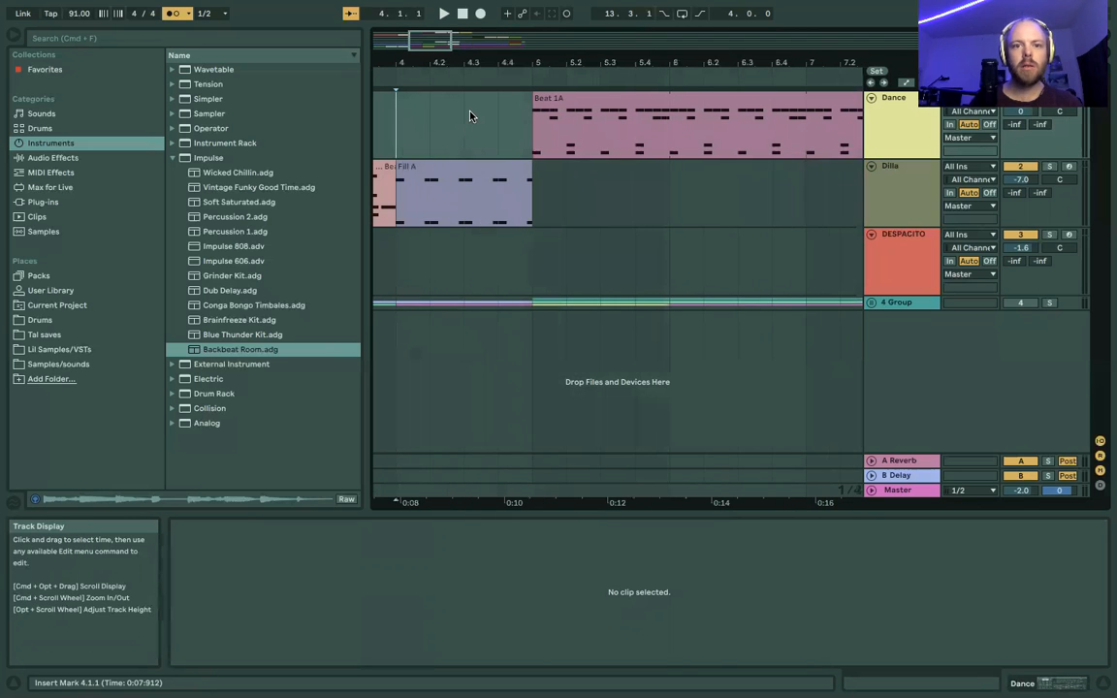
pyautogui.hscroll(-5, 470, 116)
pyautogui.hscroll(-4, 470, 116)
pyautogui.moveTo(647, 64); pyautogui.dragTo(535, 122)
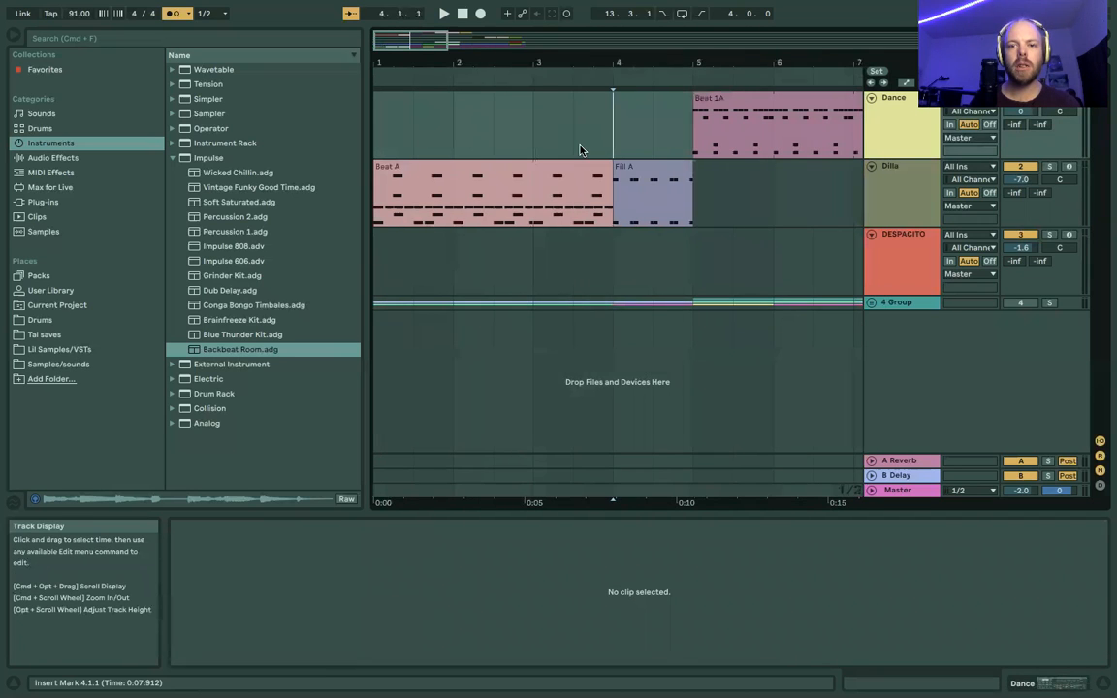
pyautogui.hscroll(5, 522, 130)
pyautogui.hscroll(-1, 529, 107)
# Start playback inside Dance's Beat 1A clip from the scrub area and stop it shortly after bar 6 begins.
pyautogui.moveTo(545, 62)
pyautogui.mouseDown()
pyautogui.moveTo(544, 131)
pyautogui.moveTo(545, 61)
pyautogui.mouseUp()
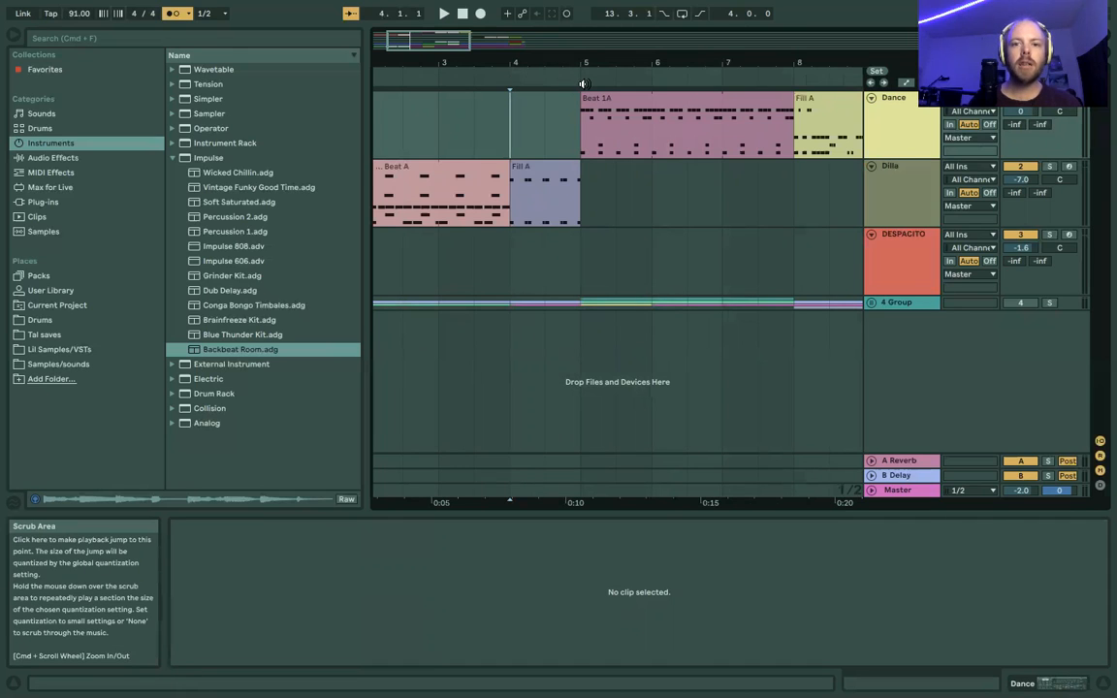
pyautogui.click(632, 77)
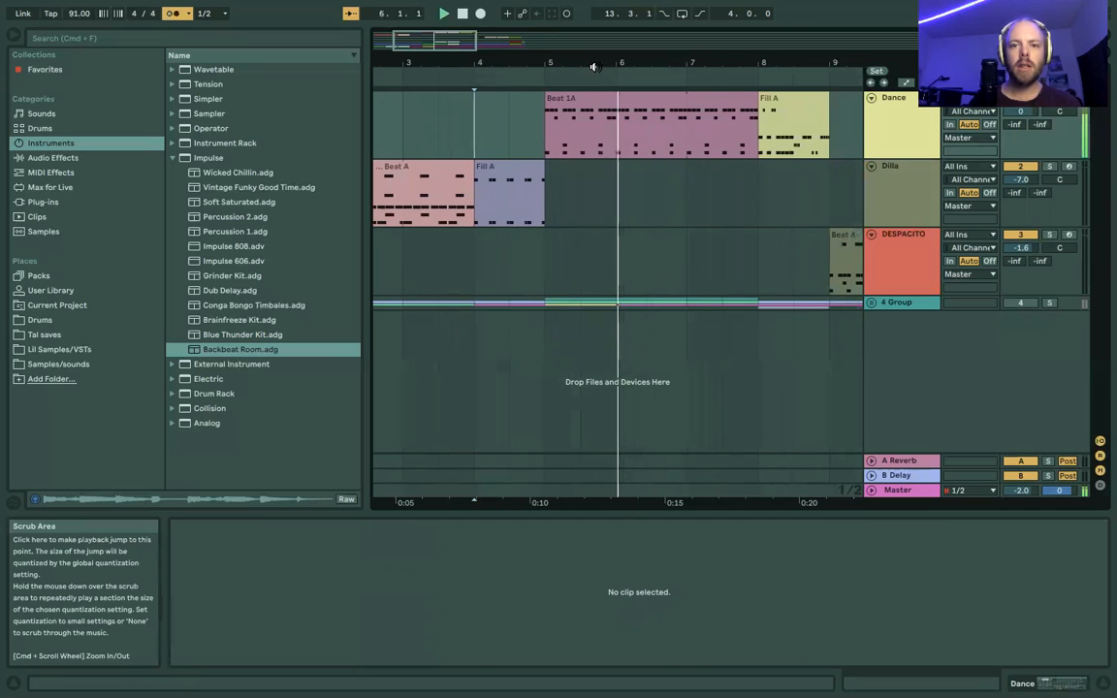
pyautogui.press('space')
# Unfold the 4 Group track to view its contents and delete the whole group.
pyautogui.moveTo(593, 62)
pyautogui.mouseDown()
pyautogui.moveTo(593, 35)
pyautogui.moveTo(591, 87)
pyautogui.moveTo(591, 12)
pyautogui.moveTo(591, 104)
pyautogui.moveTo(591, 31)
pyautogui.moveTo(593, 82)
pyautogui.moveTo(594, 68)
pyautogui.moveTo(589, 76)
pyautogui.moveTo(576, 59)
pyautogui.mouseUp()
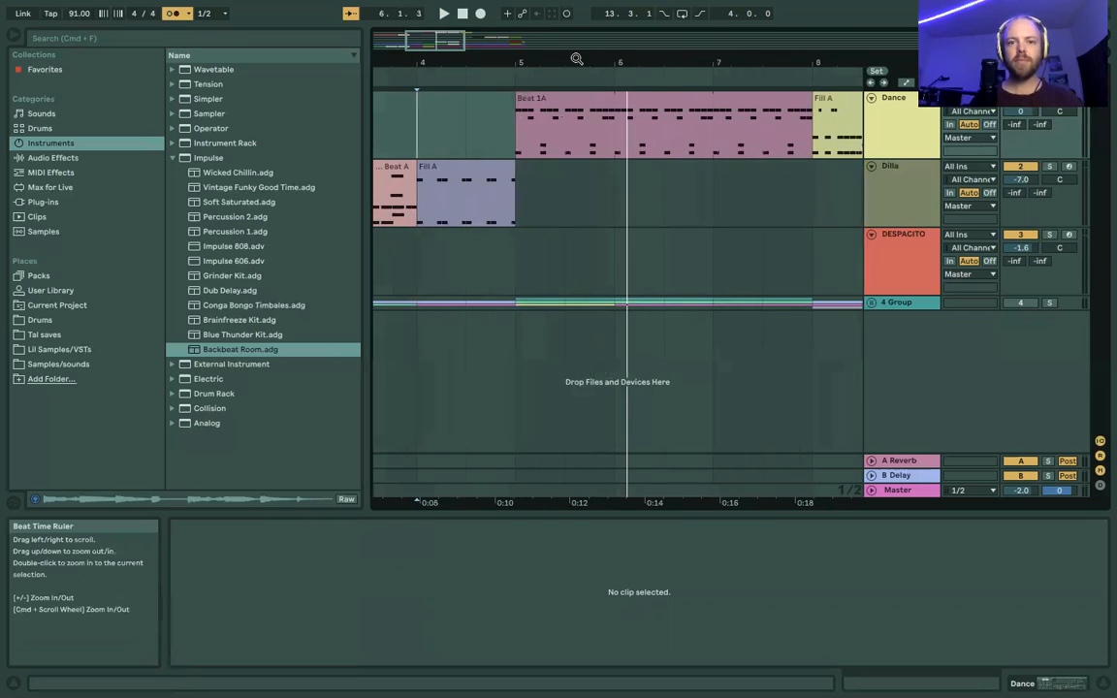
pyautogui.moveTo(460, 35); pyautogui.dragTo(432, 36)
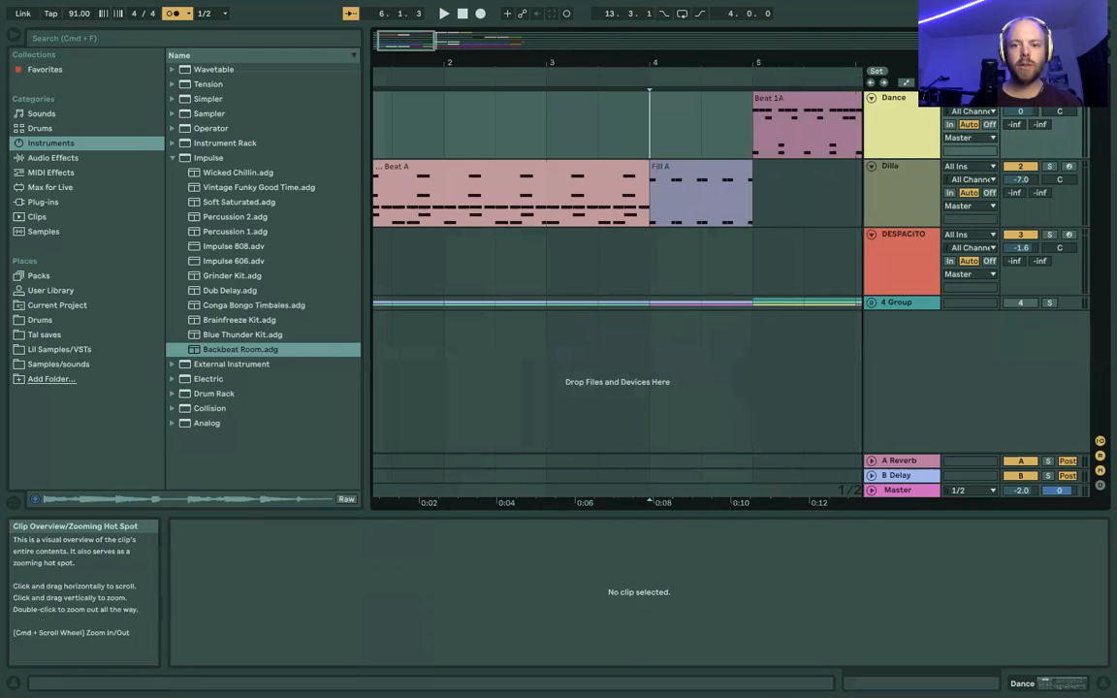
pyautogui.click(870, 303)
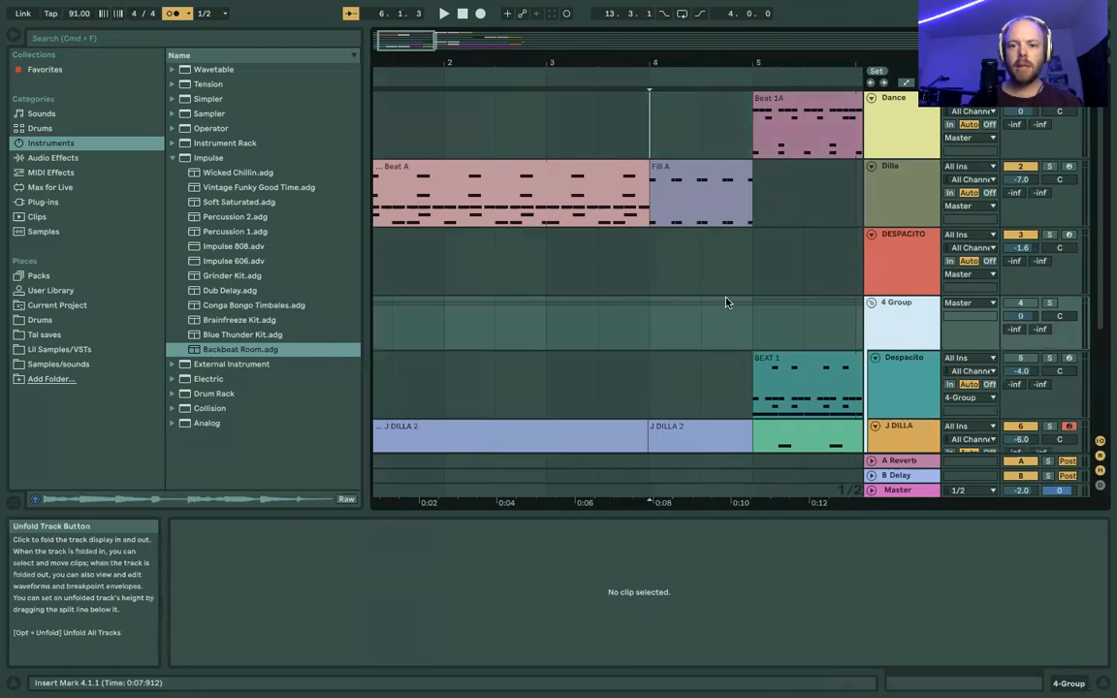
pyautogui.click(667, 373)
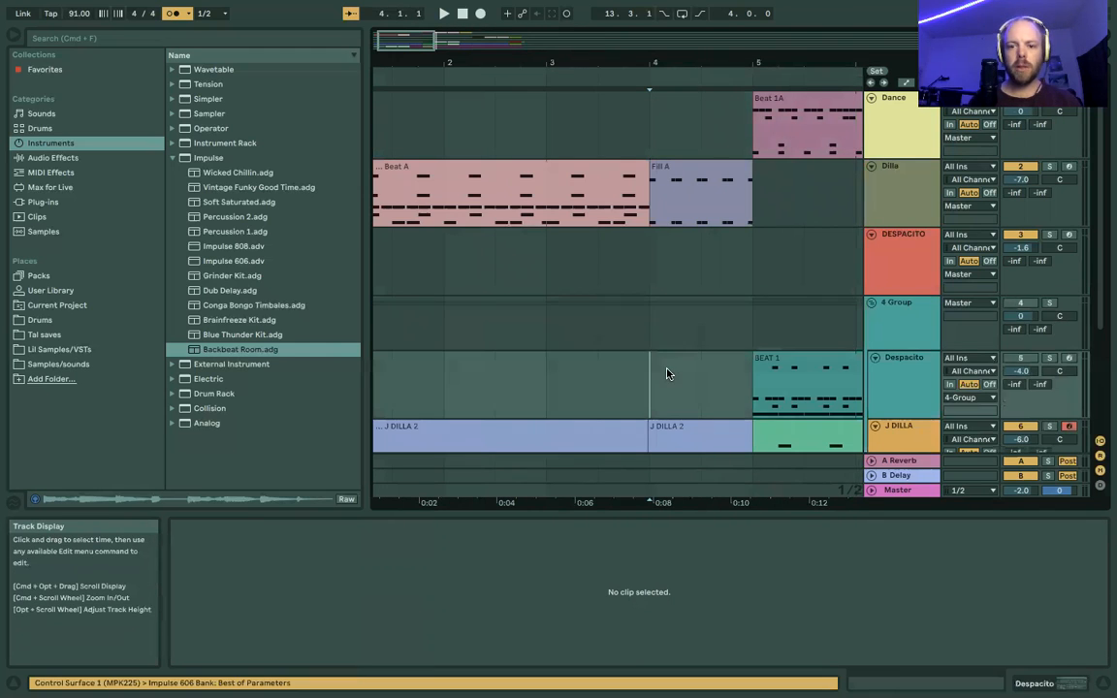
pyautogui.click(891, 319)
pyautogui.press('Delete')
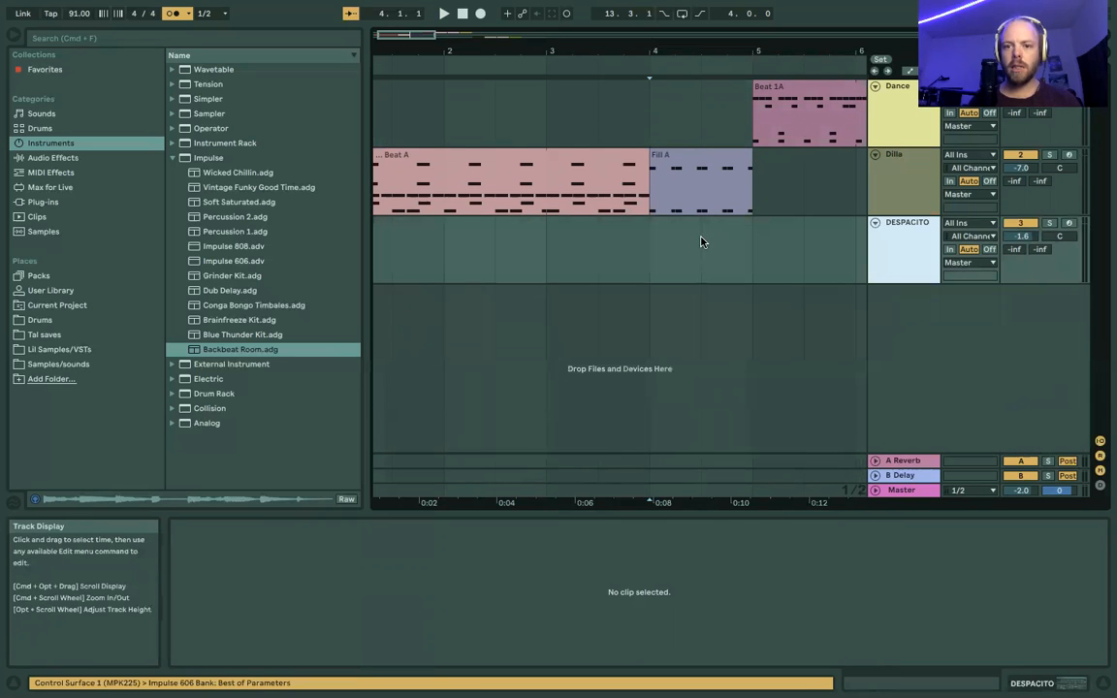
# Look over the remaining clips on the three tracks and select Dance's Beat 1A clip at 5.1.1.
pyautogui.hscroll(15, 637, 202)
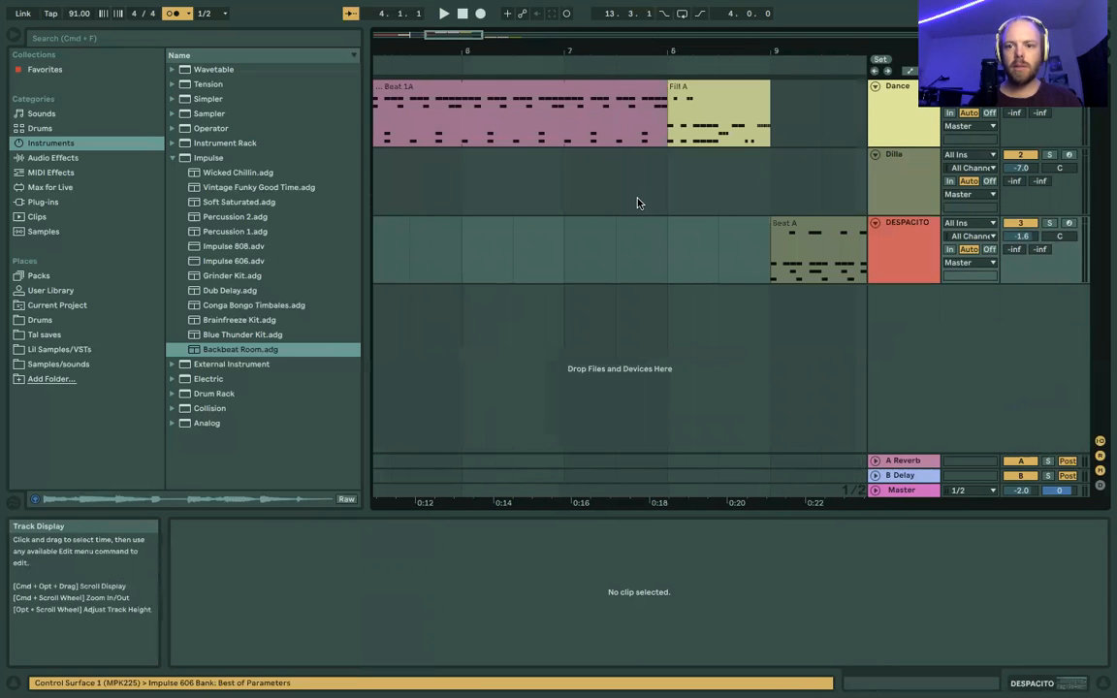
pyautogui.hscroll(-10, 637, 202)
pyautogui.moveTo(656, 50); pyautogui.dragTo(655, 30)
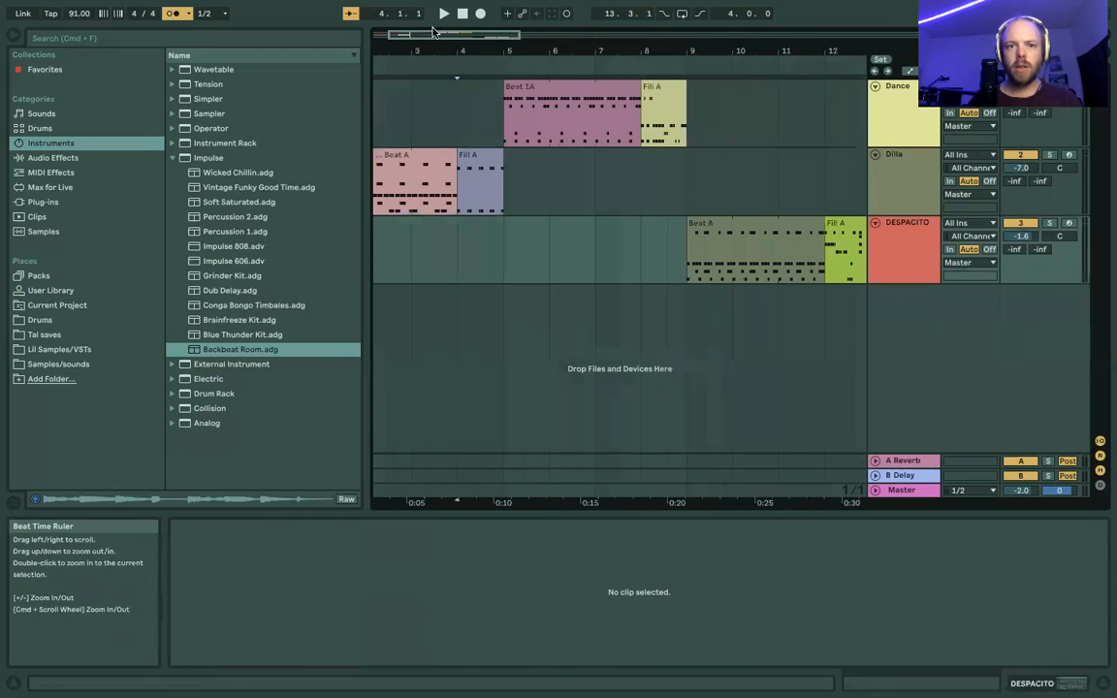
pyautogui.moveTo(543, 52); pyautogui.dragTo(544, 84)
pyautogui.moveTo(500, 48); pyautogui.dragTo(500, 9)
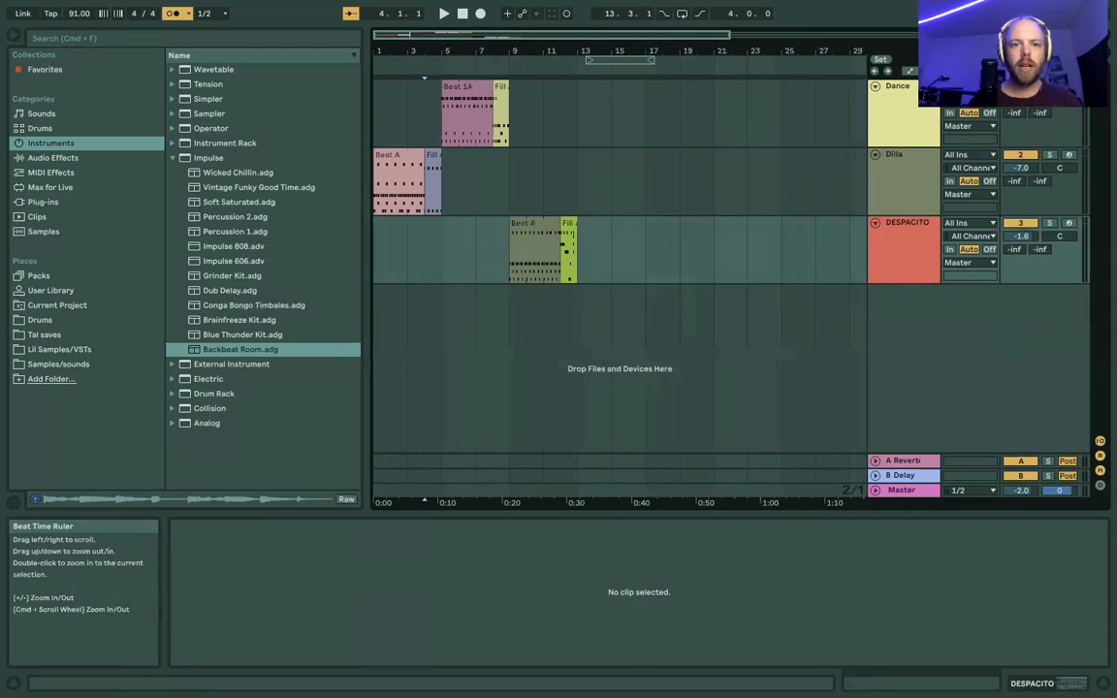
pyautogui.moveTo(444, 51); pyautogui.dragTo(444, 73)
pyautogui.click(439, 95)
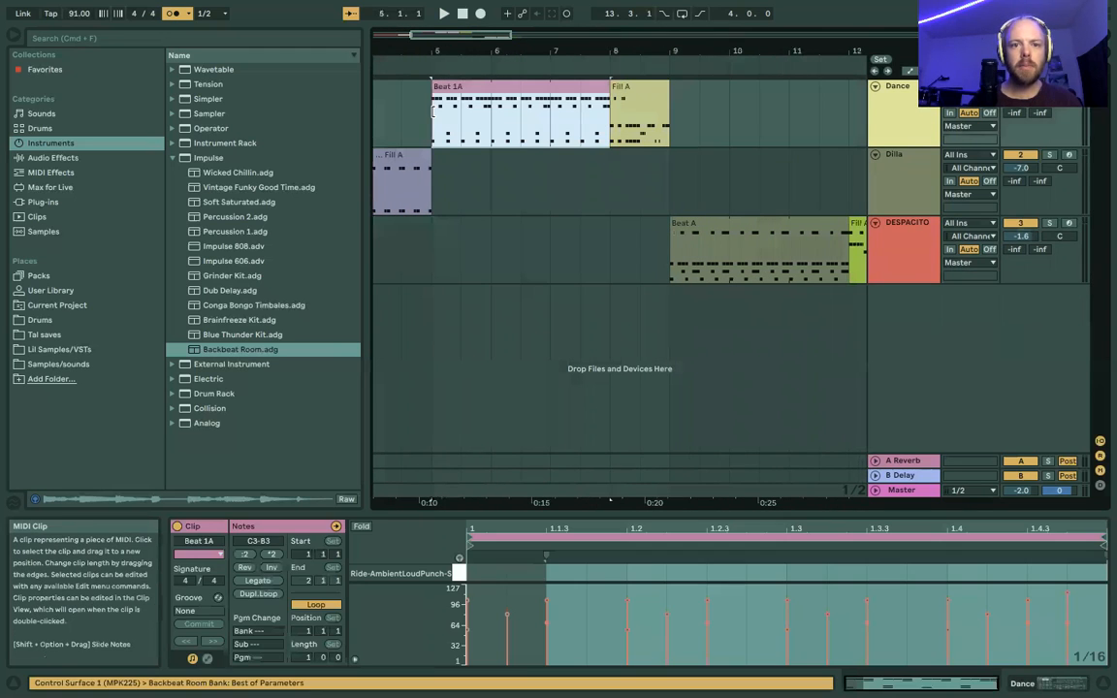
# Insert a time signature change at 5.1.1, where Dance's Beat 1A begins.
pyautogui.rightClick(436, 67)
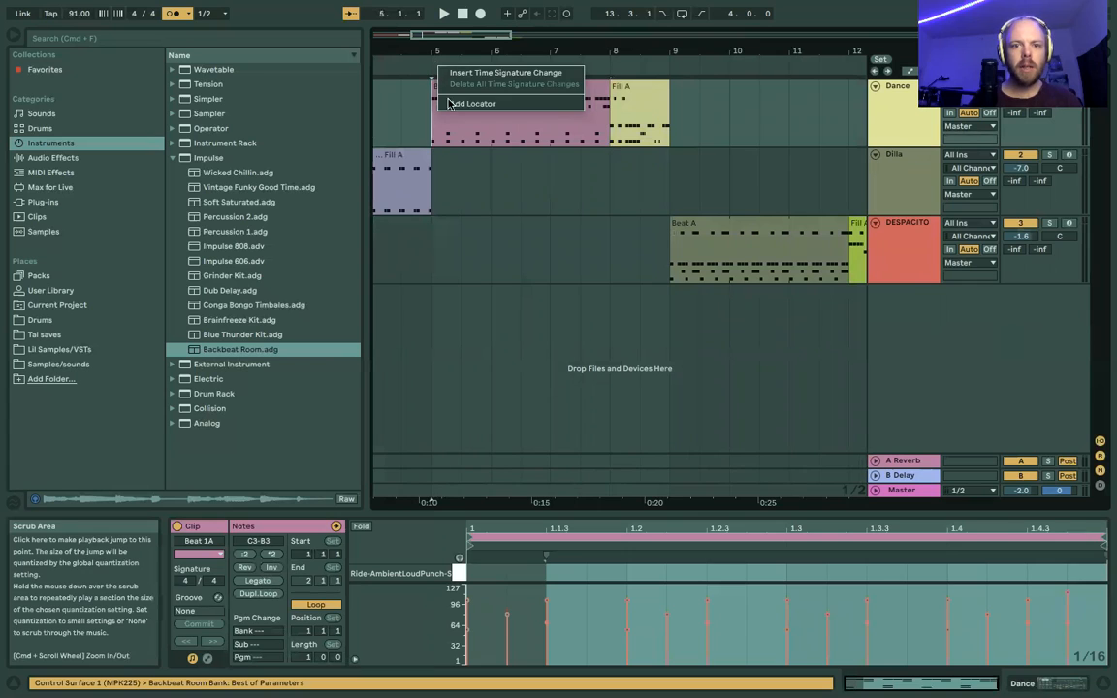
pyautogui.click(440, 71)
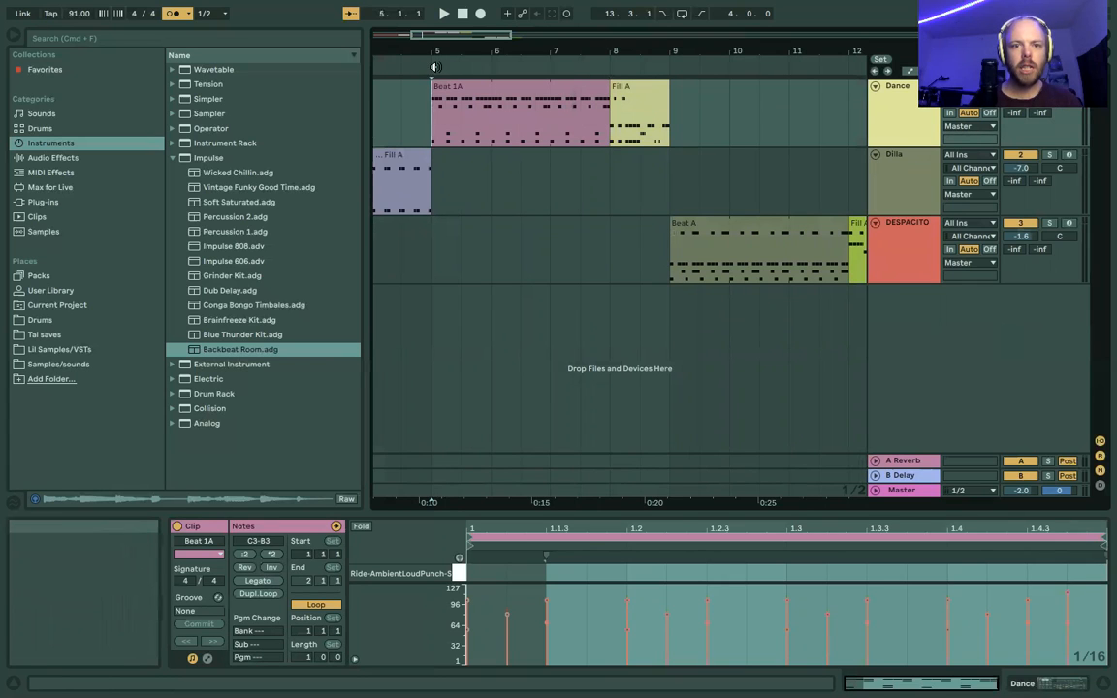
pyautogui.hscroll(-3, 438, 88)
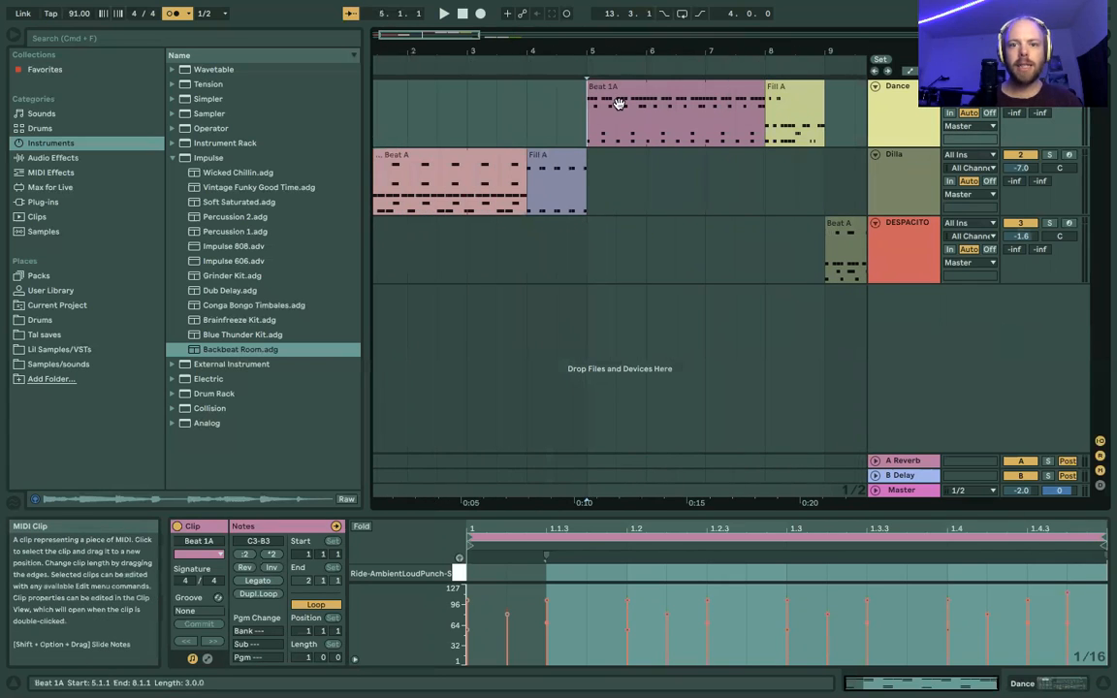
pyautogui.hscroll(-1, 620, 101)
pyautogui.rightClick(601, 71)
pyautogui.click(625, 77)
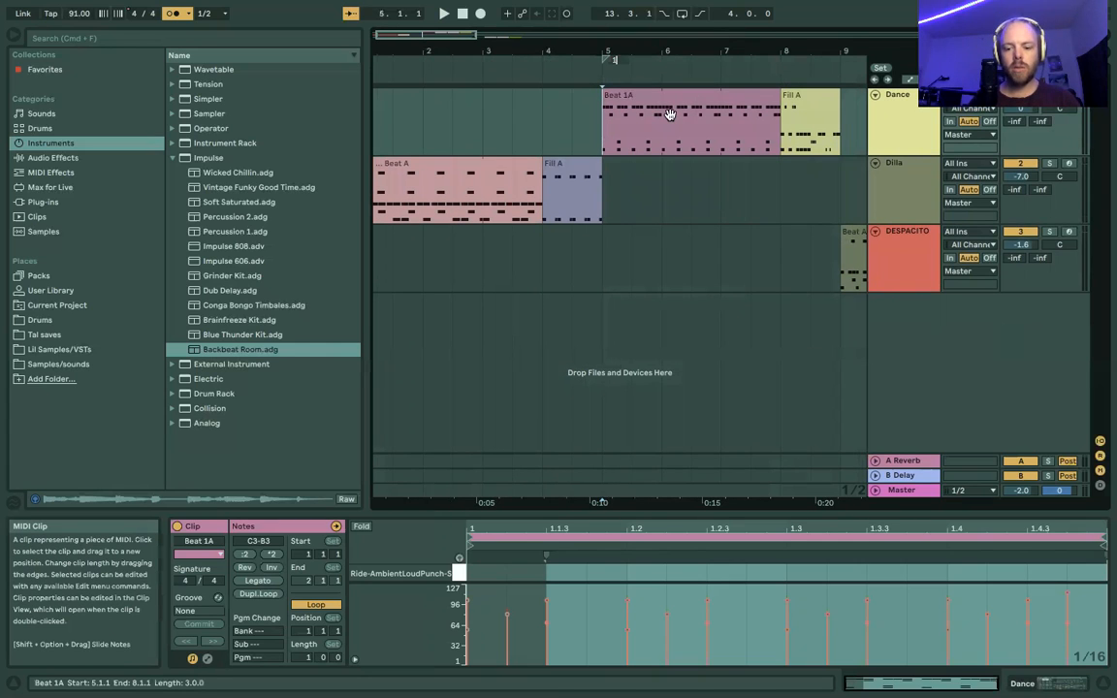
pyautogui.press('Return')
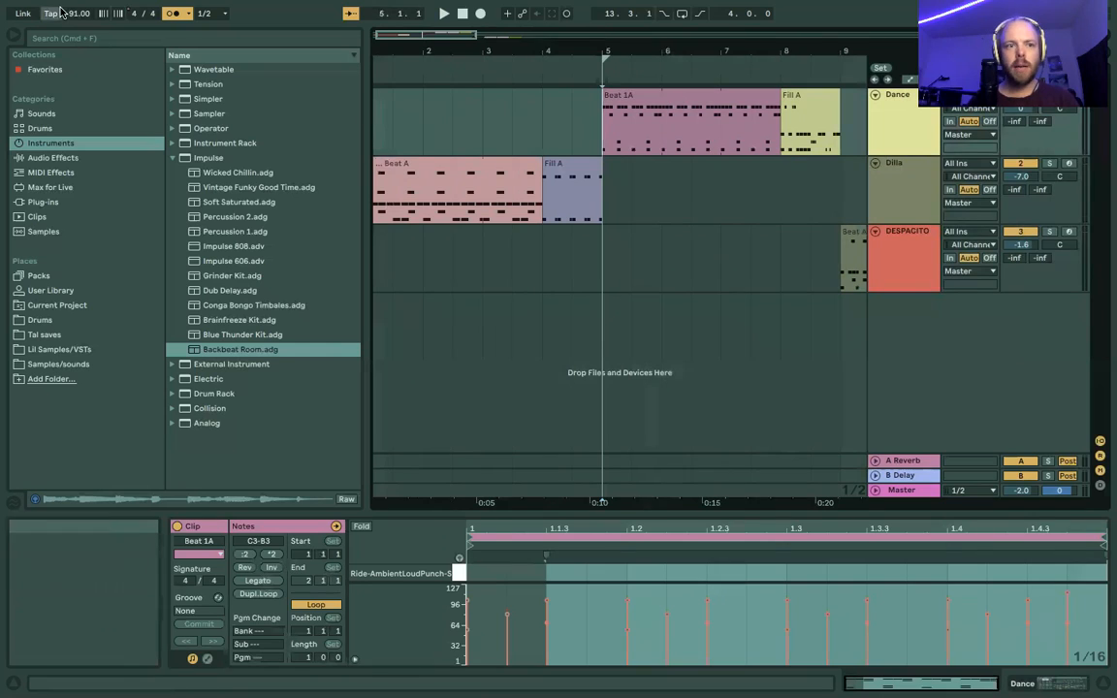
# Play the opening of Beat 1A from 5.1.1, stop playback and delete the time signature change at bar 5.
pyautogui.press('space')
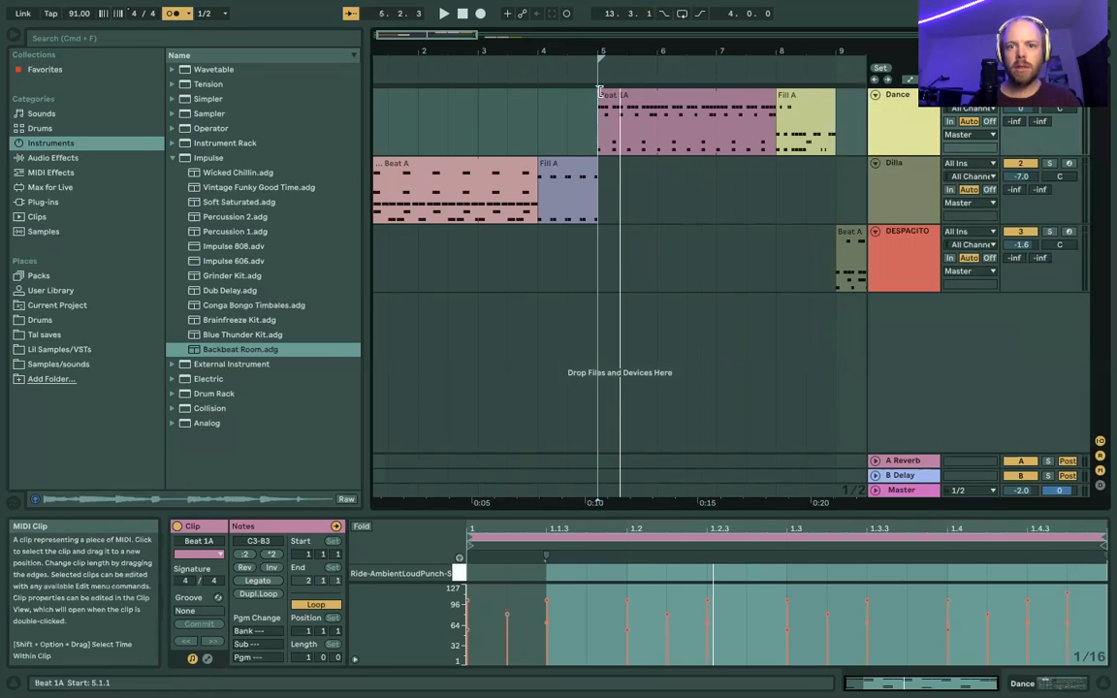
pyautogui.rightClick(601, 84)
pyautogui.click(609, 98)
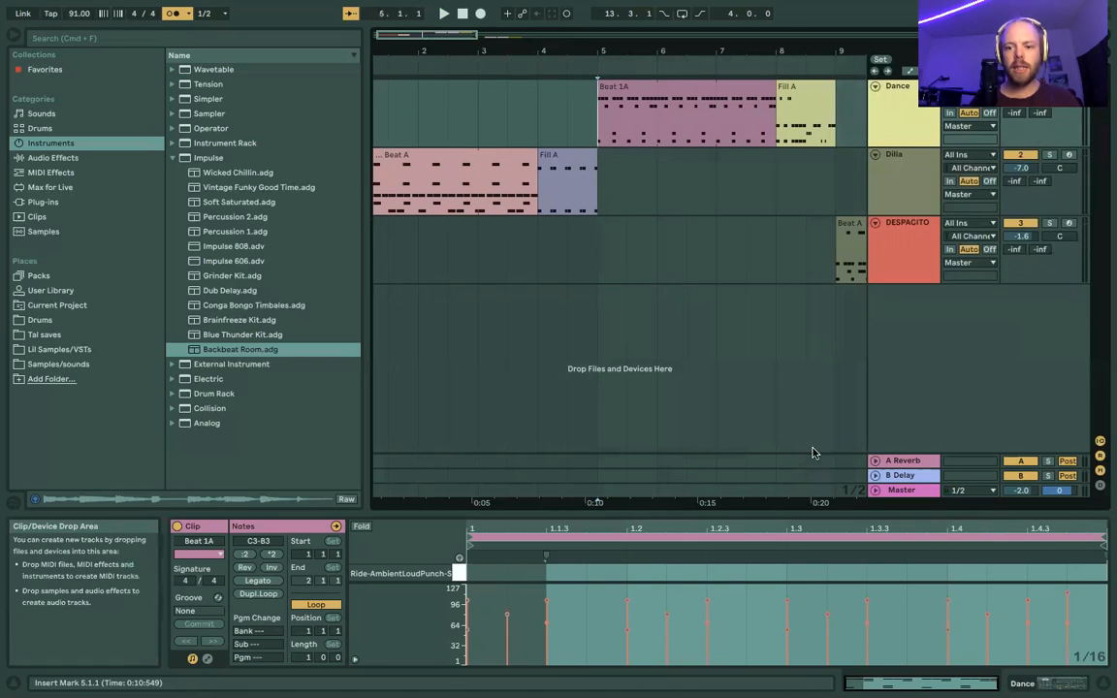
pyautogui.rightClick(603, 75)
pyautogui.click(606, 58)
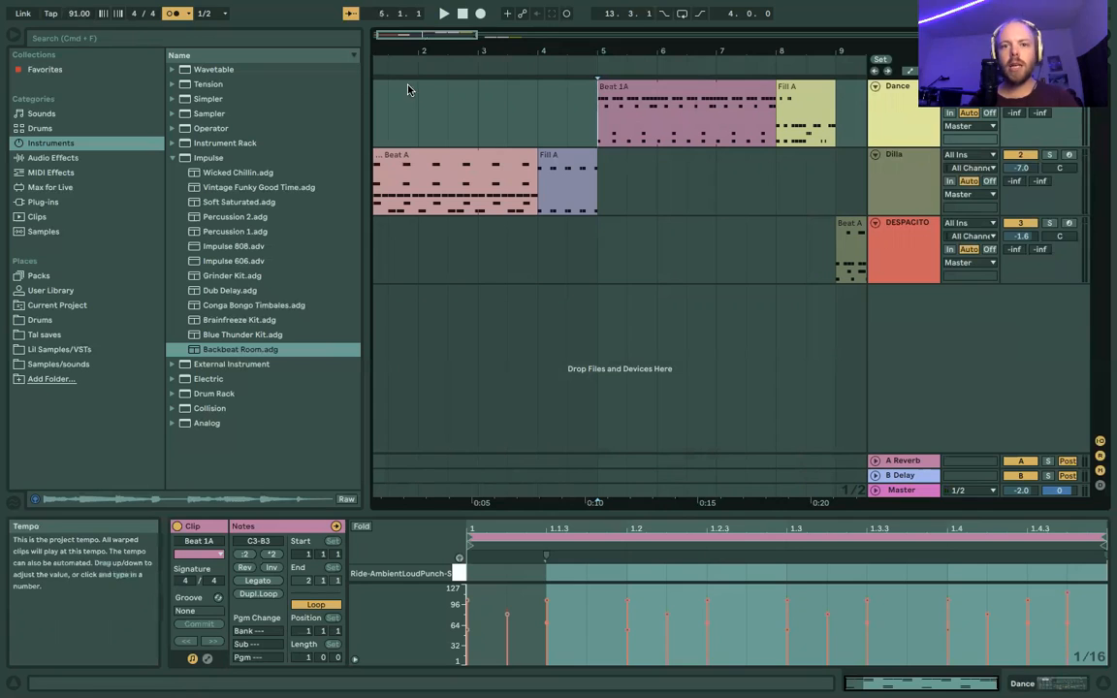
# Set the project tempo to 120 BPM and play Dance's Beat 1A from 5.1.1.
pyautogui.moveTo(80, 13); pyautogui.dragTo(80, 0)
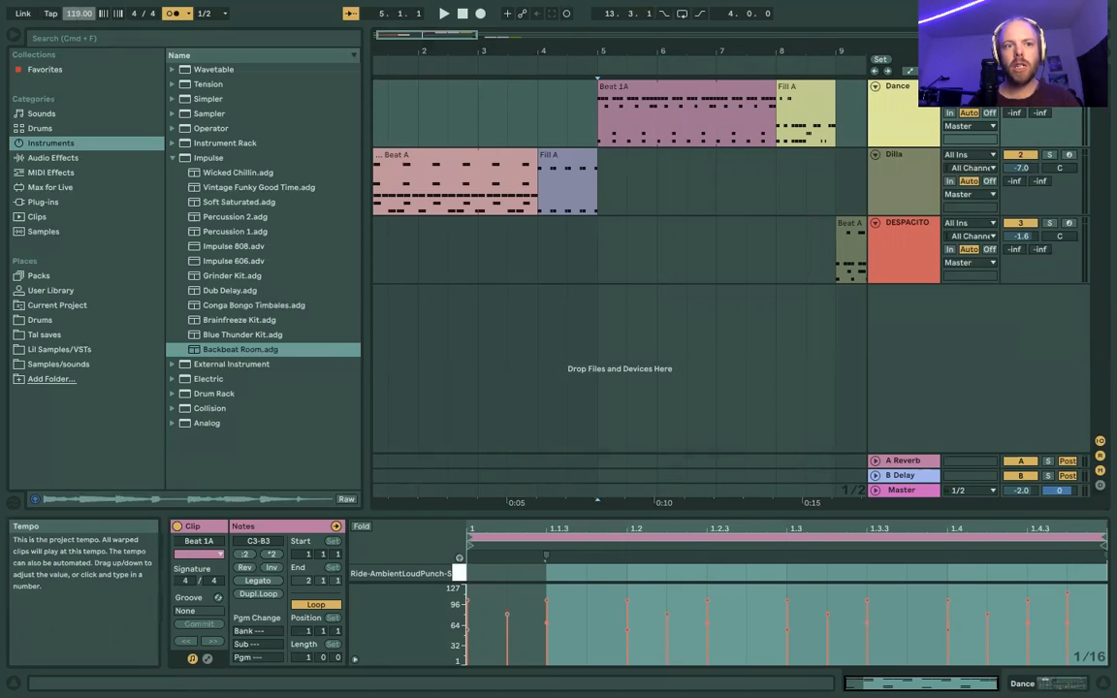
pyautogui.press('space')
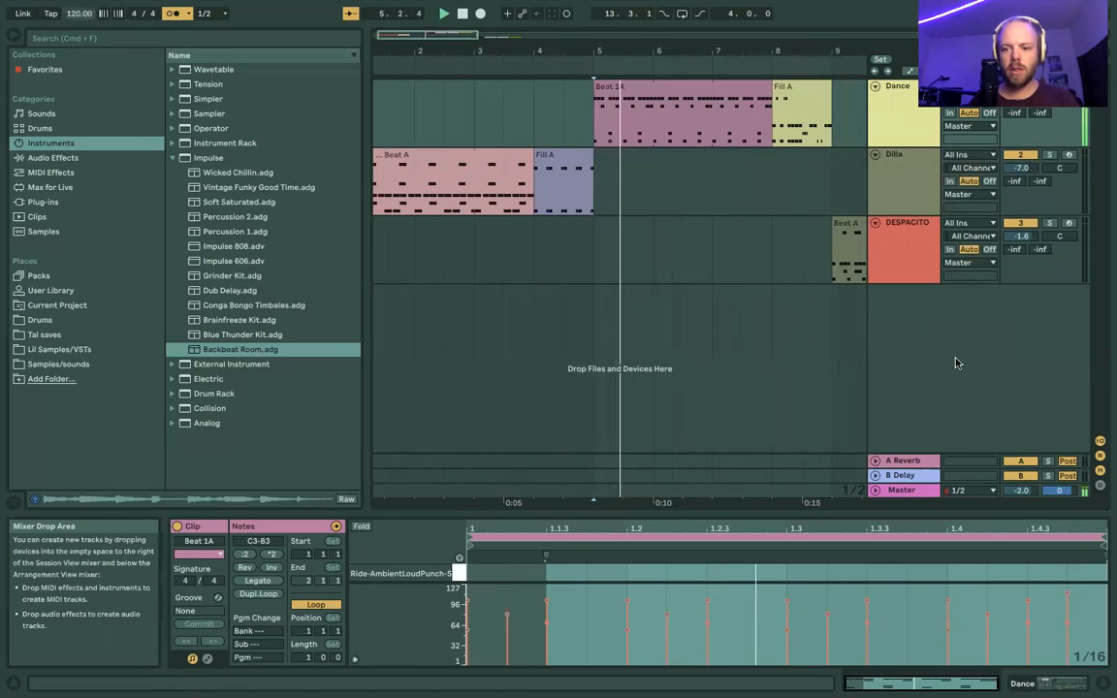
# Unfold the Master track and turn on automation display to show its Song Tempo envelope around bar 5.
pyautogui.click(874, 490)
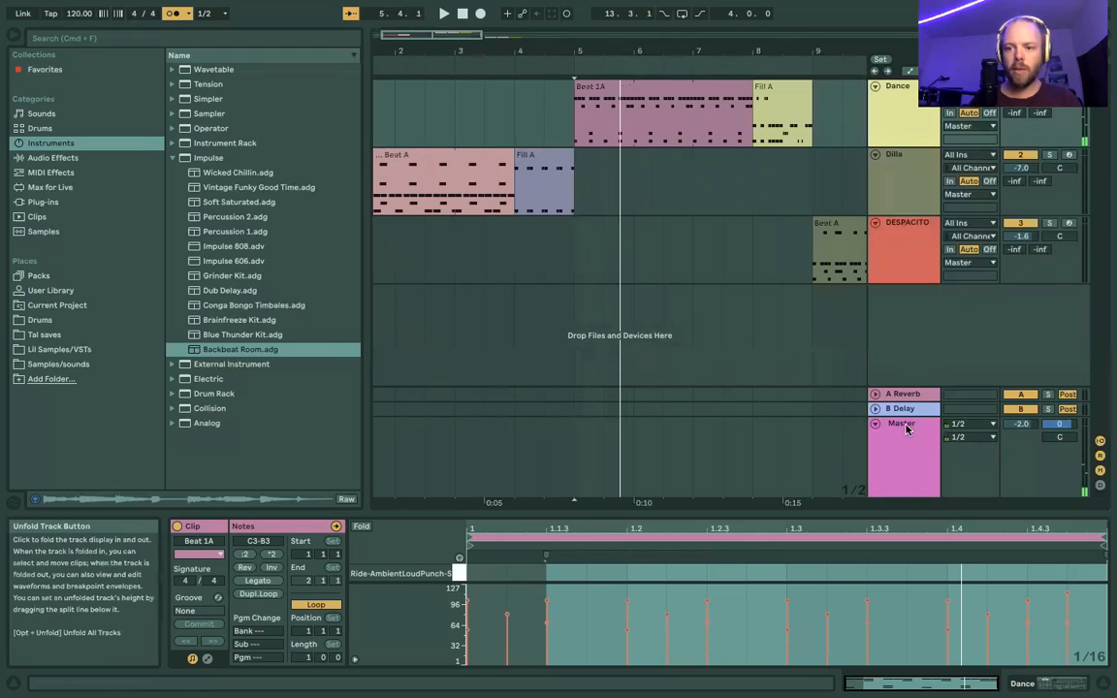
pyautogui.click(909, 71)
pyautogui.hscroll(1, 729, 461)
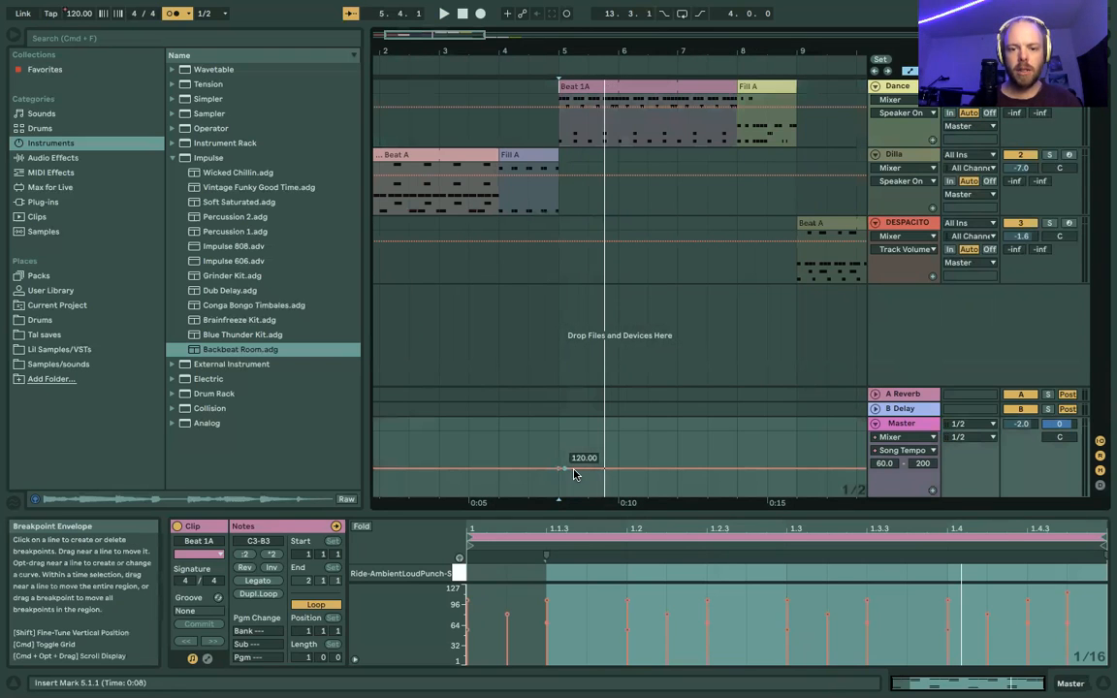
# Make the Master track's Song Tempo envelope step from 92 to 120 BPM at 5.1.1 and play the change from 3.3.1.
pyautogui.moveTo(550, 472); pyautogui.dragTo(559, 483)
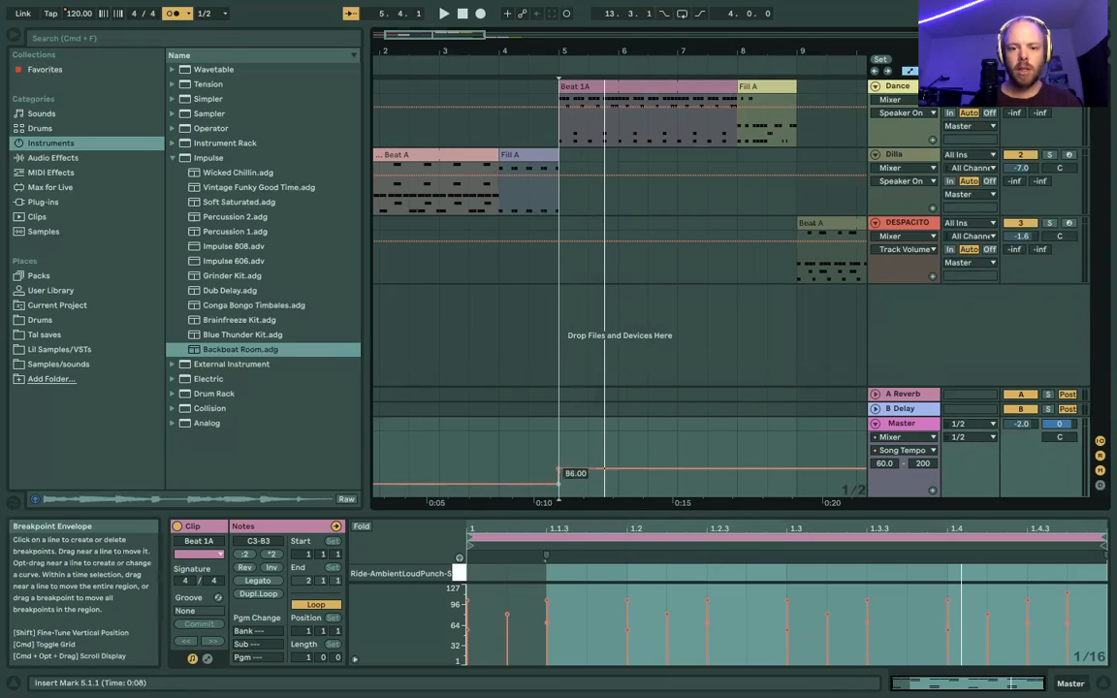
pyautogui.moveTo(558, 486); pyautogui.dragTo(558, 469)
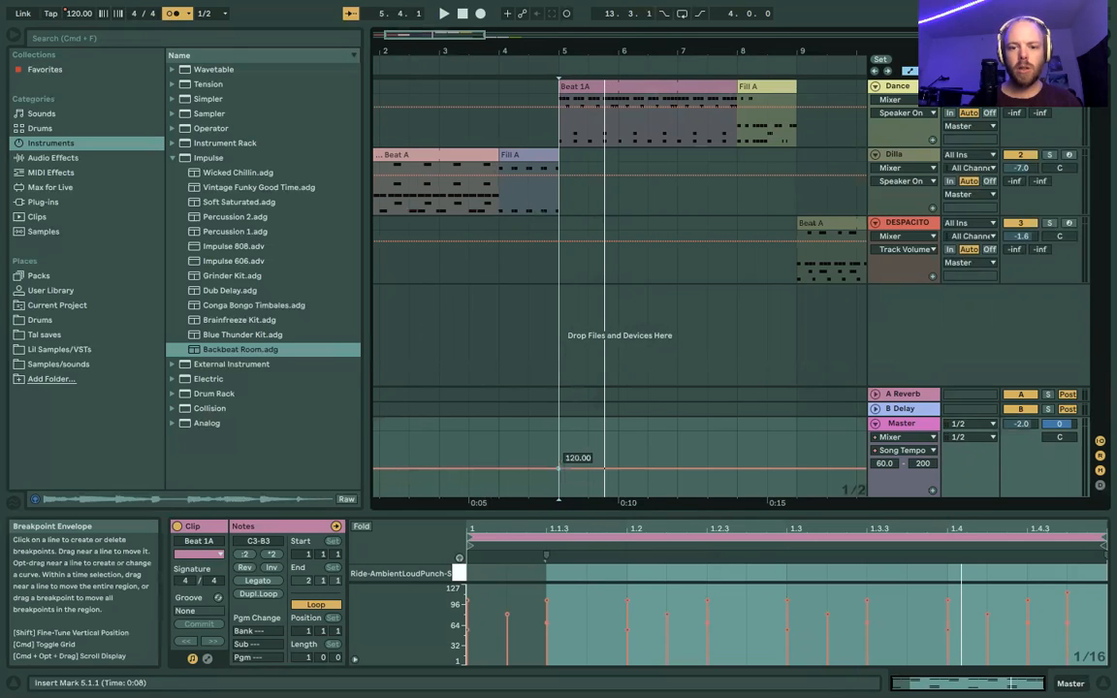
pyautogui.moveTo(544, 469)
pyautogui.mouseDown()
pyautogui.moveTo(490, 471)
pyautogui.moveTo(559, 471)
pyautogui.moveTo(558, 487)
pyautogui.mouseUp()
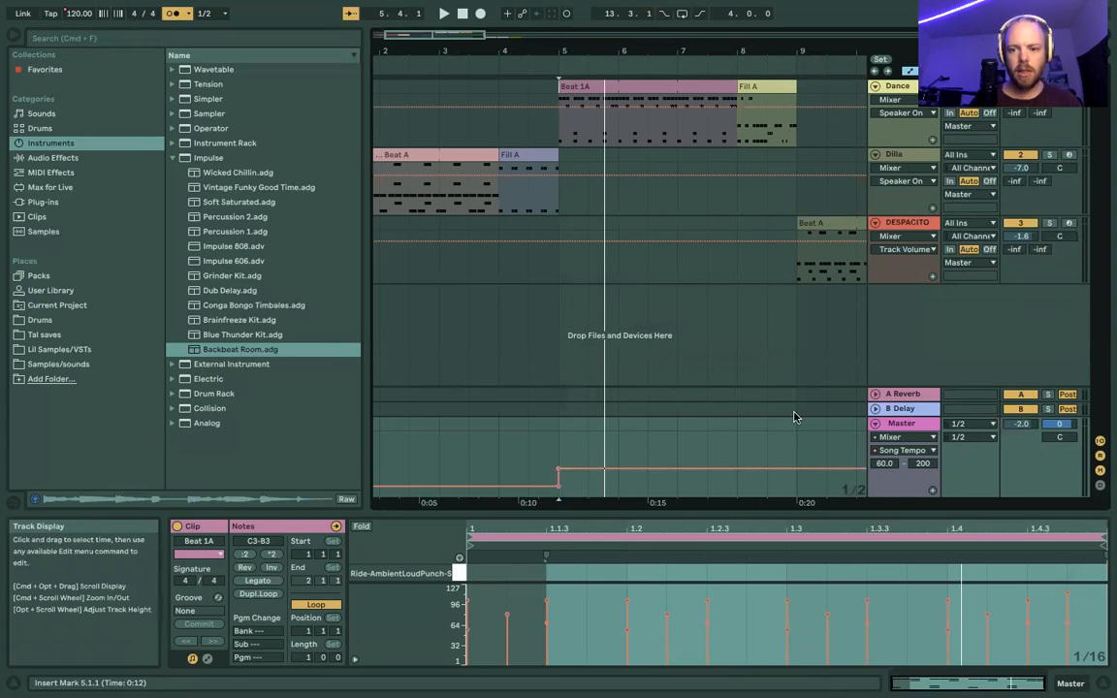
pyautogui.moveTo(892, 414); pyautogui.dragTo(891, 264)
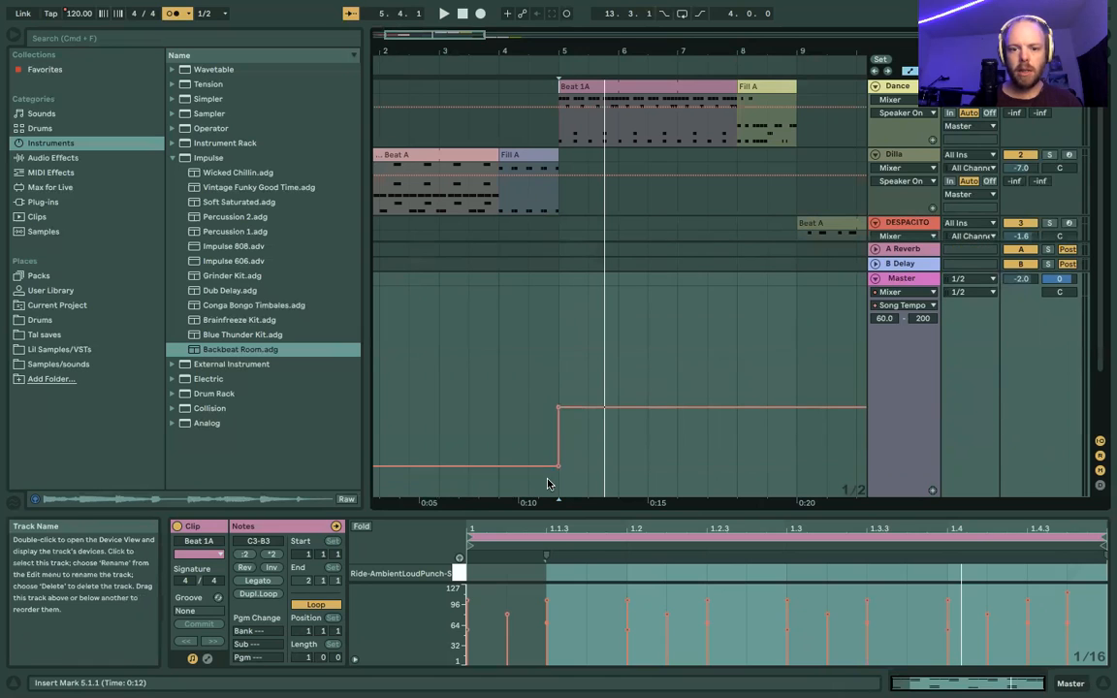
pyautogui.moveTo(542, 465); pyautogui.dragTo(542, 448)
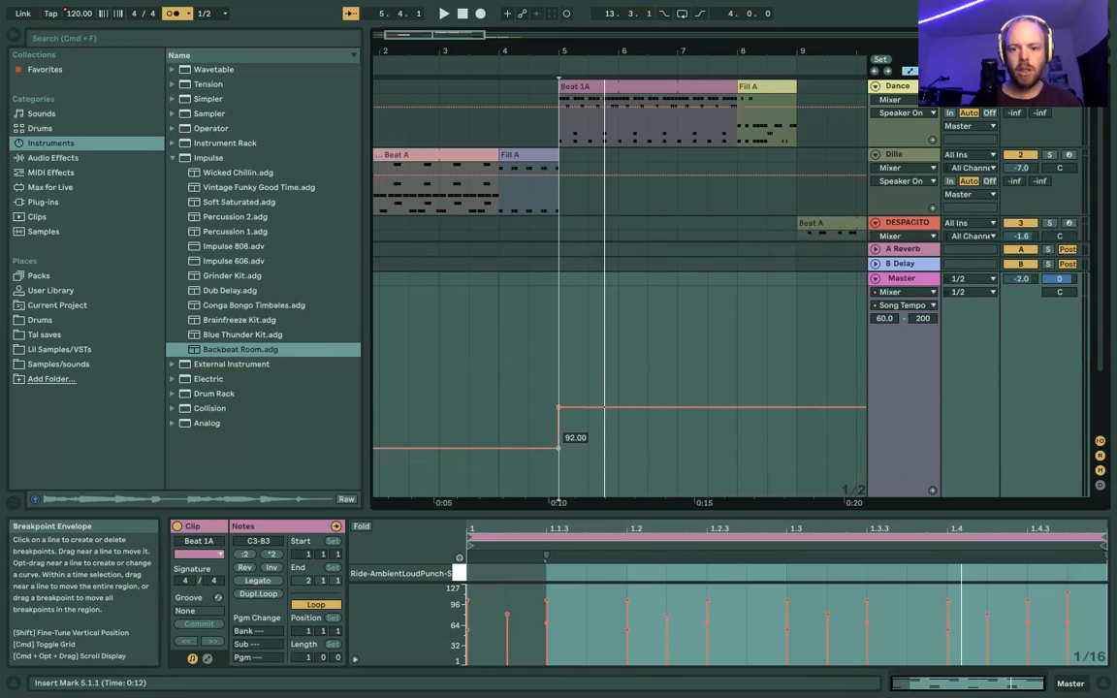
pyautogui.click(467, 418)
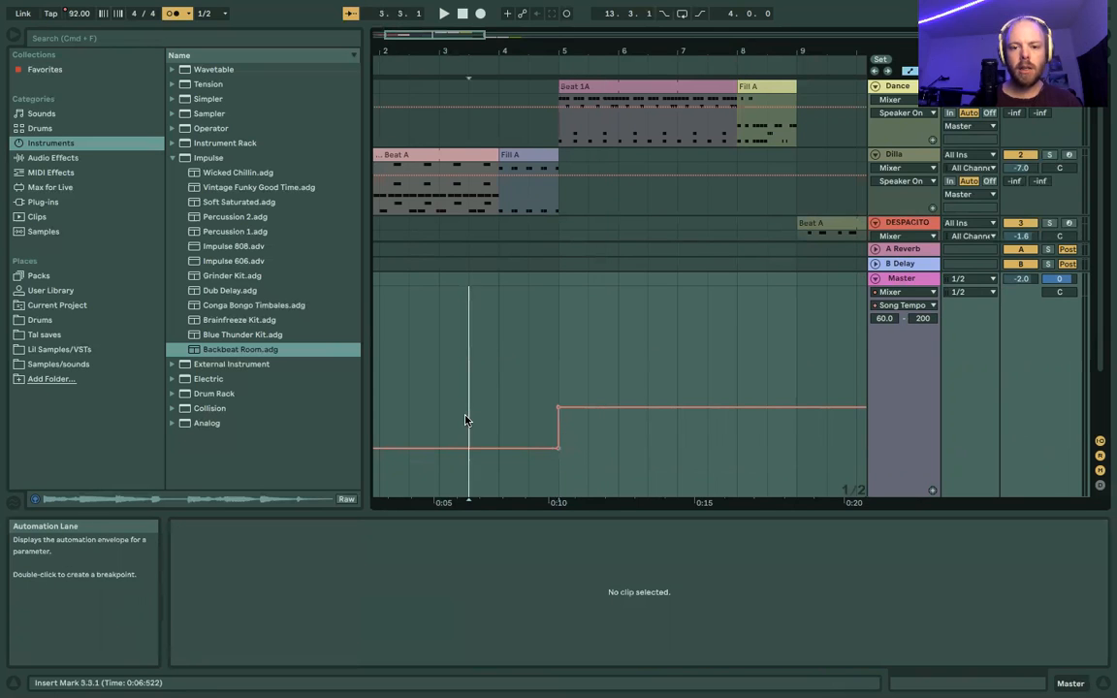
pyautogui.press('space')
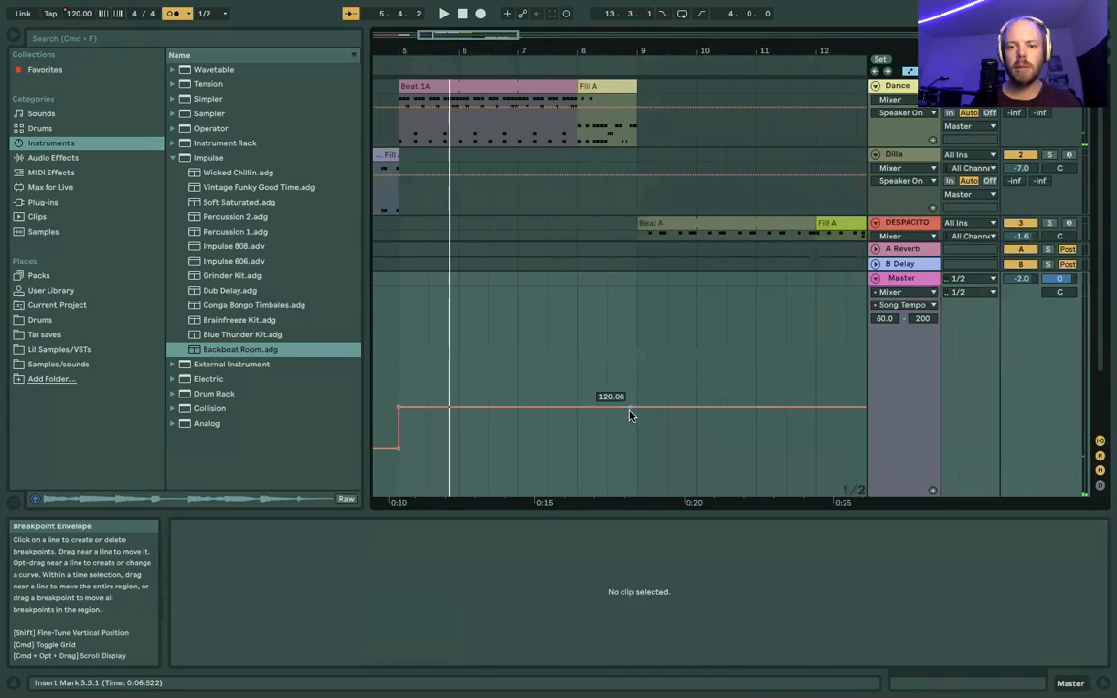
# Drop the Song Tempo envelope to about 94 BPM at 9.1.1, where DESPACITO's Beat A starts, and select its range from 1.1.1 to 5.1.1.
pyautogui.moveTo(661, 408); pyautogui.dragTo(636, 446)
pyautogui.hscroll(-3, 539, 444)
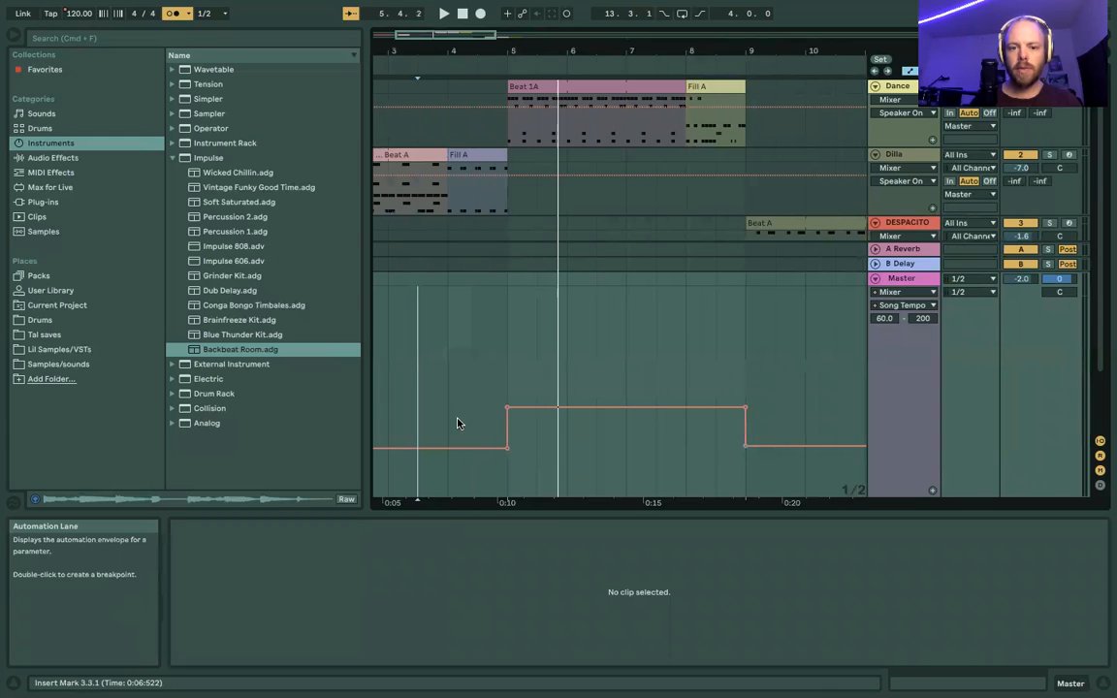
pyautogui.click(543, 447)
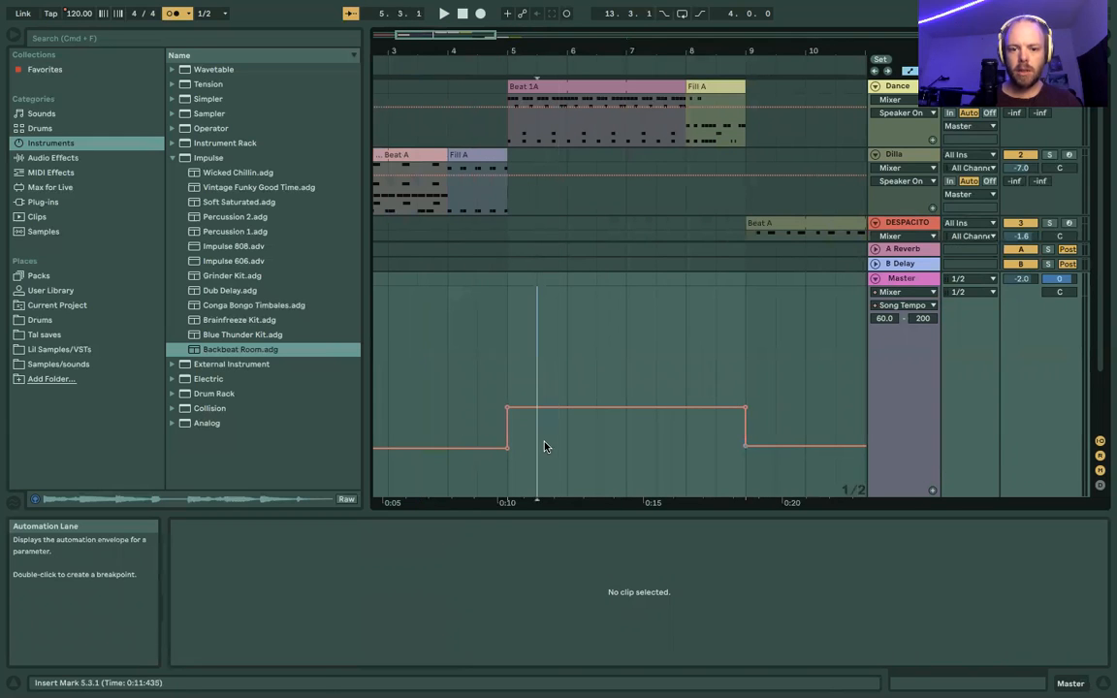
pyautogui.moveTo(544, 447); pyautogui.dragTo(461, 431)
pyautogui.click(554, 453)
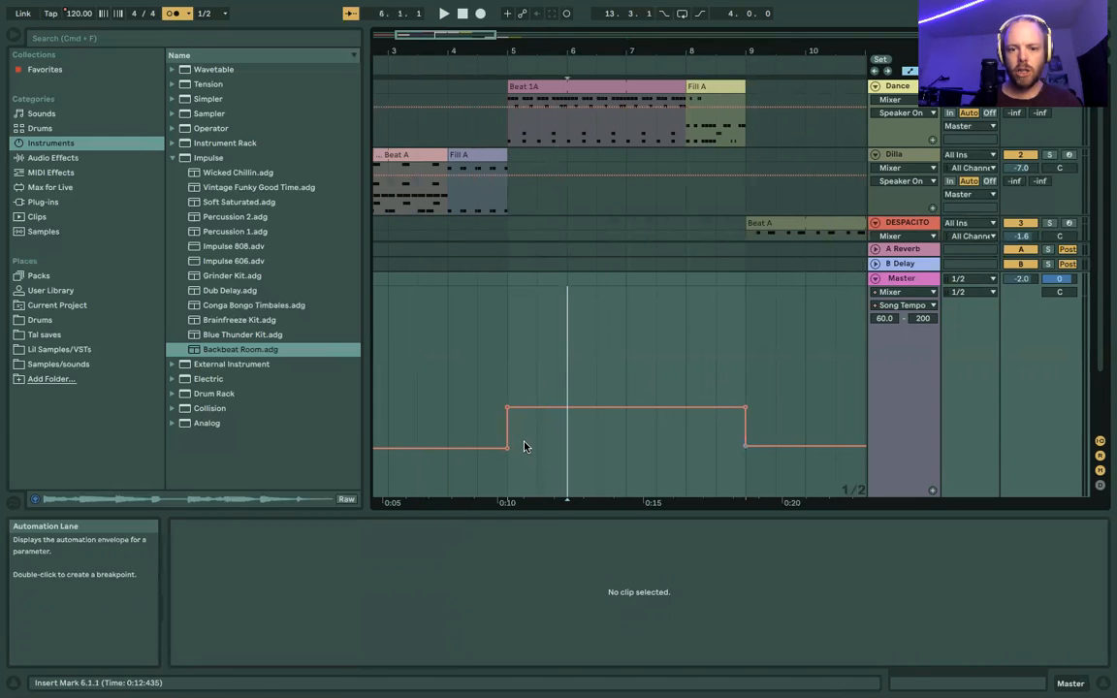
pyautogui.hscroll(-3, 378, 427)
pyautogui.moveTo(378, 427); pyautogui.dragTo(599, 431)
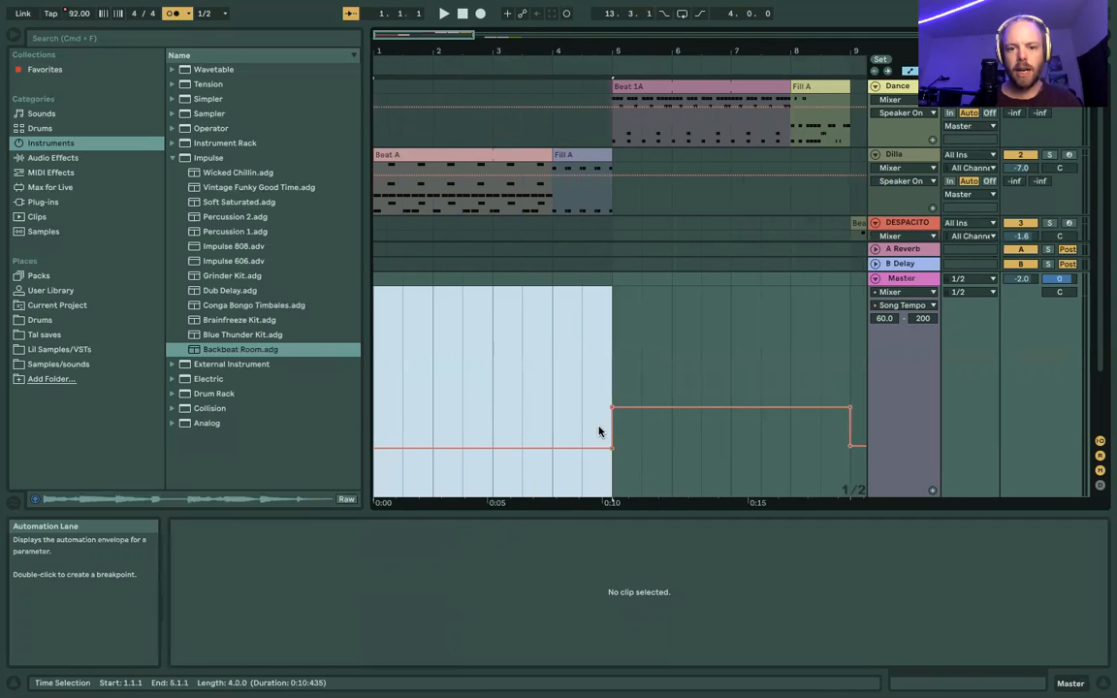
# Set the Song Tempo to 92 BPM from 9.1.1 onward and play the DESPACITO section.
pyautogui.hscroll(5, 599, 432)
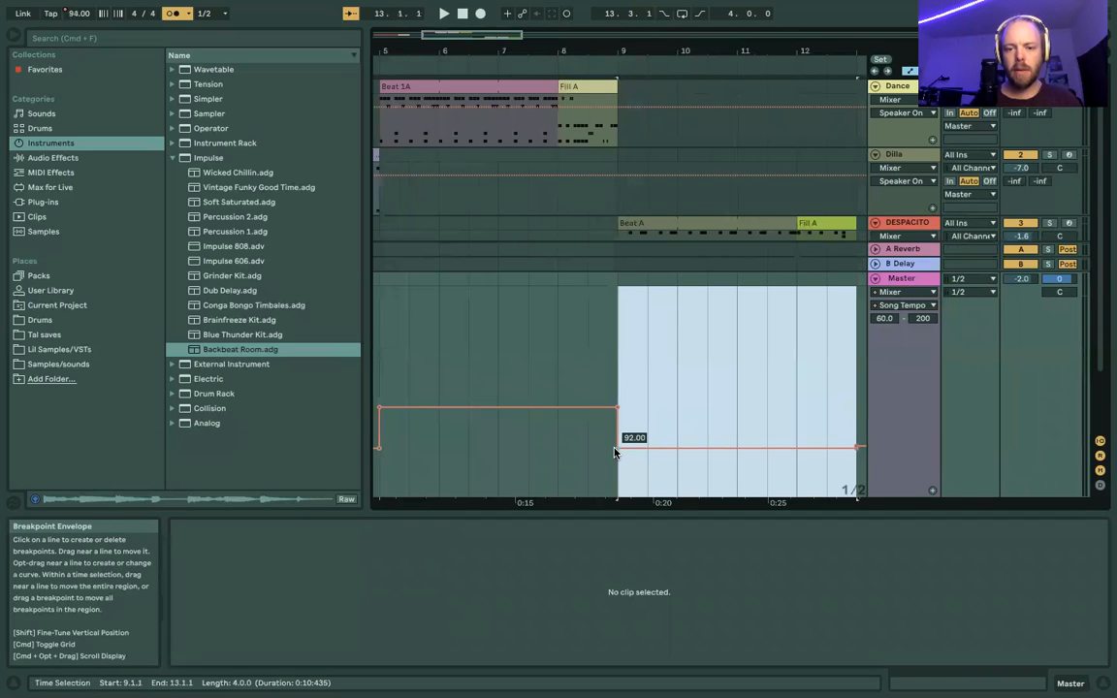
pyautogui.hscroll(-4, 614, 453)
pyautogui.hscroll(5, 613, 453)
pyautogui.press('space')
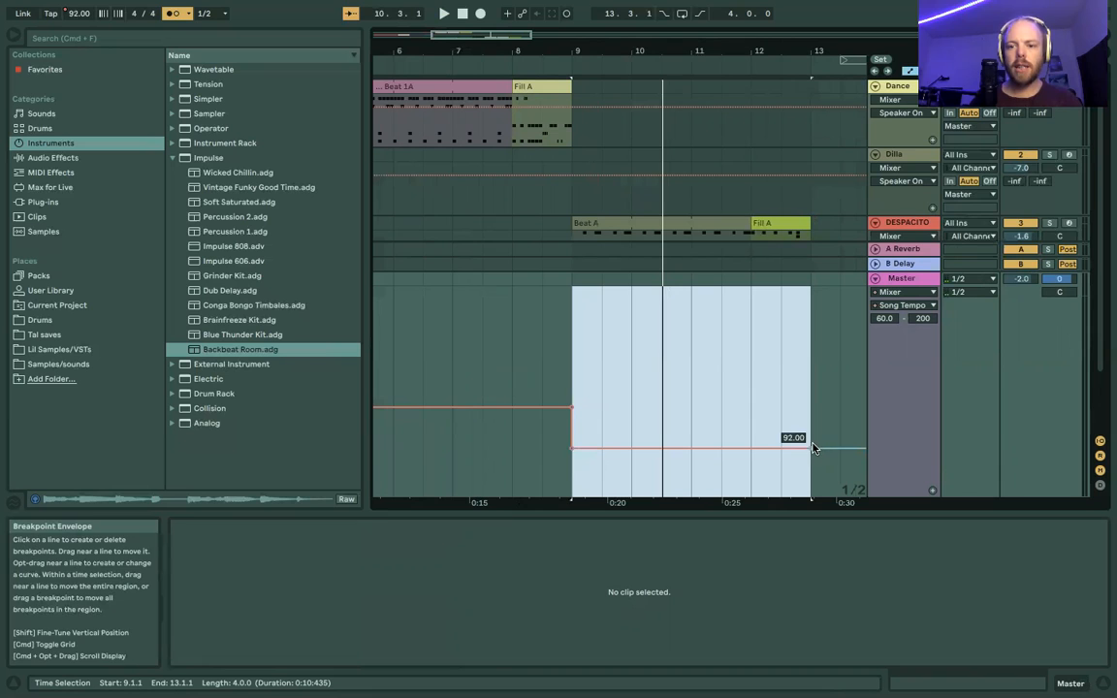
# Delete the Song Tempo automation across the range from 3.3.1 to 11.1.1.
pyautogui.hscroll(-10, 761, 334)
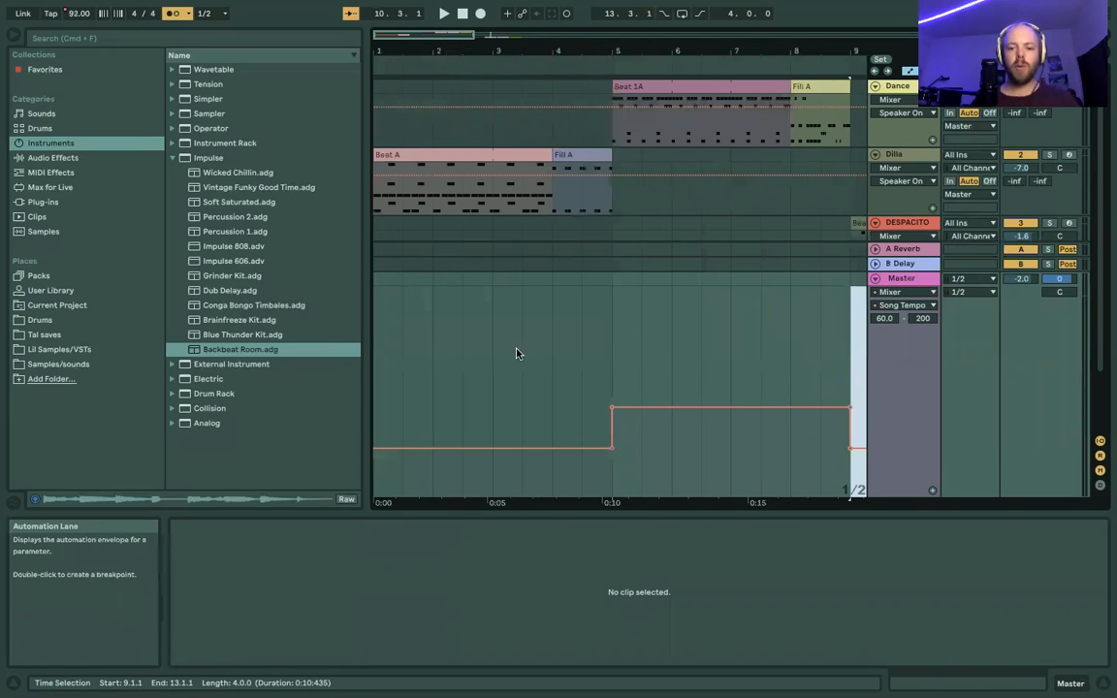
pyautogui.moveTo(515, 351); pyautogui.dragTo(732, 392)
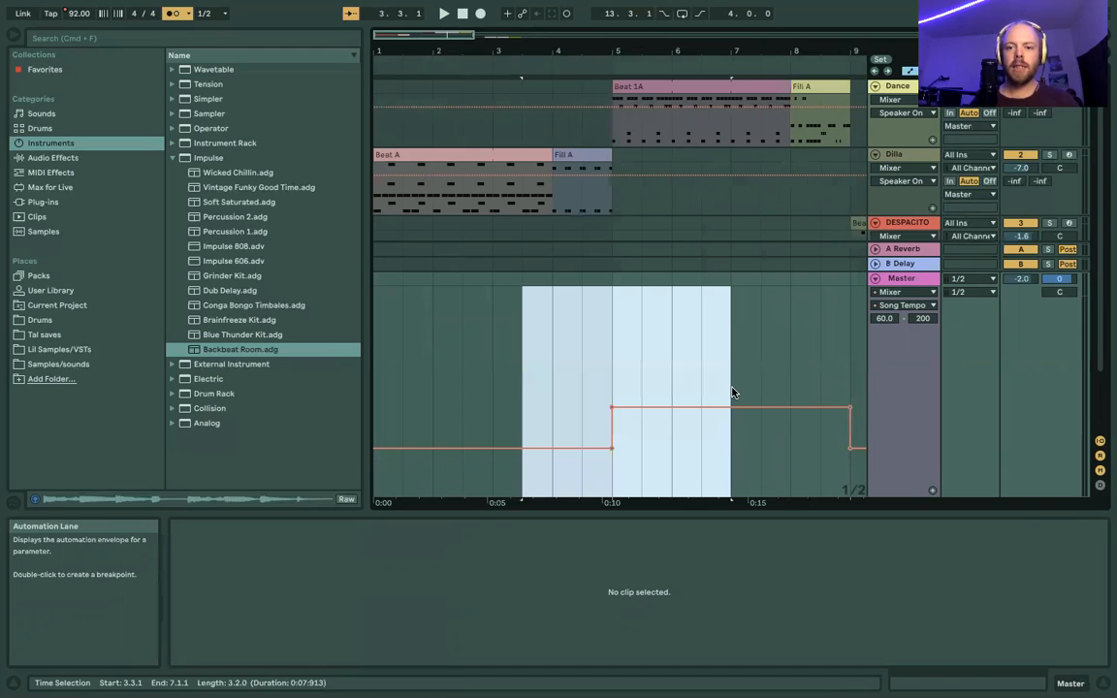
pyautogui.hscroll(5, 734, 392)
pyautogui.keyDown('shift'); pyautogui.click(794, 387); pyautogui.keyUp('shift')
pyautogui.press('Delete')
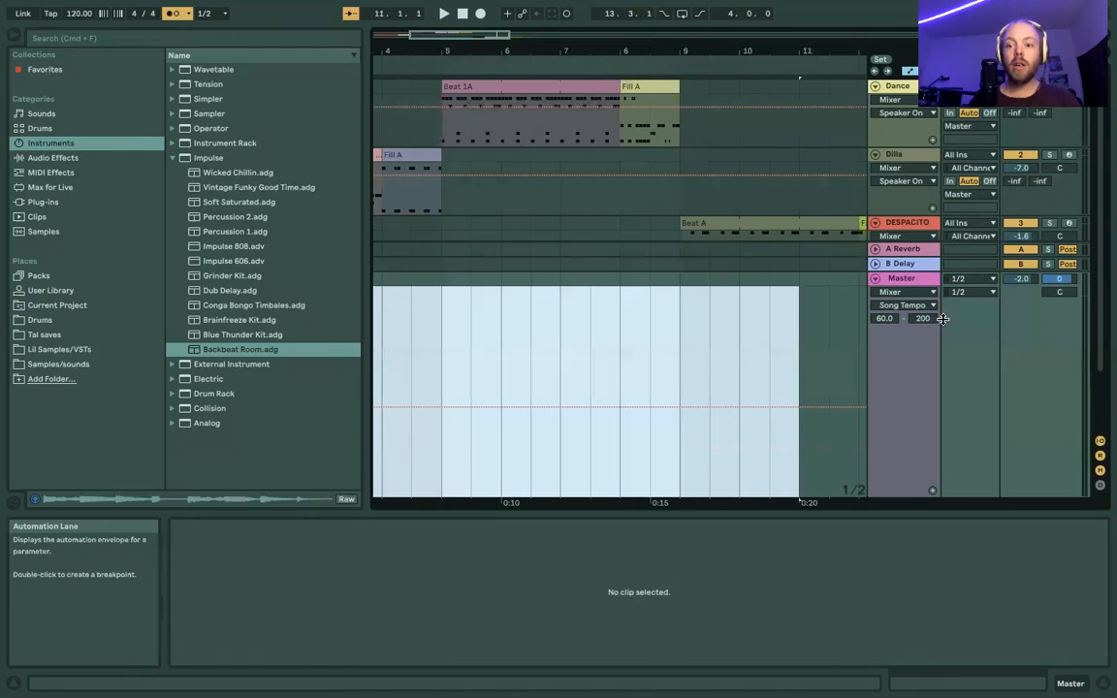
# Hide the automation display and switch to the Session View.
pyautogui.click(907, 72)
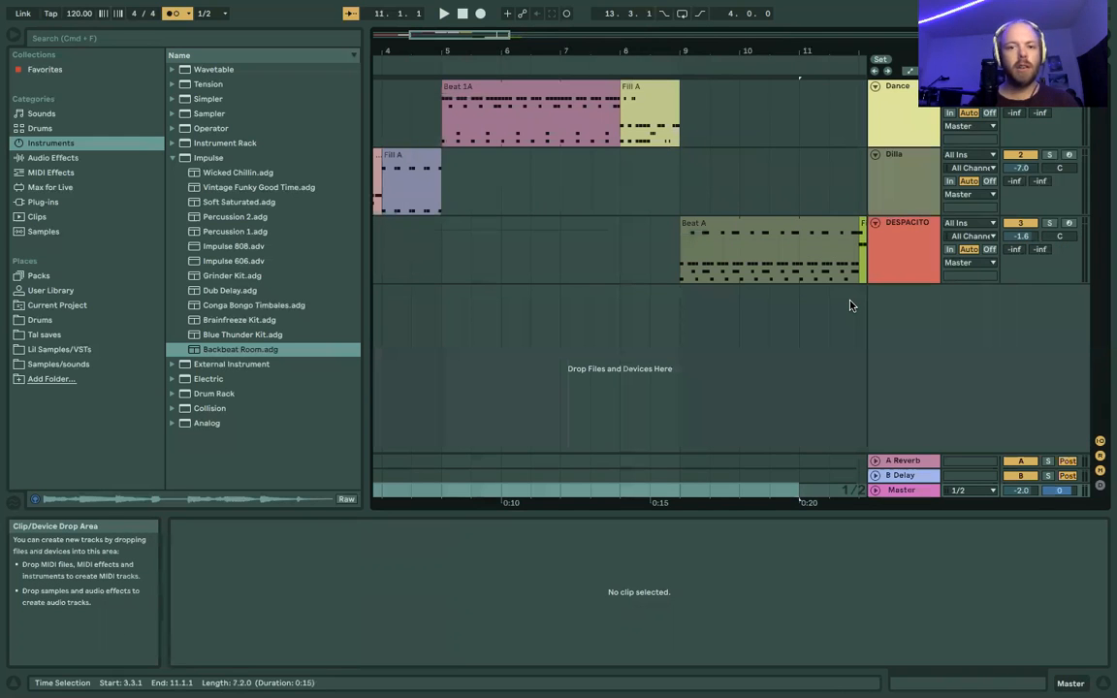
pyautogui.hscroll(-5, 850, 305)
pyautogui.press('Tab')
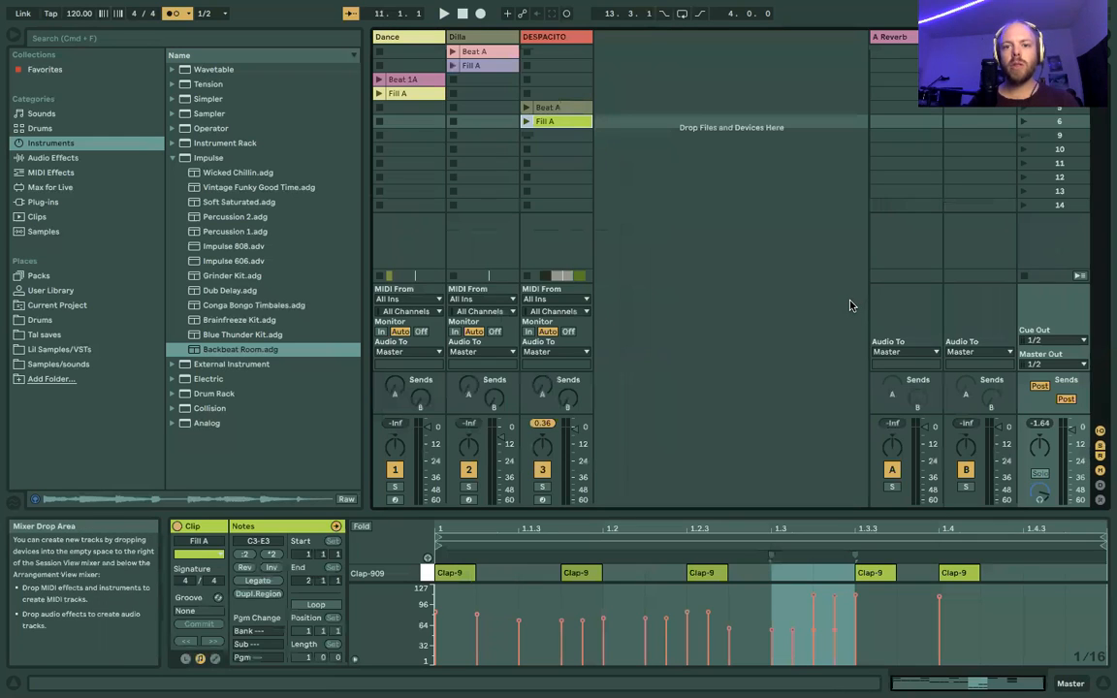
pyautogui.press('Tab')
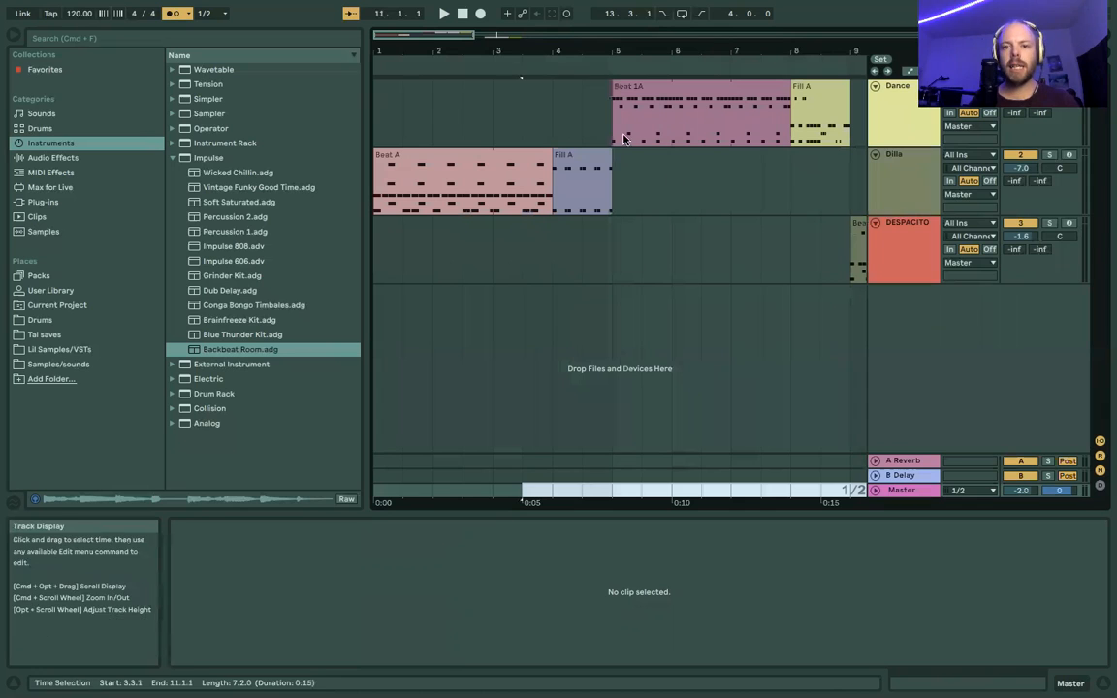
pyautogui.press('Tab')
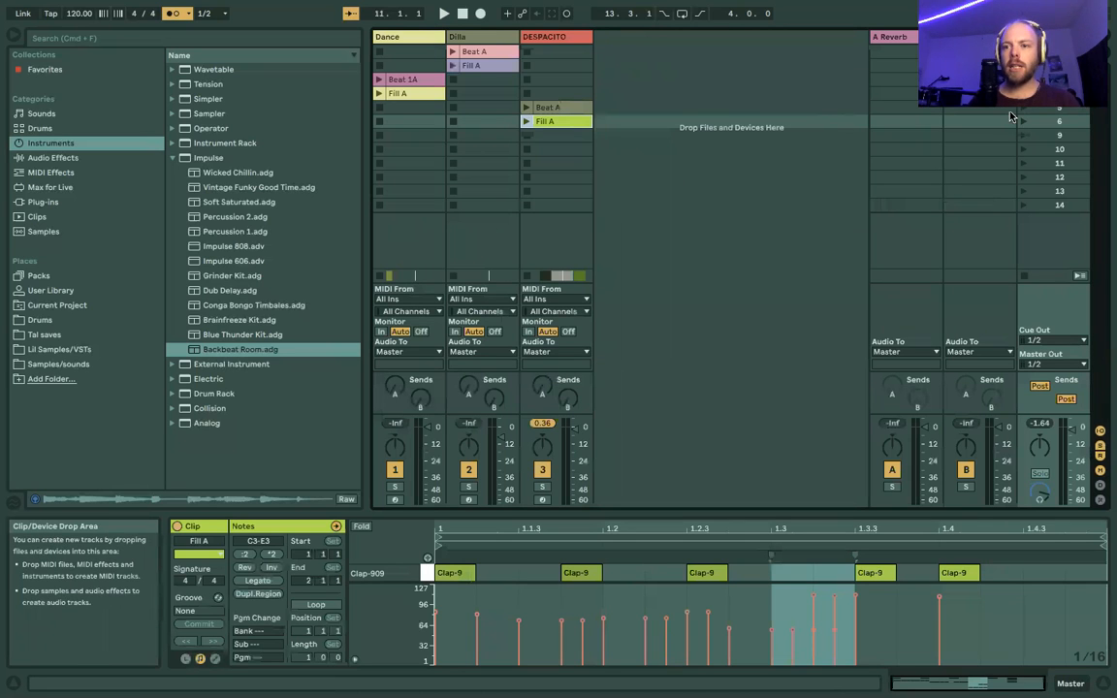
# Give the third scene, which holds Dance's Beat 1A, its own launch tempo.
pyautogui.click(1056, 80)
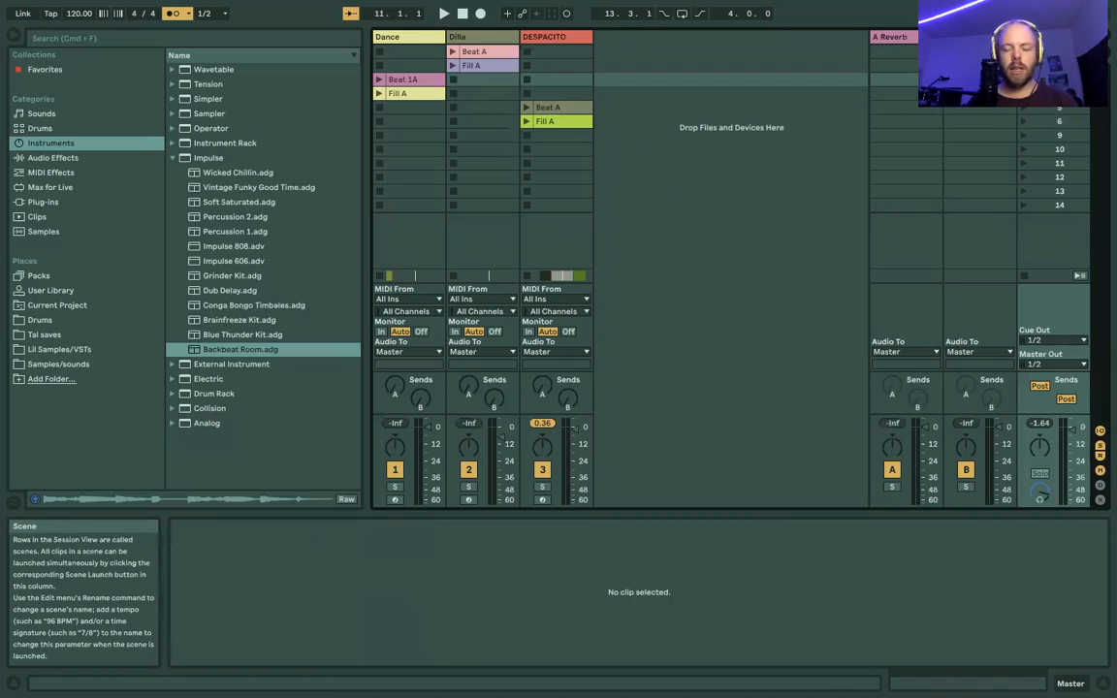
pyautogui.rightClick(1043, 81)
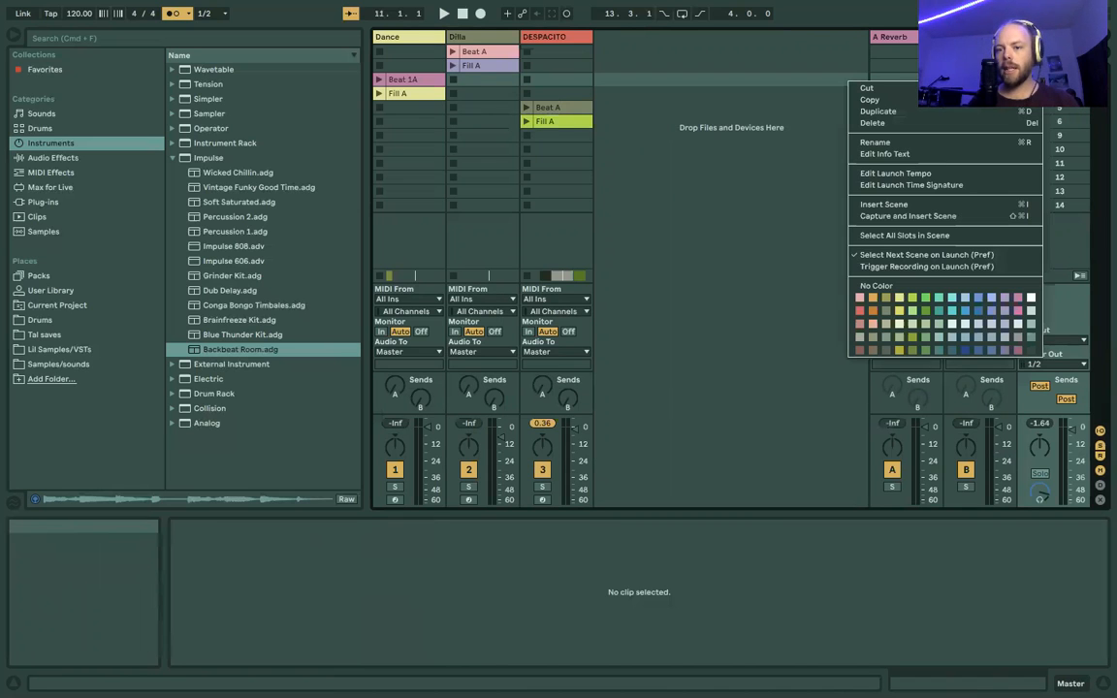
pyautogui.press('Escape')
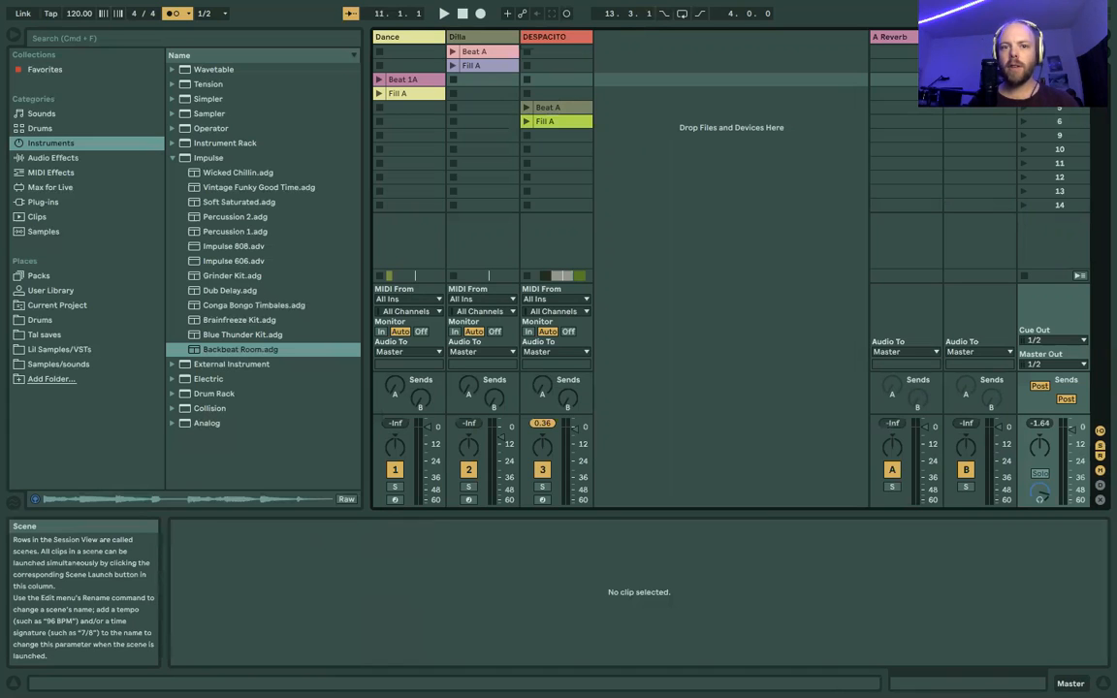
pyautogui.rightClick(1045, 79)
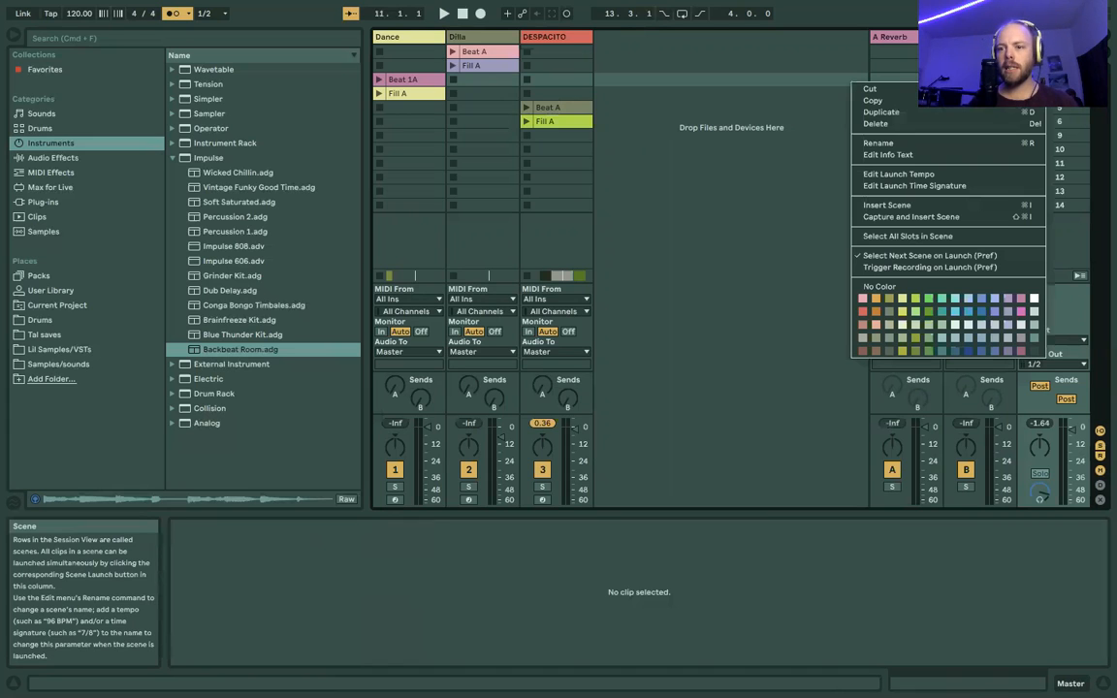
pyautogui.click(984, 176)
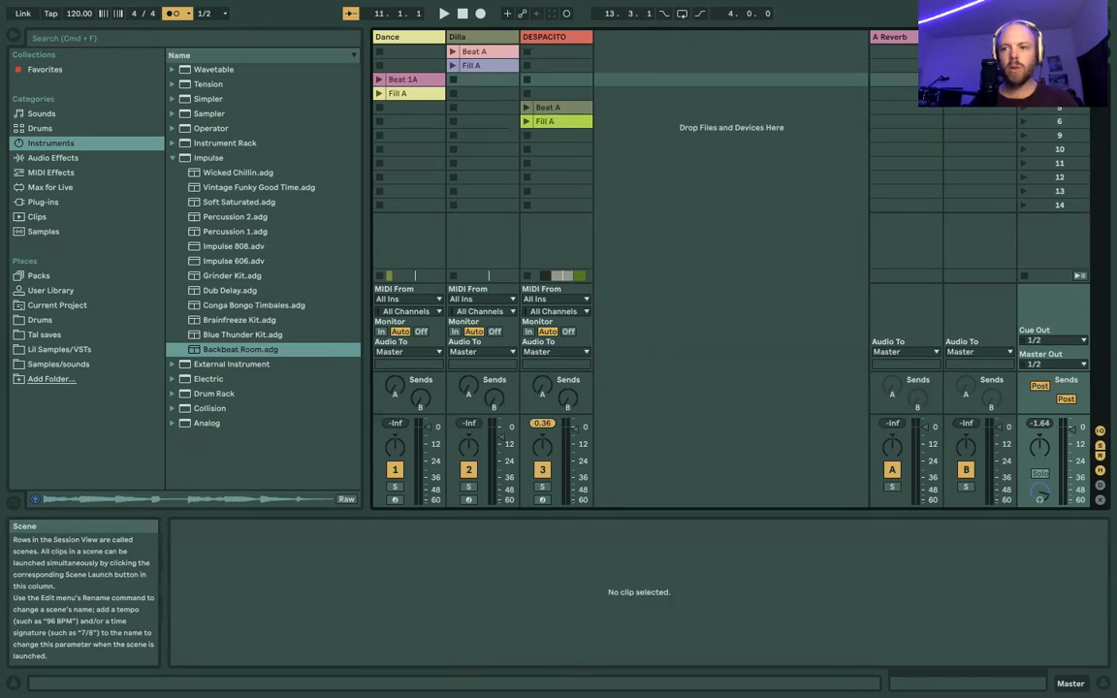
# Launch the first scene to hear Dilla's Beat A, stop playback and give that scene its own launch tempo.
pyautogui.click(1059, 51)
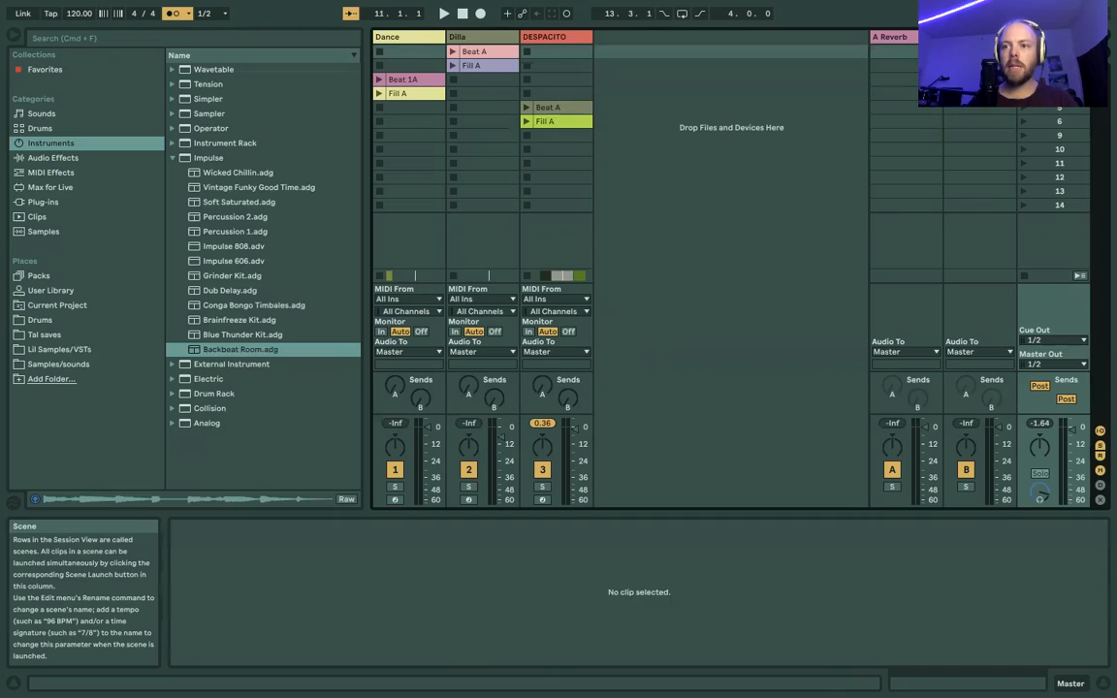
pyautogui.click(1024, 52)
pyautogui.press('space')
pyautogui.press('space')
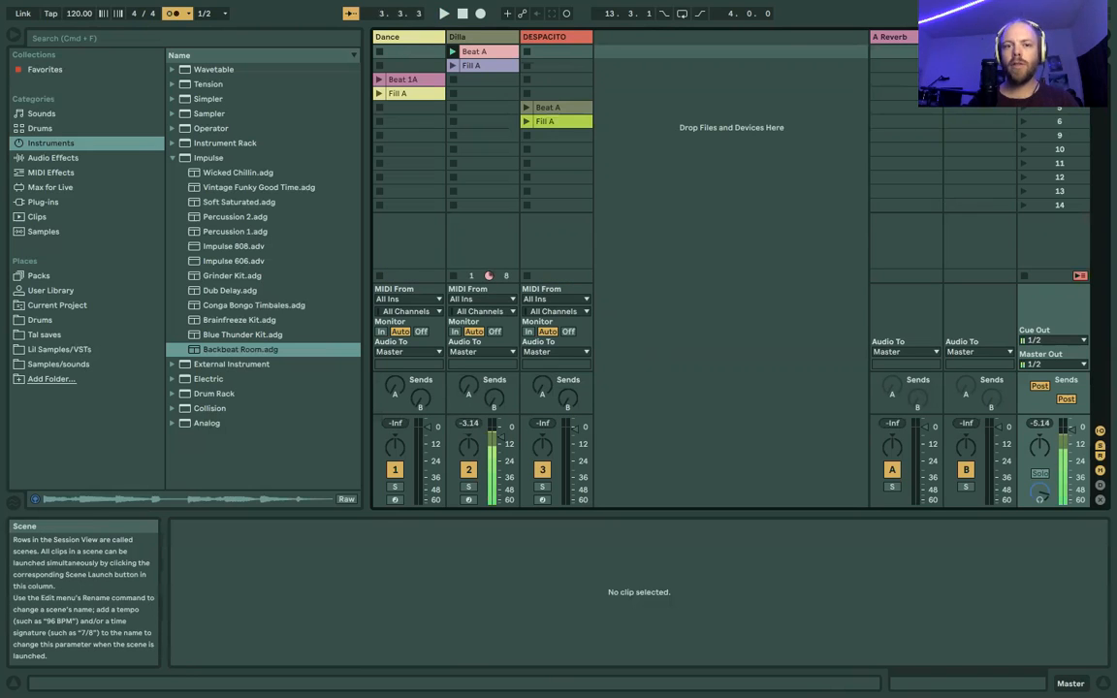
pyautogui.rightClick(1024, 51)
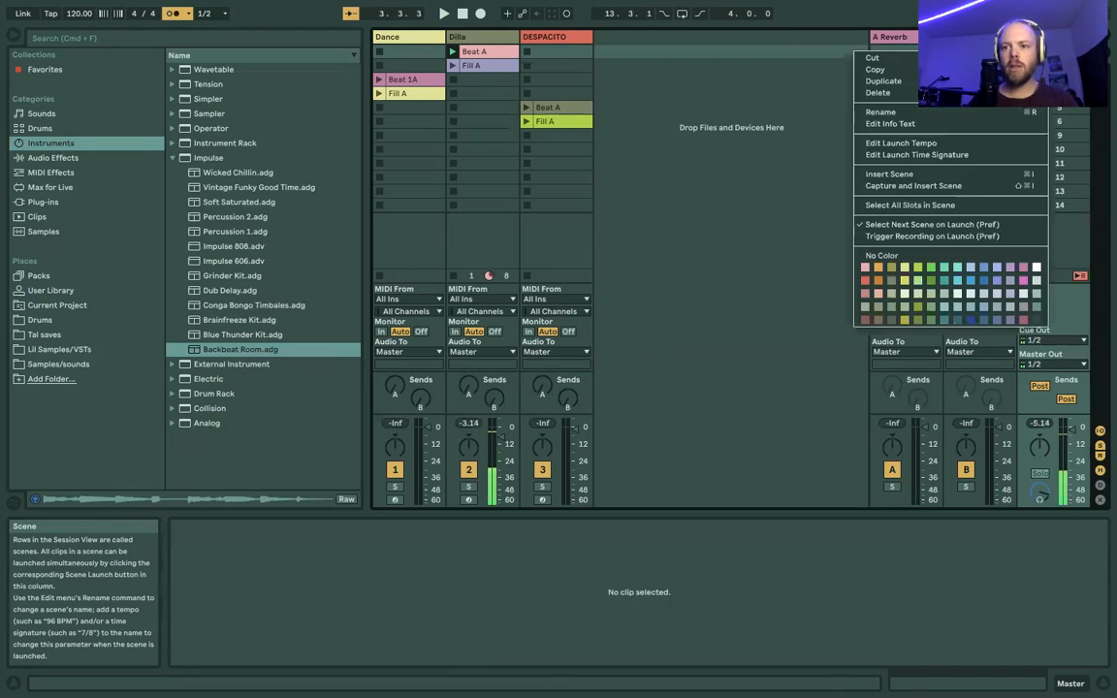
pyautogui.click(999, 144)
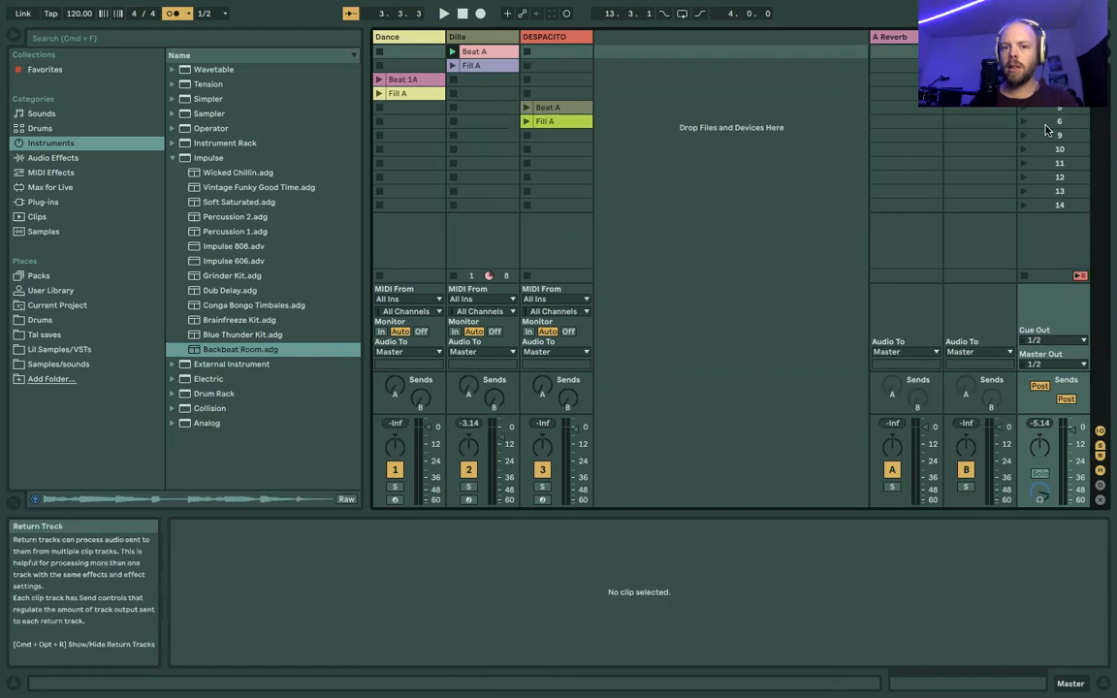
# Audition the Dance and DESPACITO beats and set the launch tempo of scene 5, DESPACITO's Beat A, to 92 BPM.
pyautogui.click(1037, 118)
pyautogui.click(1039, 107)
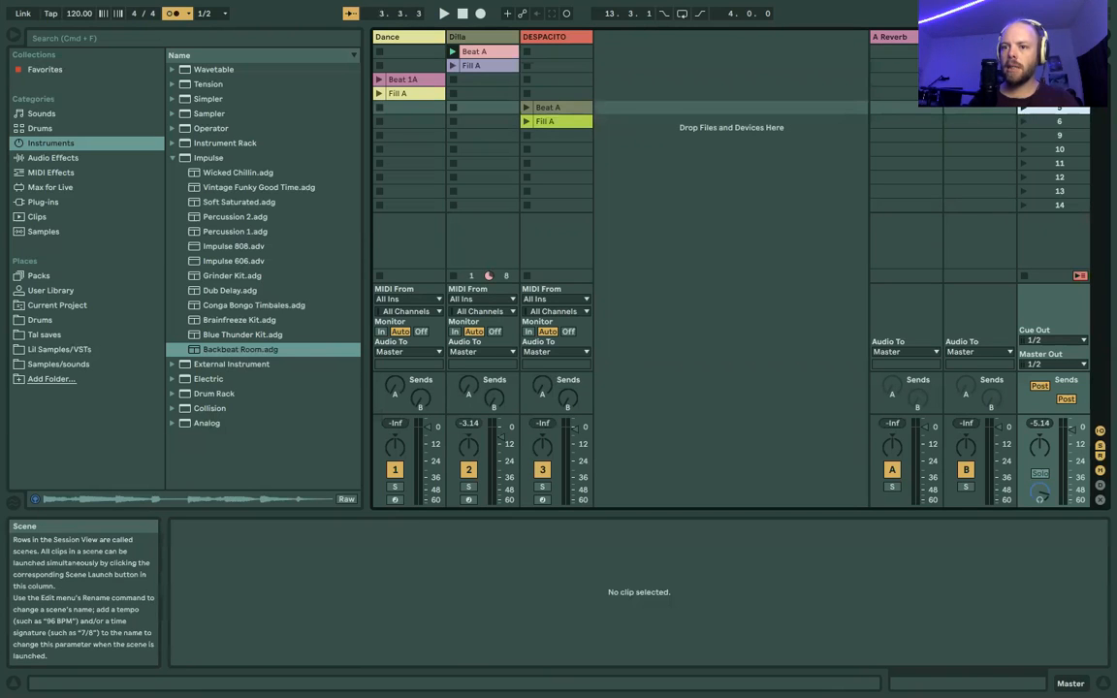
pyautogui.press('space')
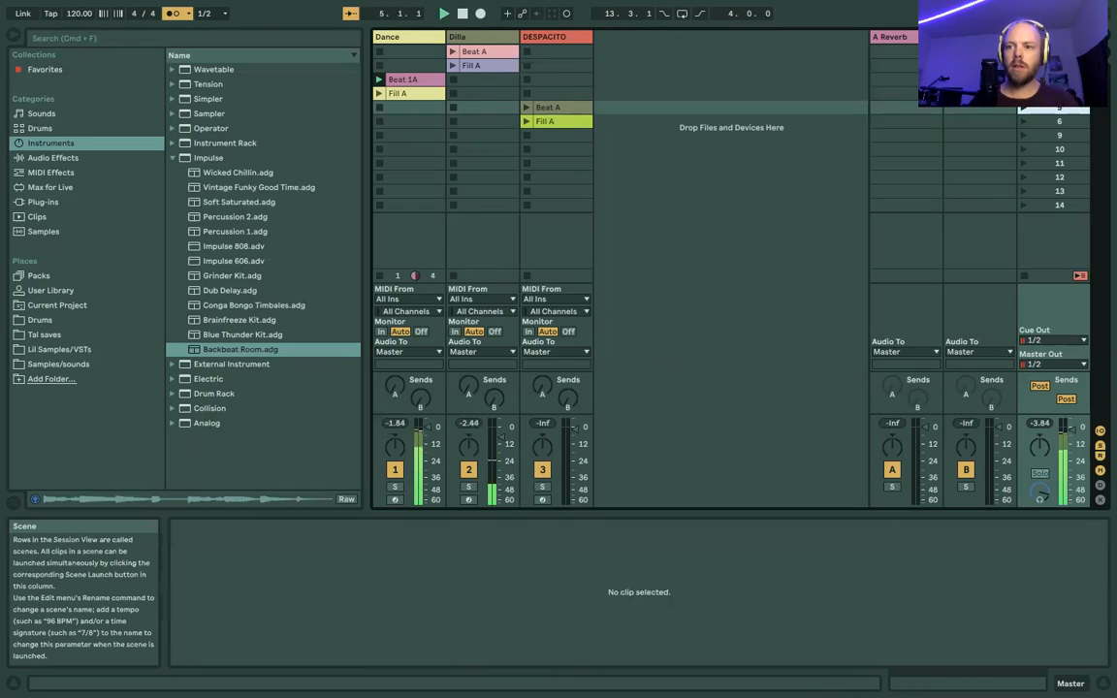
pyautogui.rightClick(1045, 113)
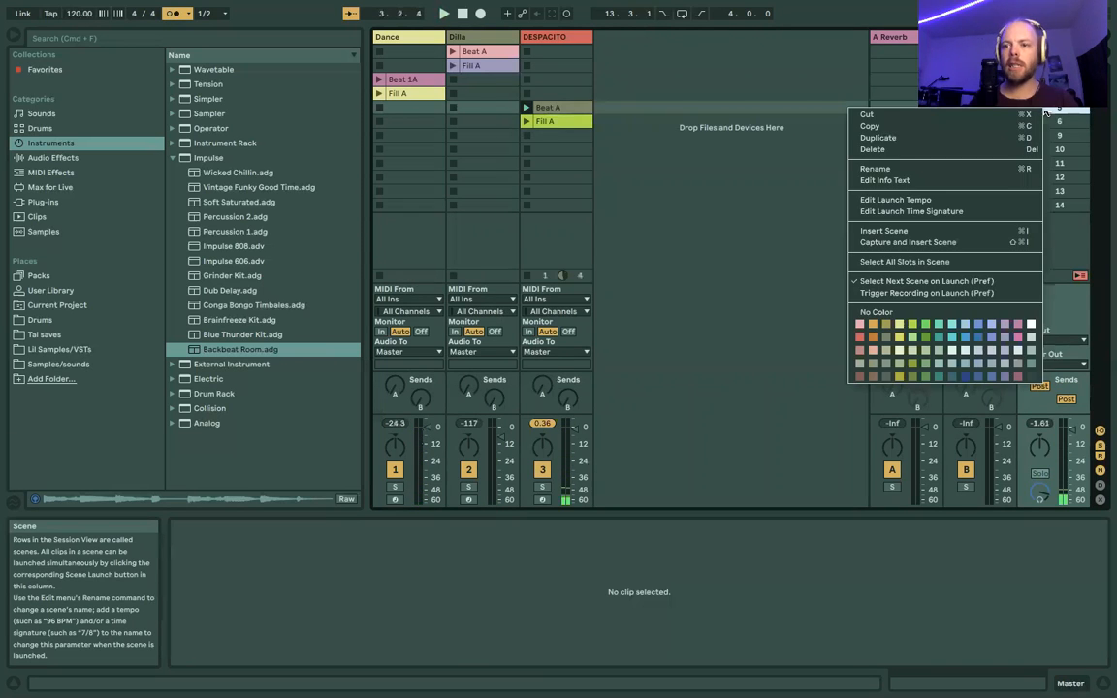
pyautogui.click(987, 200)
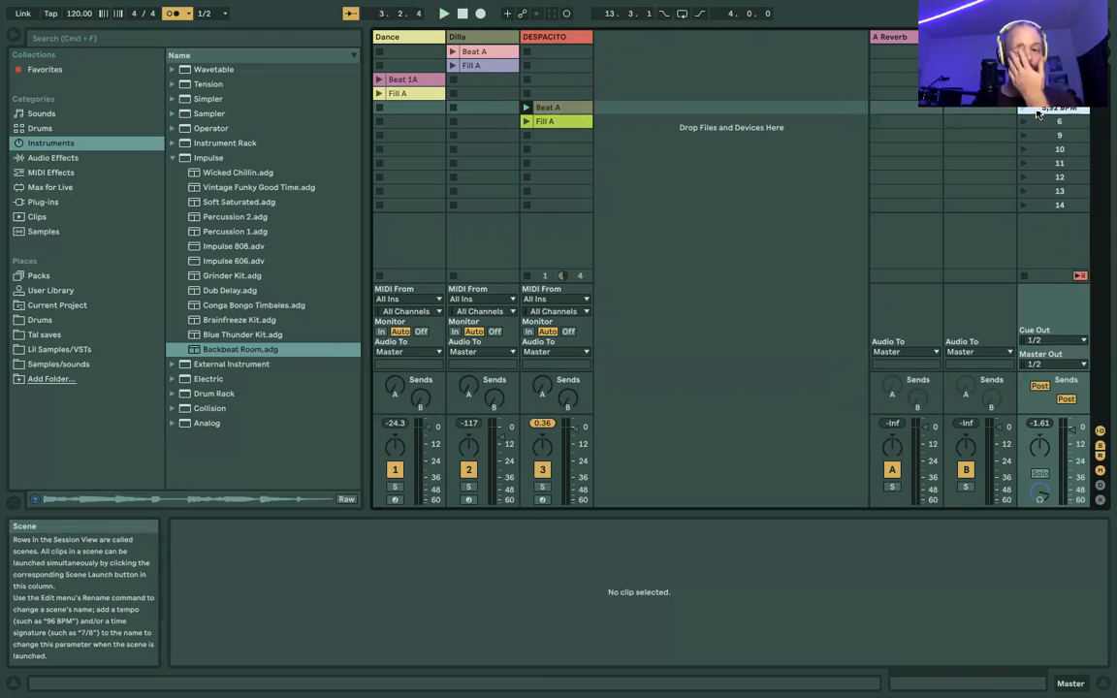
# Switch to the Arrangement View with the recorded Dance, Dilla and DESPACITO clips.
pyautogui.press('Tab')
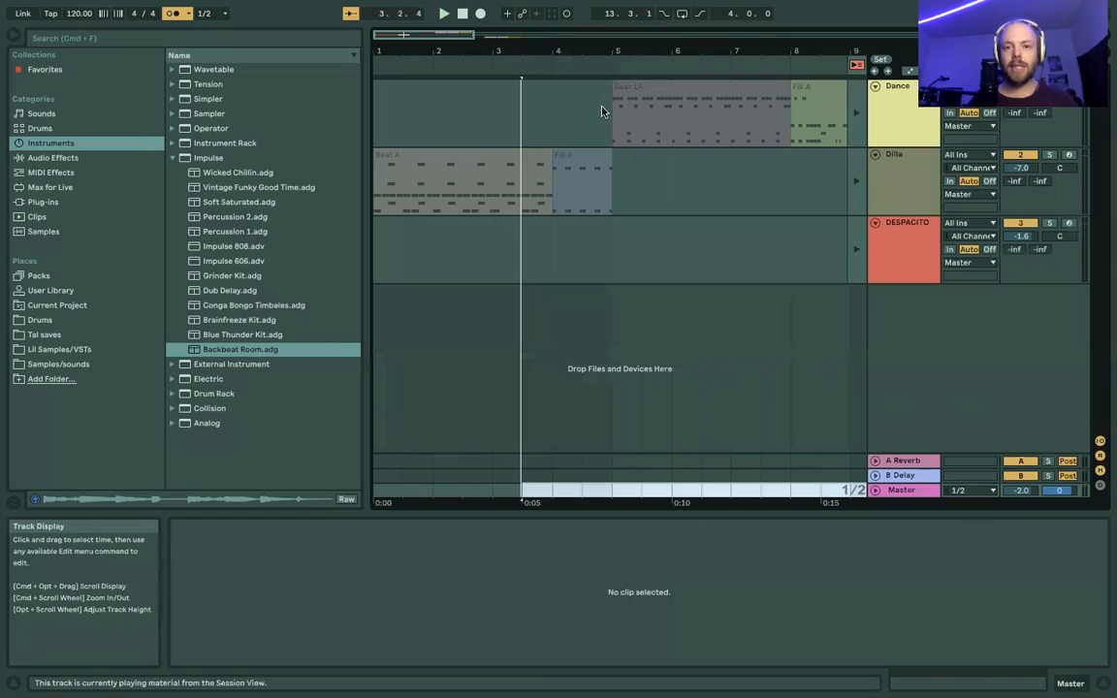
pyautogui.moveTo(650, 50); pyautogui.dragTo(447, 48)
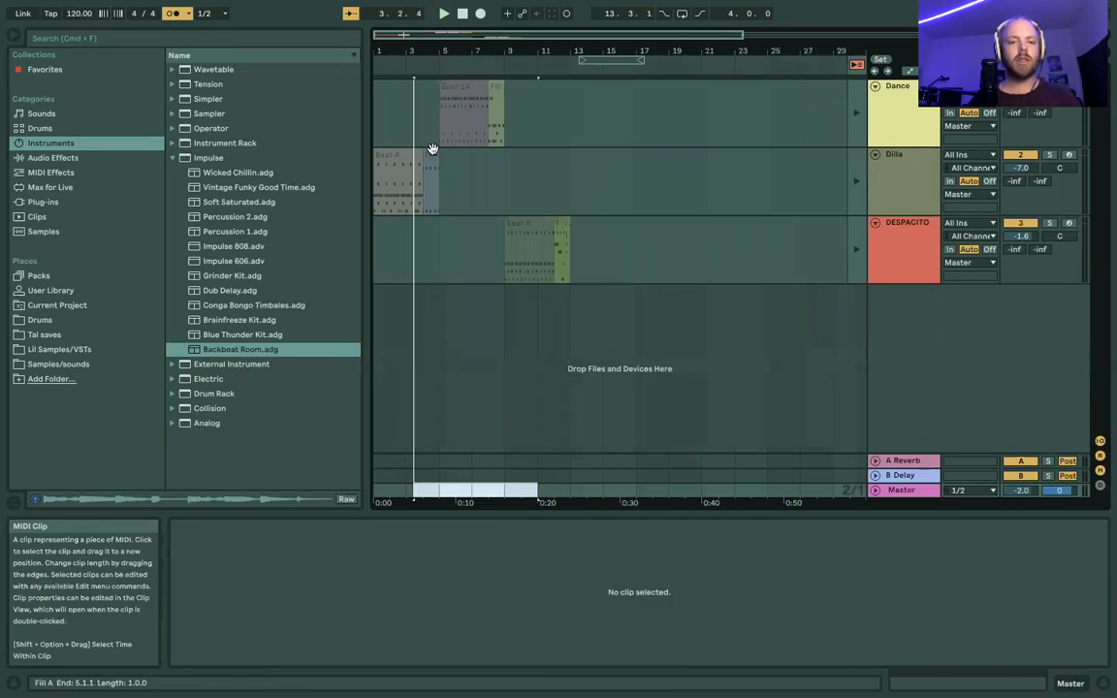
pyautogui.moveTo(403, 117); pyautogui.dragTo(601, 244)
pyautogui.click(597, 244)
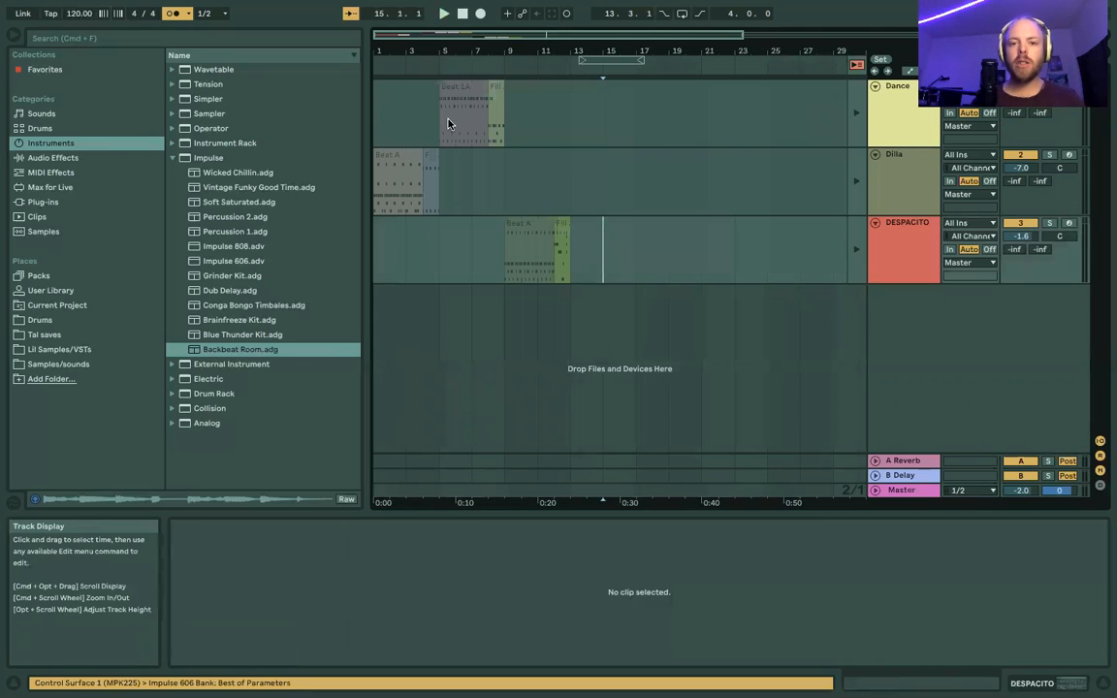
pyautogui.moveTo(447, 124); pyautogui.dragTo(353, 116)
pyautogui.press('Delete')
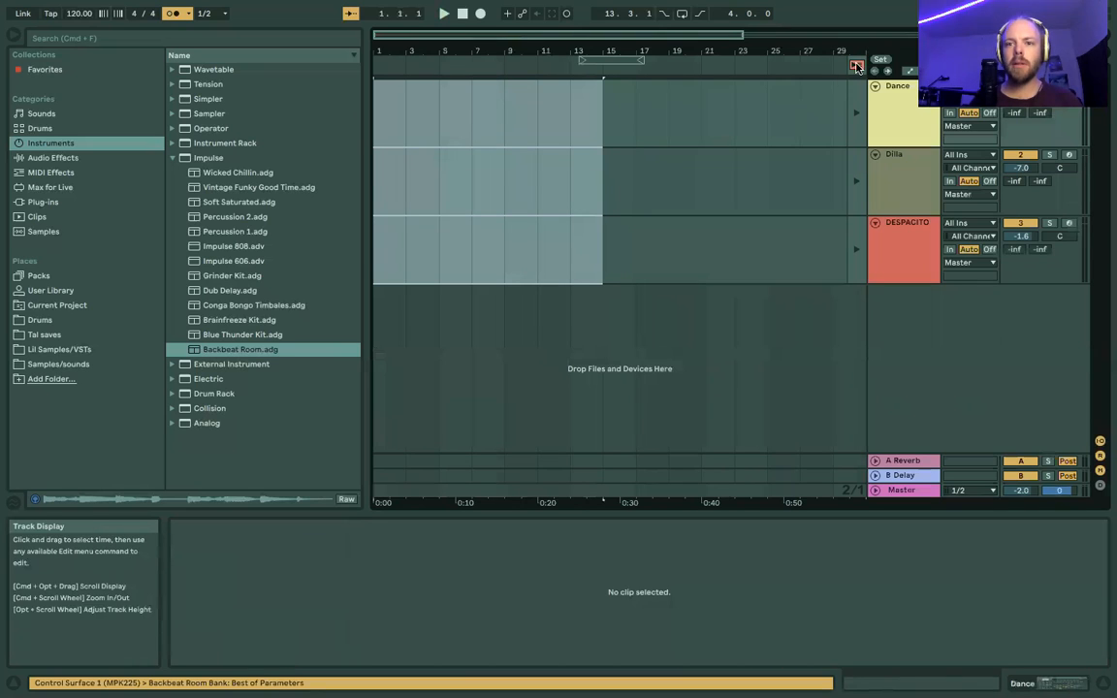
pyautogui.press('super+z')
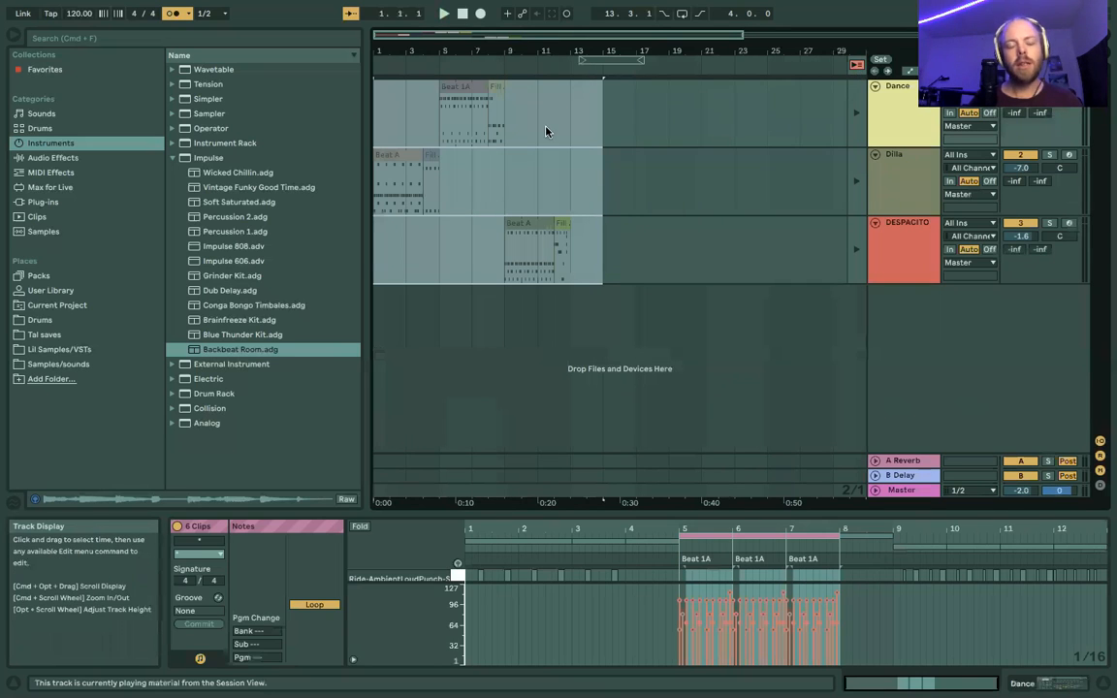
# Delete the recorded Dance and DESPACITO clips from the arrangement, from bar 5 to bar 13.
pyautogui.click(504, 122)
pyautogui.click(462, 109)
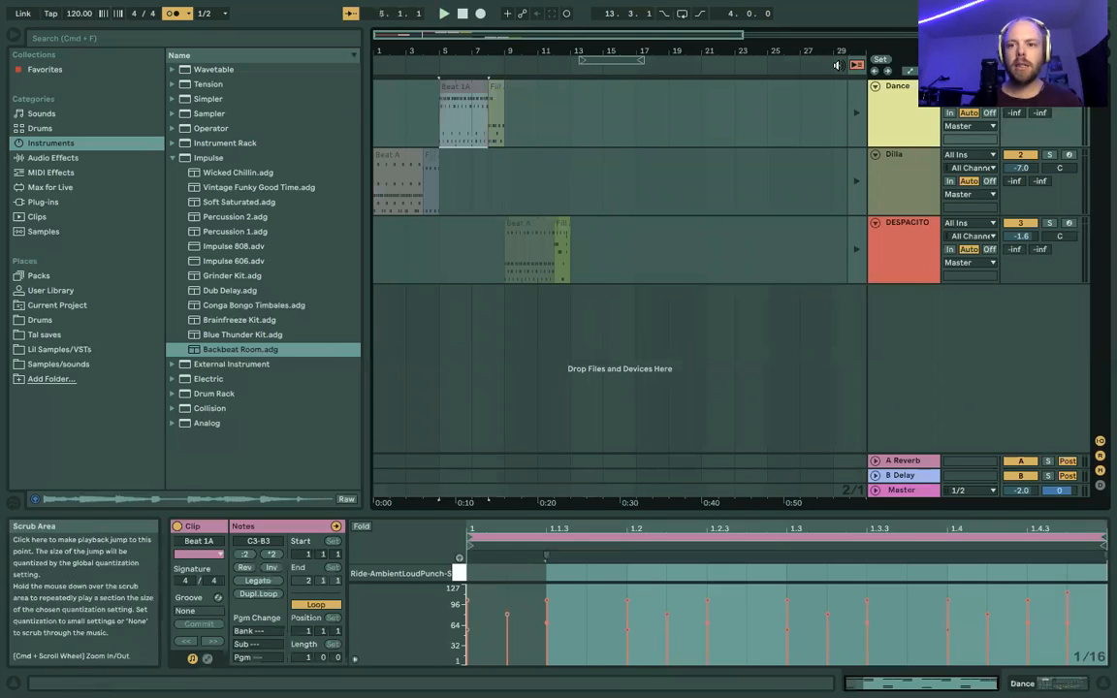
pyautogui.keyDown('shift'); pyautogui.click(563, 232); pyautogui.keyUp('shift')
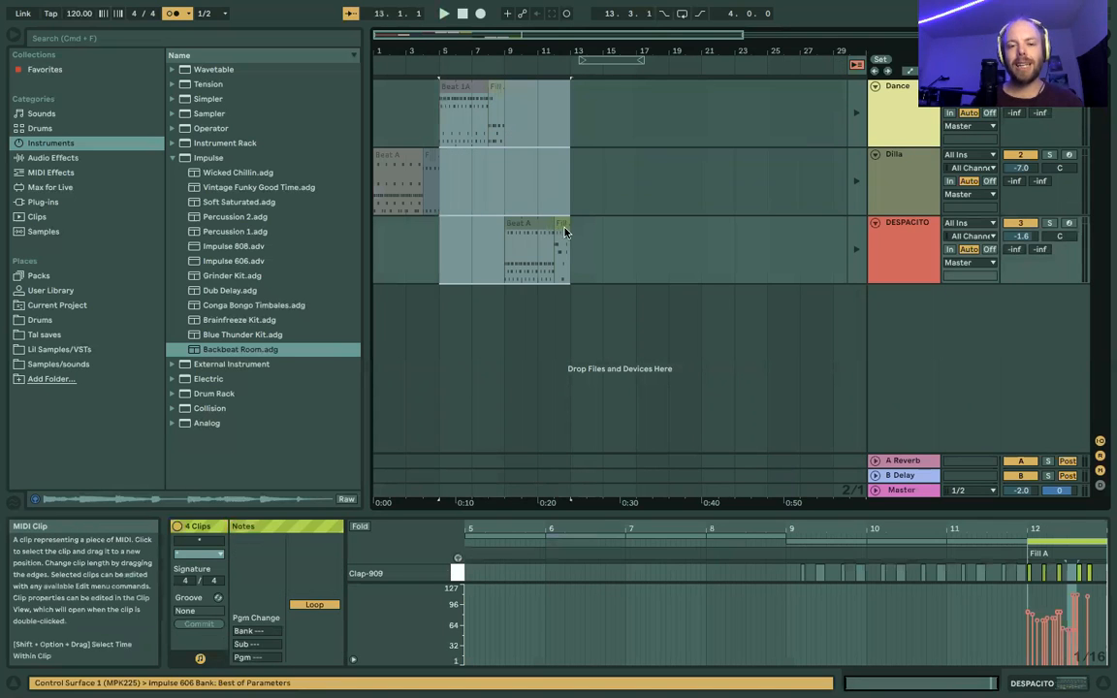
pyautogui.press('Delete')
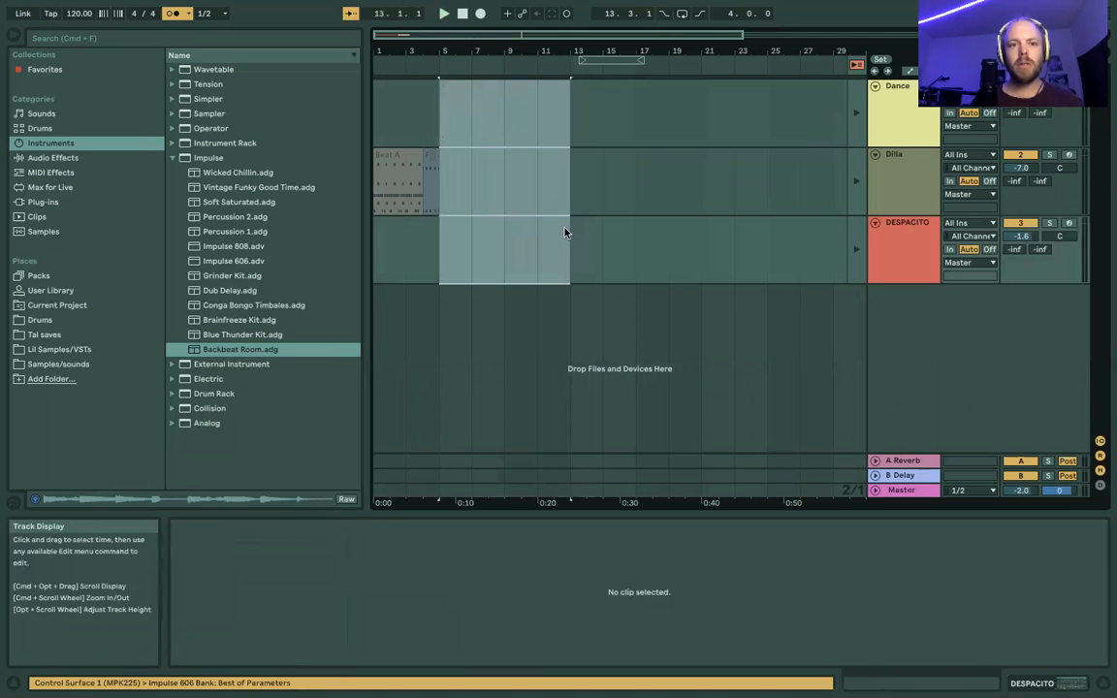
# Play from the start of the song, set the project tempo to 92 BPM, and return the tracks to arrangement playback.
pyautogui.doubleClick(462, 14)
pyautogui.press('space')
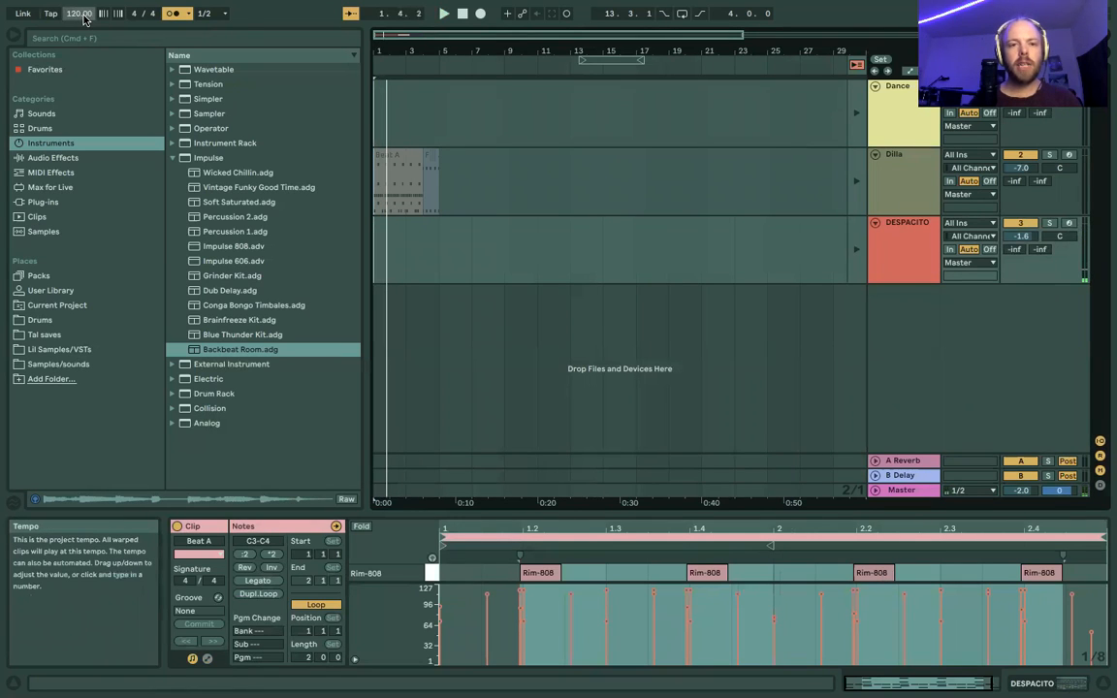
pyautogui.moveTo(79, 14)
pyautogui.mouseDown()
pyautogui.moveTo(79, 45)
pyautogui.moveTo(80, 33)
pyautogui.mouseUp()
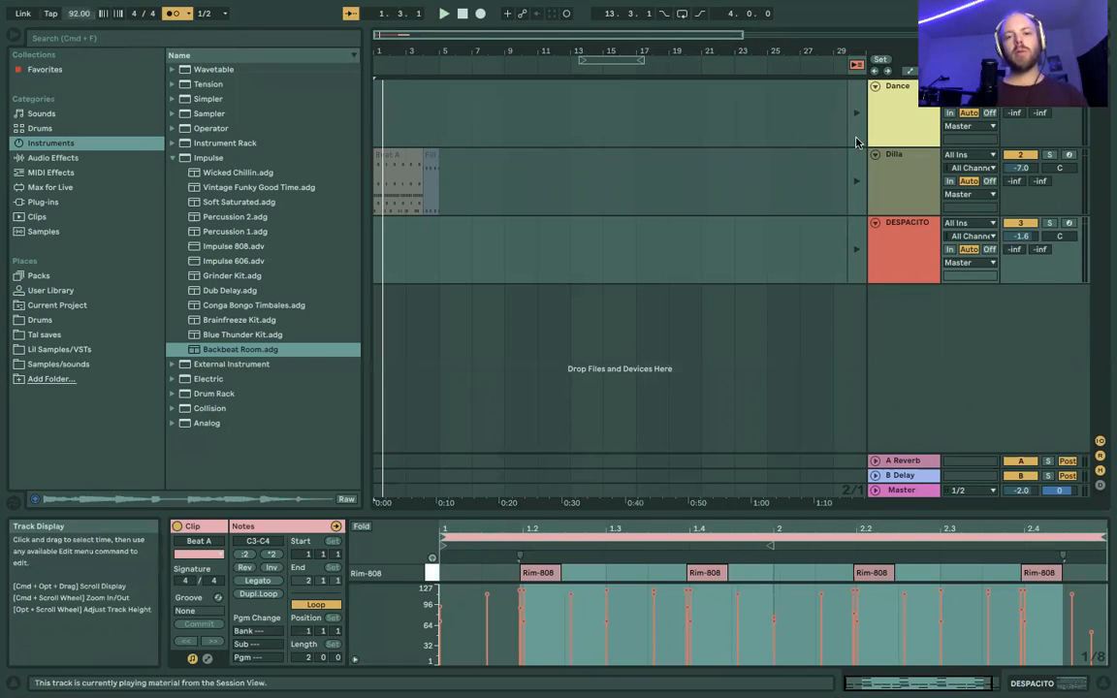
pyautogui.click(856, 66)
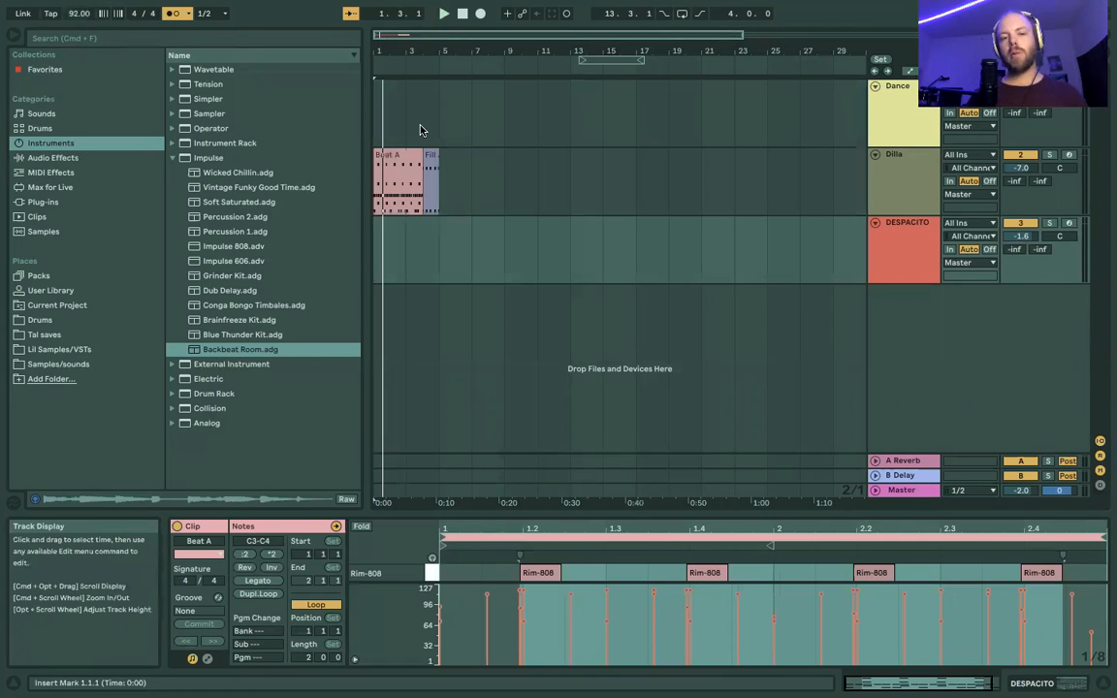
# Delete Dilla's remaining Beat A and Fill A clips from the start of the arrangement.
pyautogui.press('Tab')
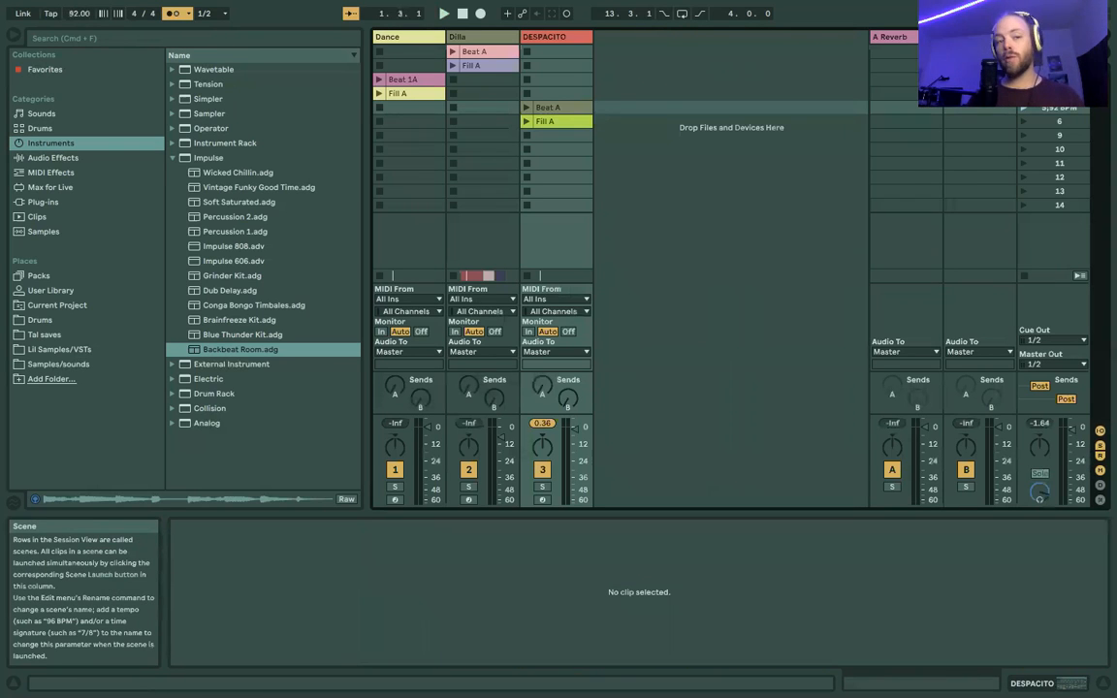
pyautogui.press('Tab')
pyautogui.moveTo(385, 115); pyautogui.dragTo(455, 207)
pyautogui.press('Delete')
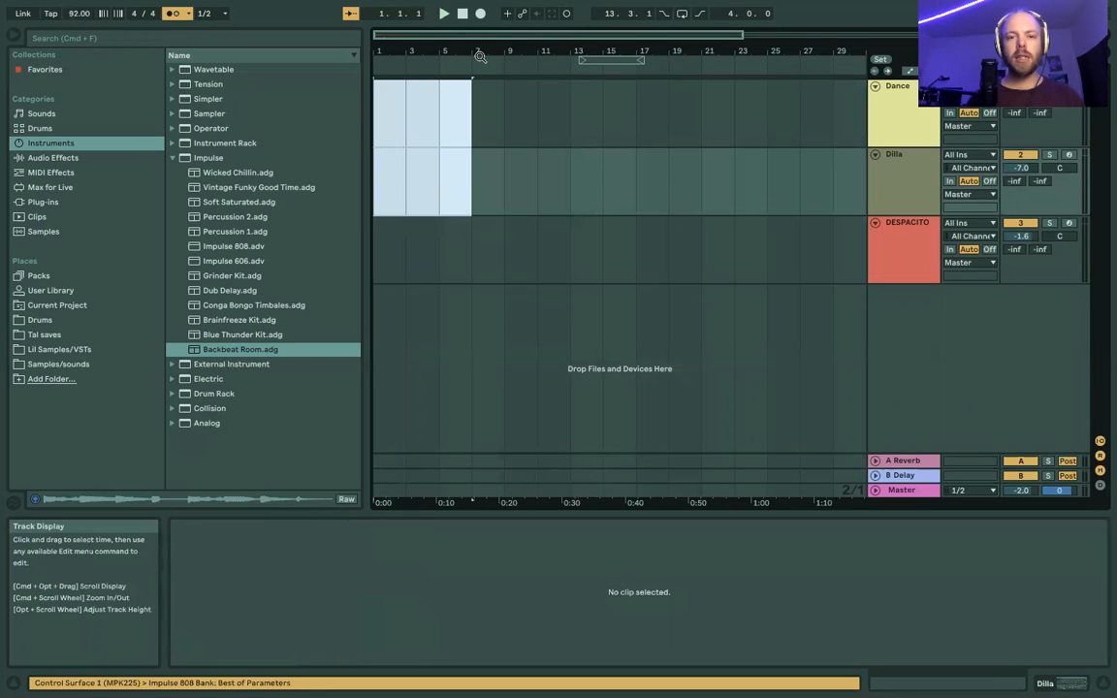
# Return to the Session View and launch the first scene, which holds Dilla's Beat A.
pyautogui.press('Tab')
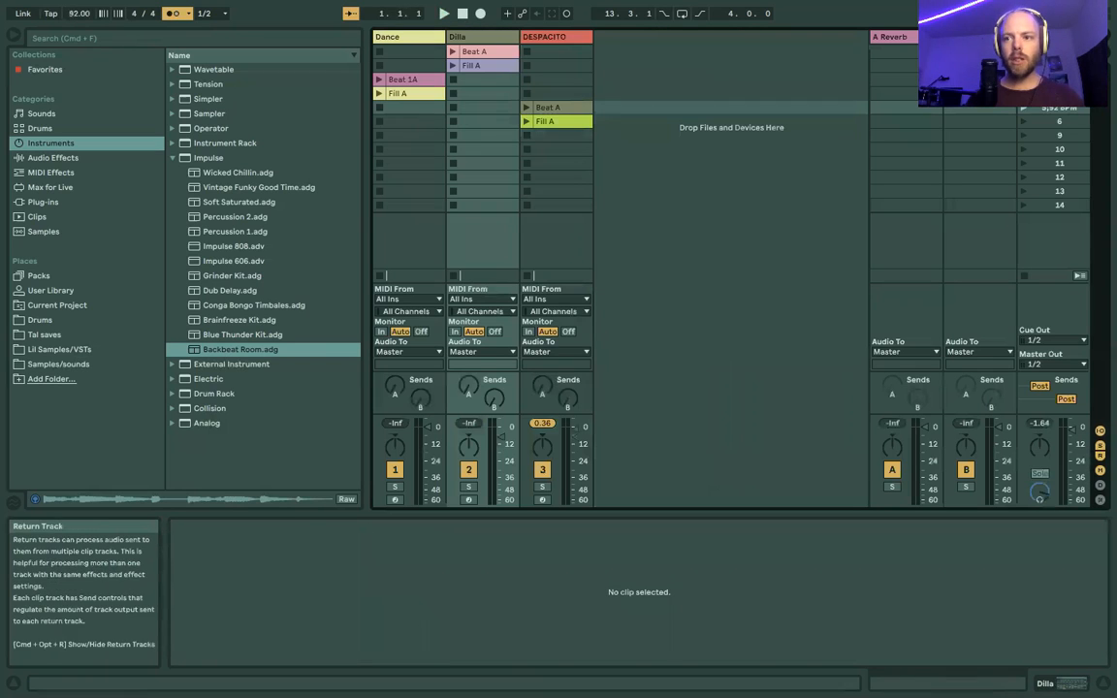
pyautogui.rightClick(1024, 51)
pyautogui.click(1025, 51)
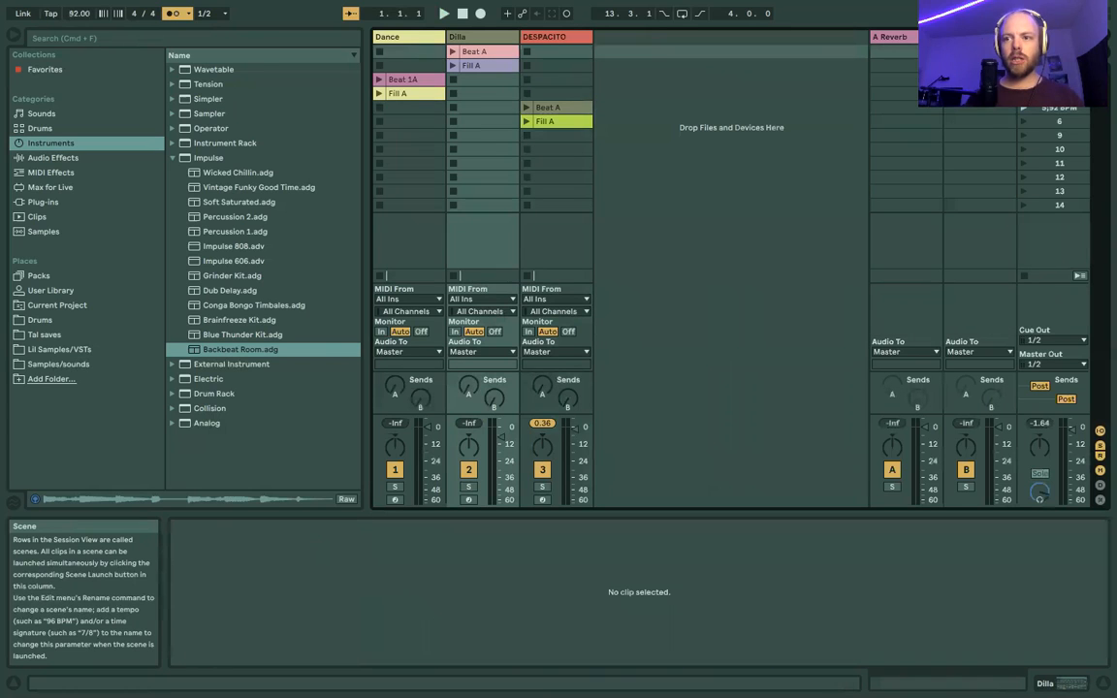
pyautogui.click(1025, 51)
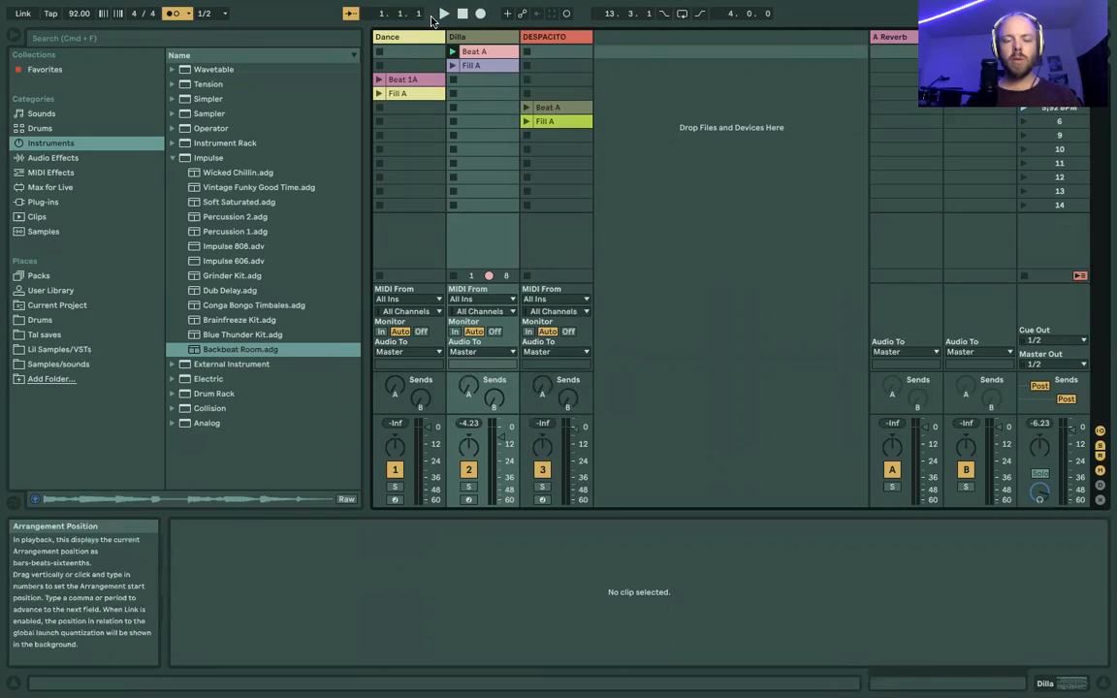
# Try to record Dilla's Beat A and Fill A into the arrangement, and check the take in the Arrangement View.
pyautogui.click(481, 15)
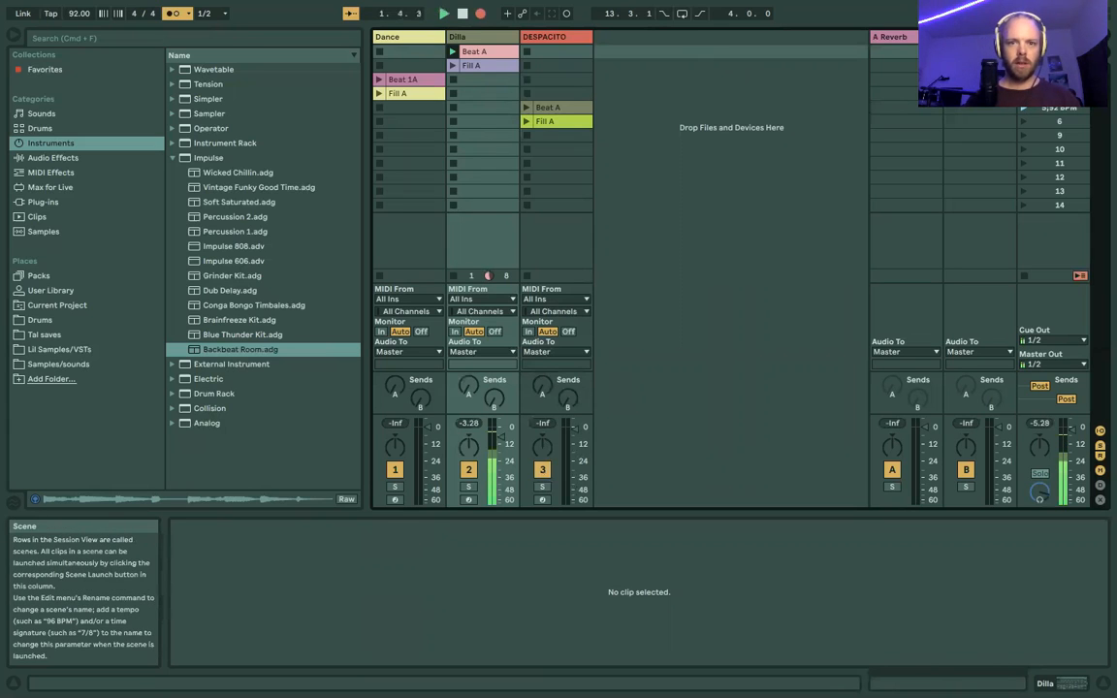
pyautogui.press('Down')
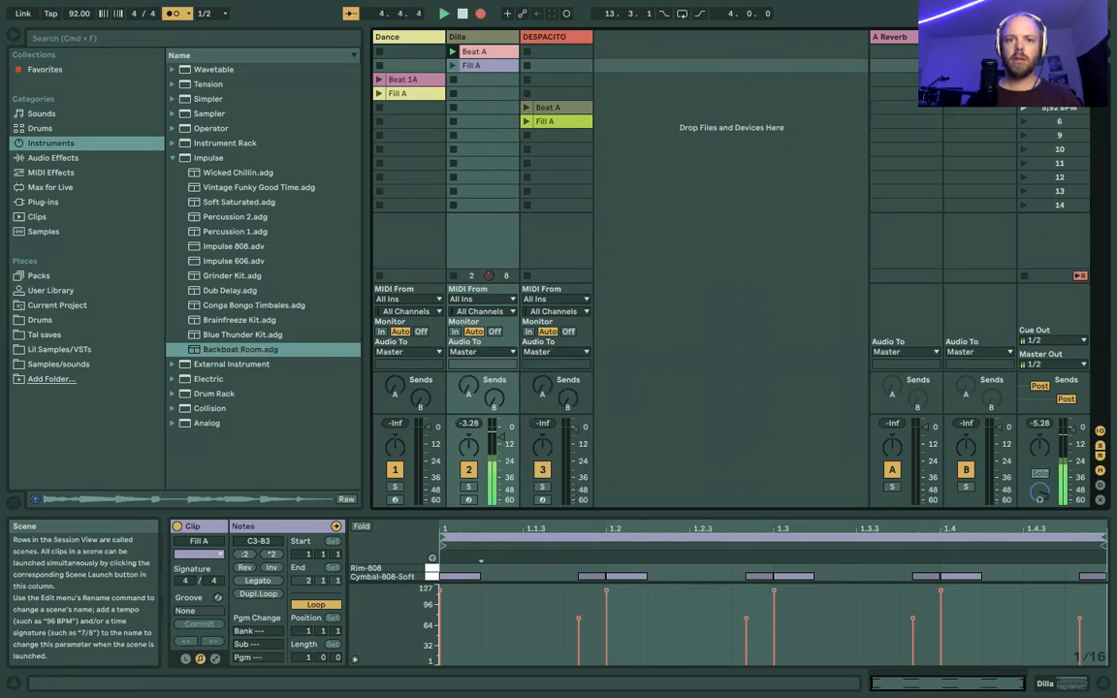
pyautogui.press('Tab')
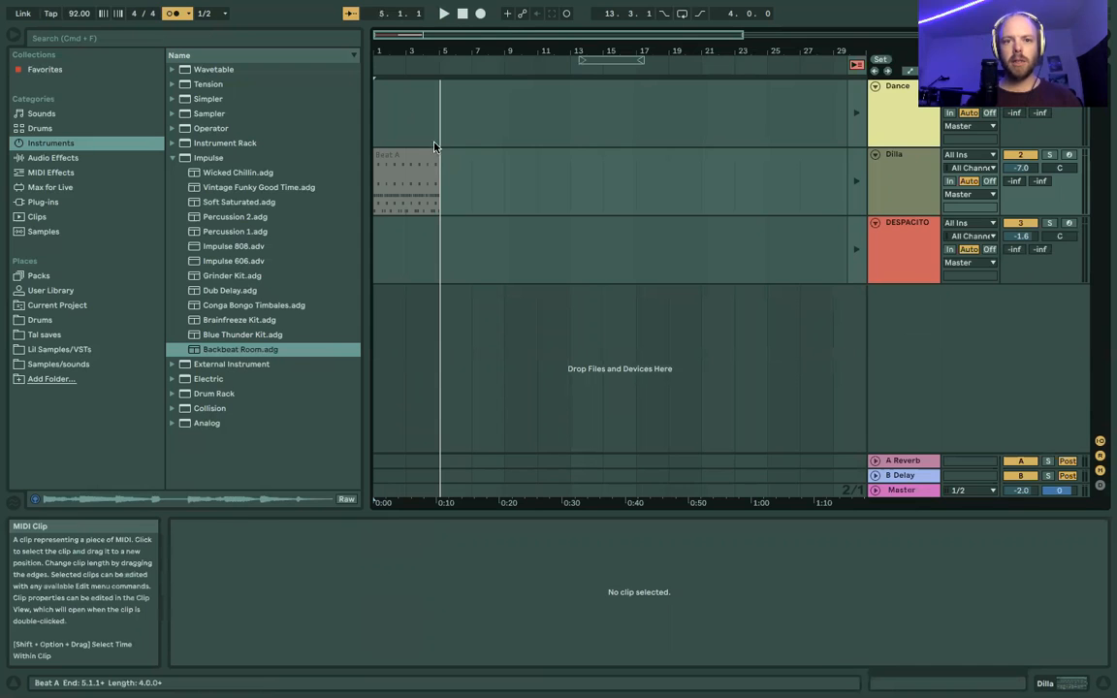
pyautogui.press('Tab')
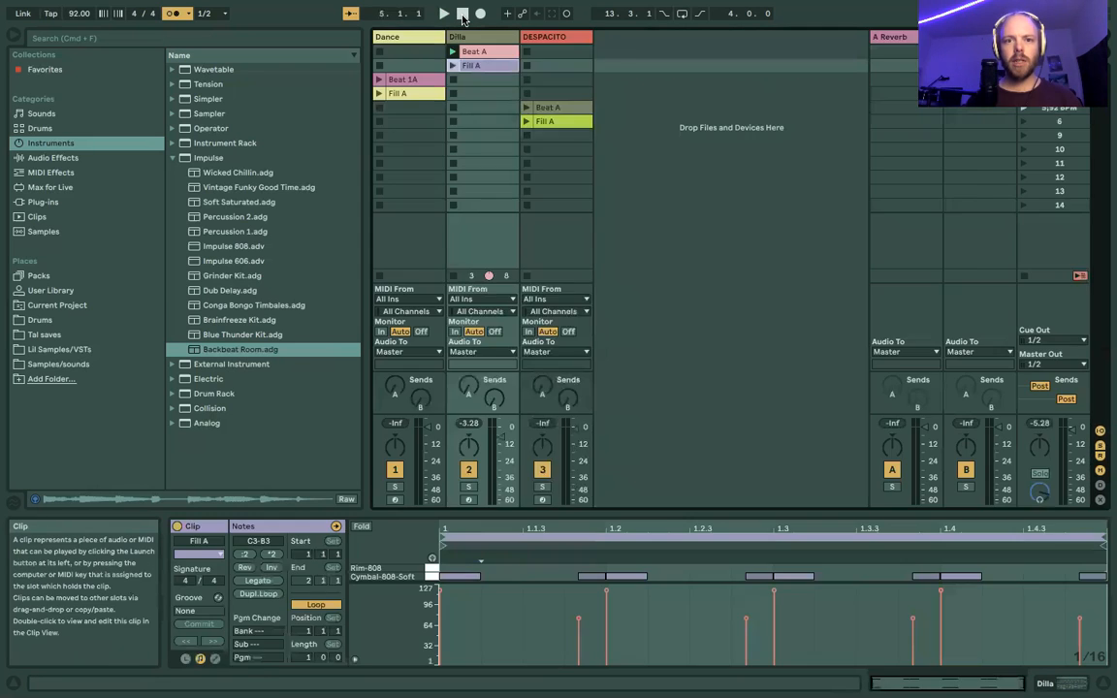
pyautogui.press('Tab')
pyautogui.press('Tab')
pyautogui.press('Tab')
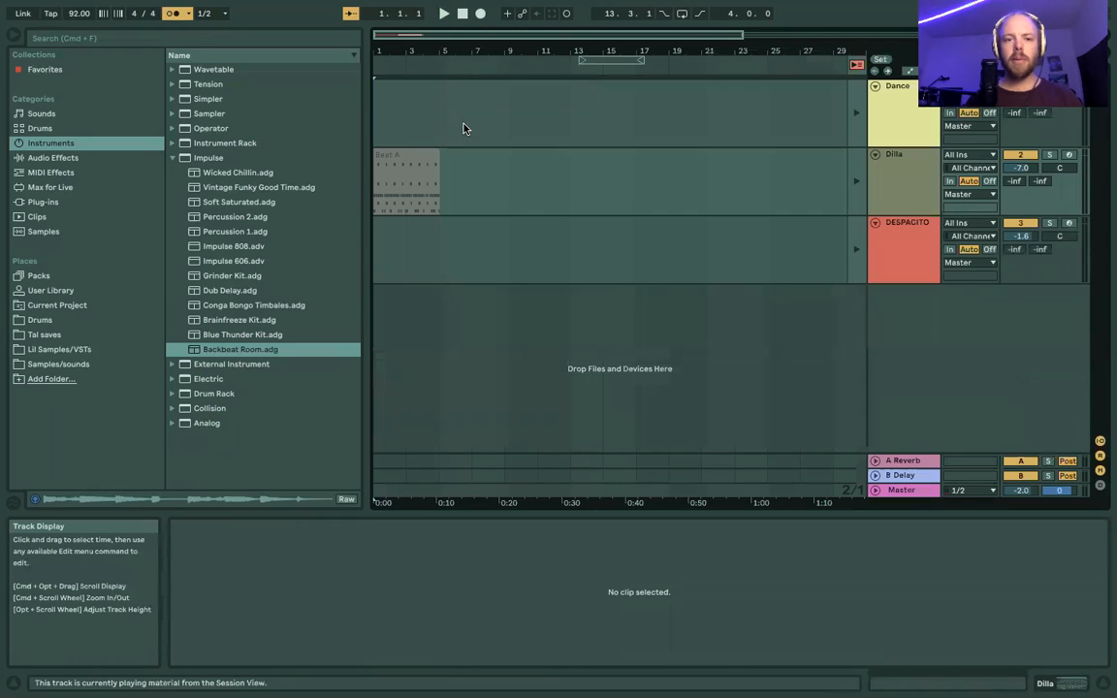
pyautogui.press('Tab')
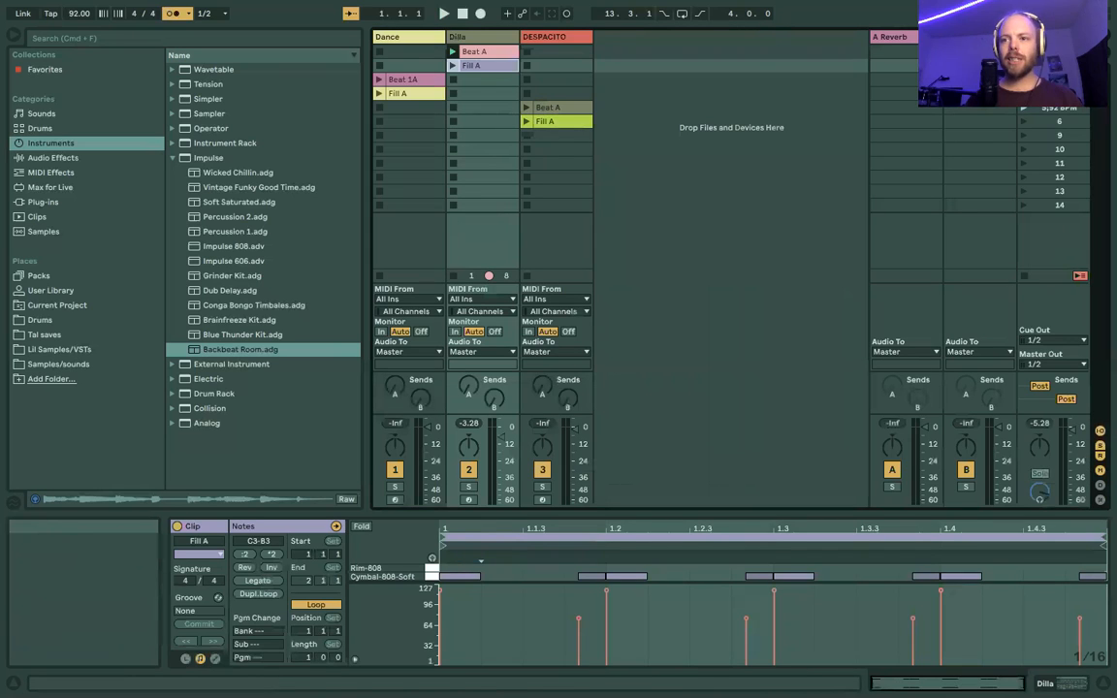
# Record the Dilla, Dance and DESPACITO scenes into the arrangement by launching each beat and its fill in turn, finishing with DESPACITO's Fill A.
pyautogui.click(479, 13)
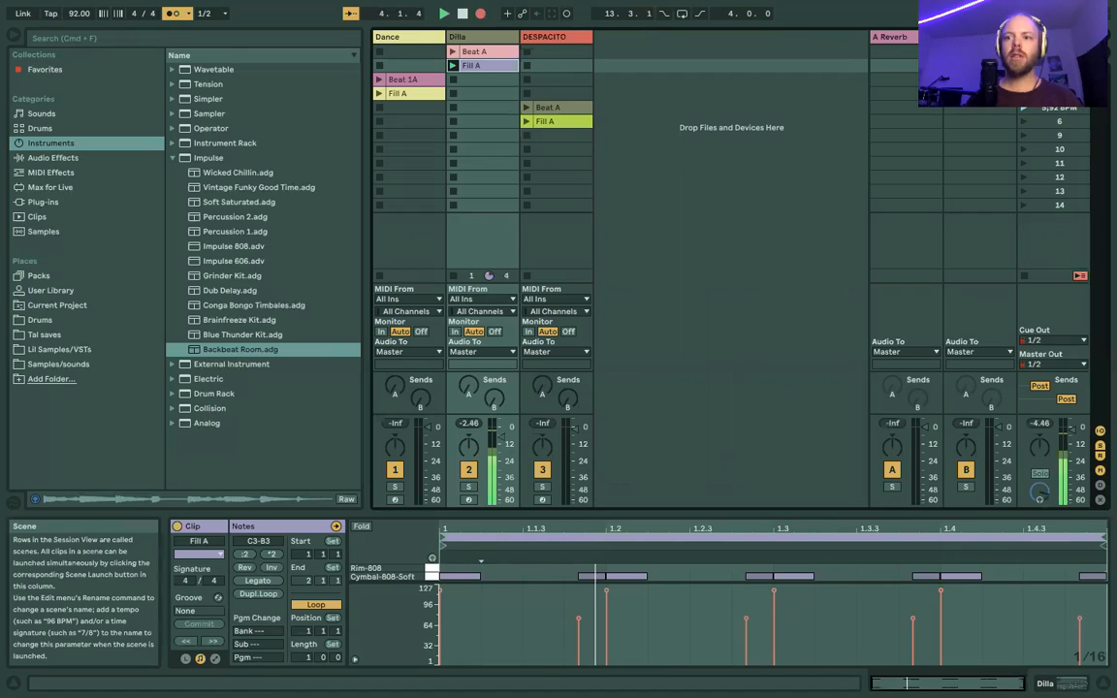
pyautogui.click(1023, 79)
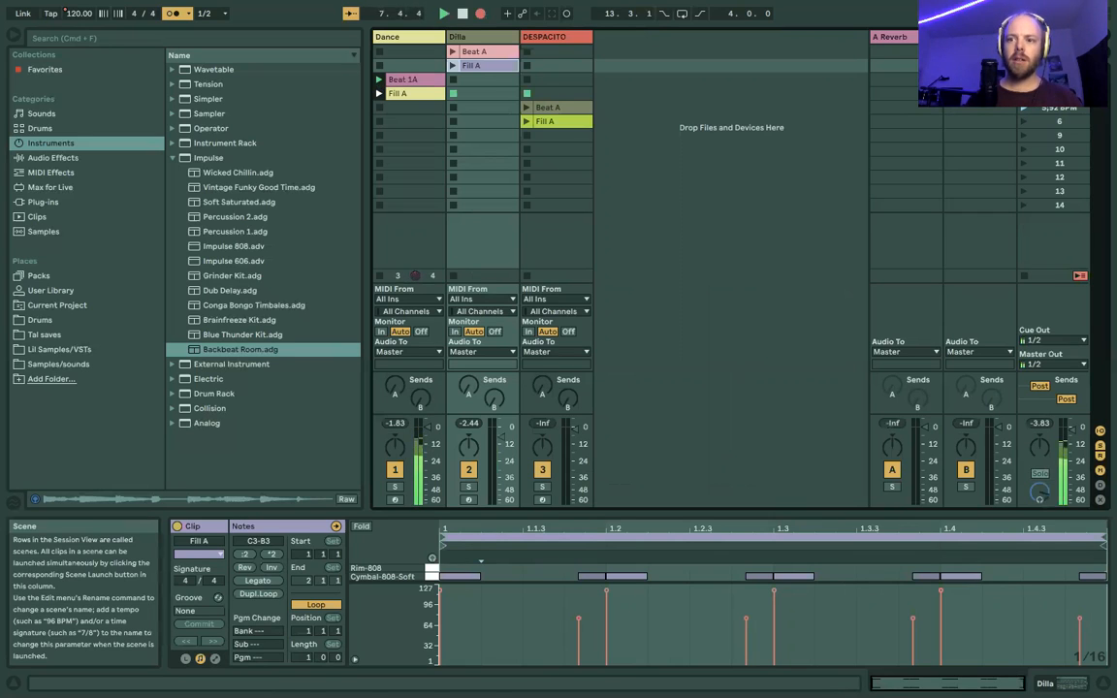
pyautogui.click(1026, 110)
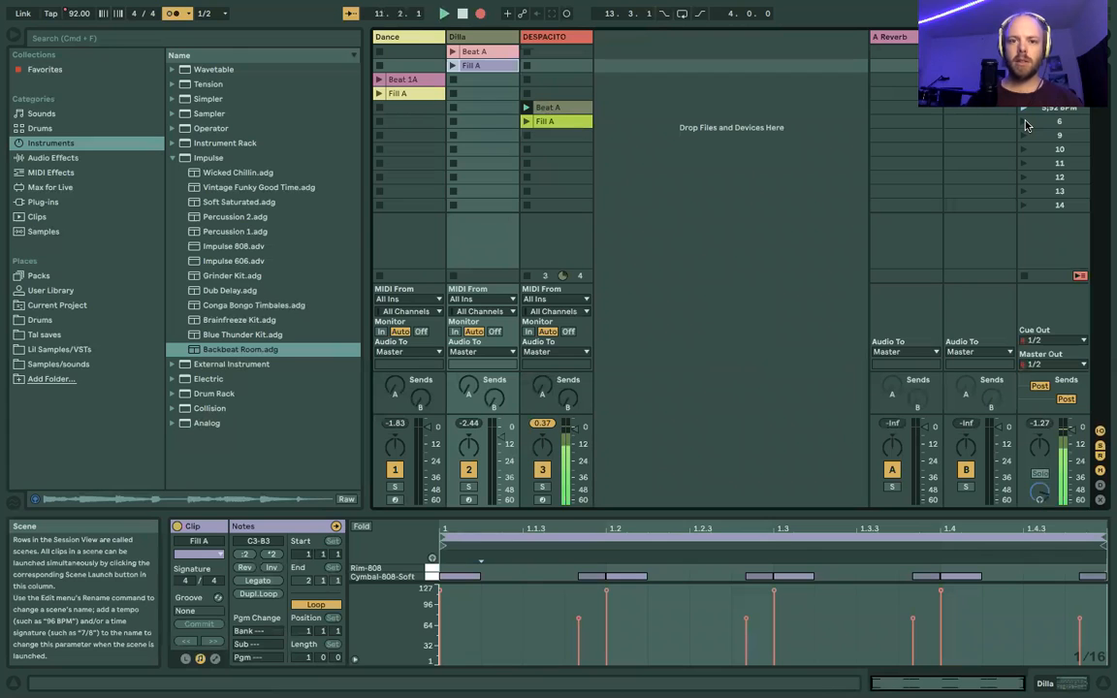
pyautogui.click(1024, 121)
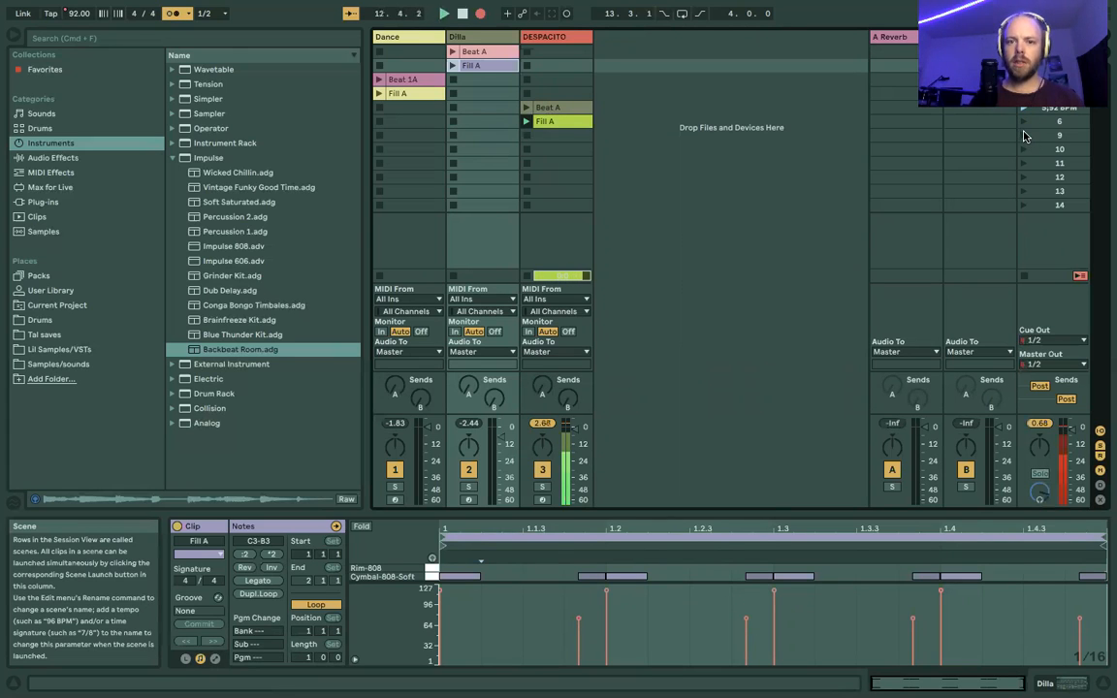
pyautogui.click(577, 122)
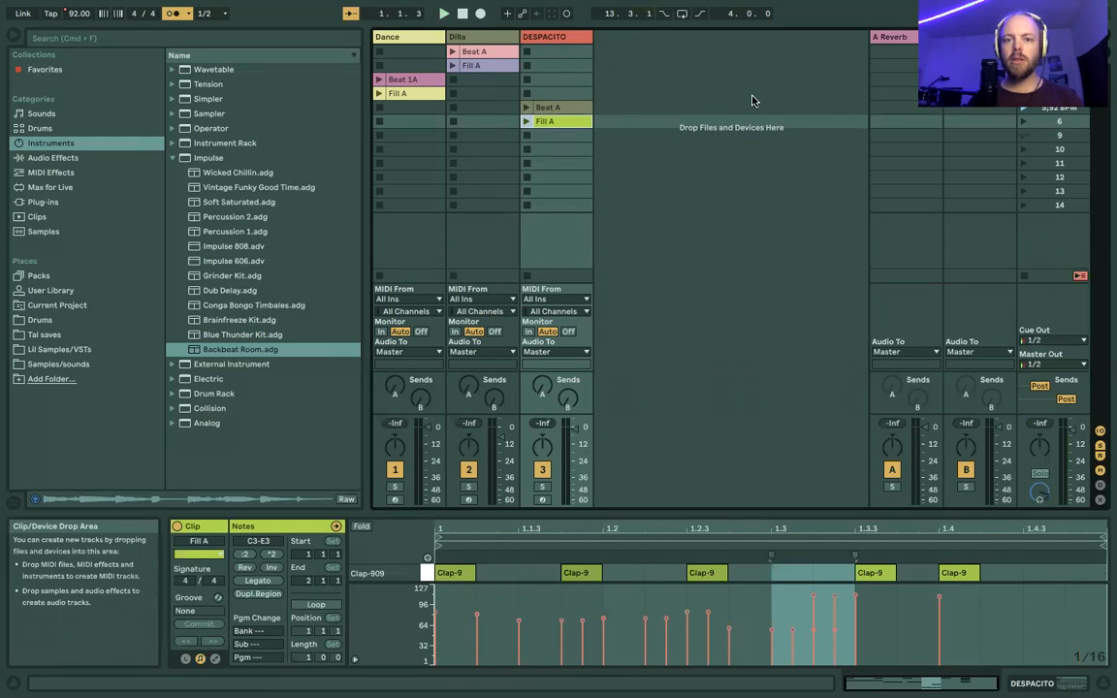
# Inspect the Master track's recorded Song Tempo automation in the Arrangement View, then hide the automation and fold the Master track.
pyautogui.press('Tab')
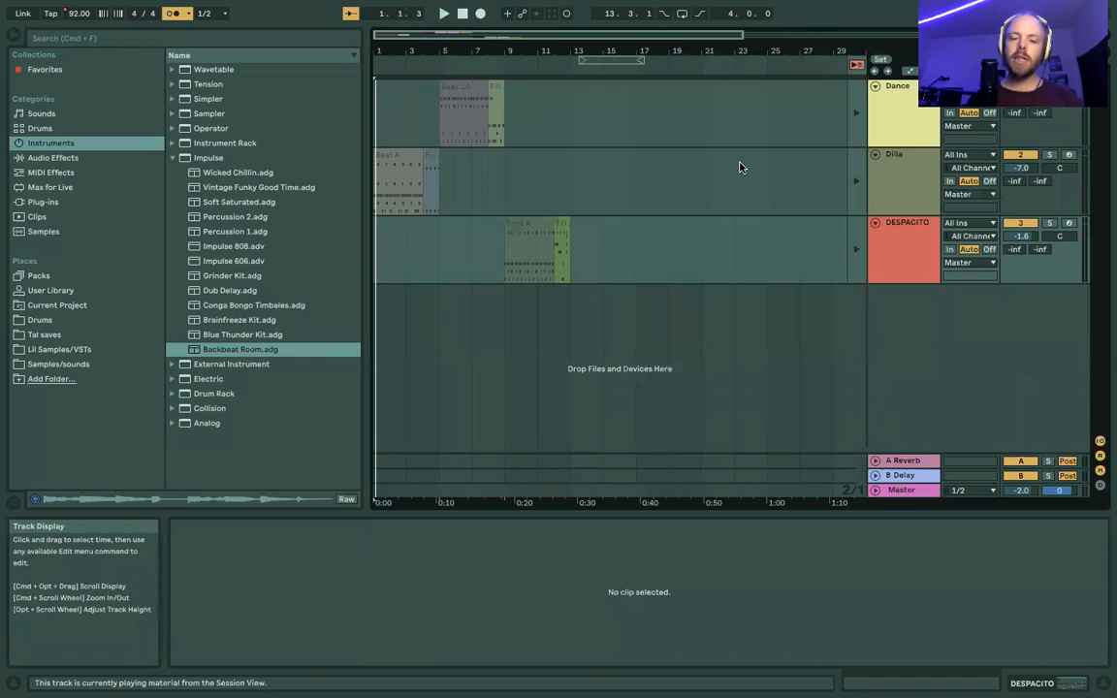
pyautogui.click(875, 491)
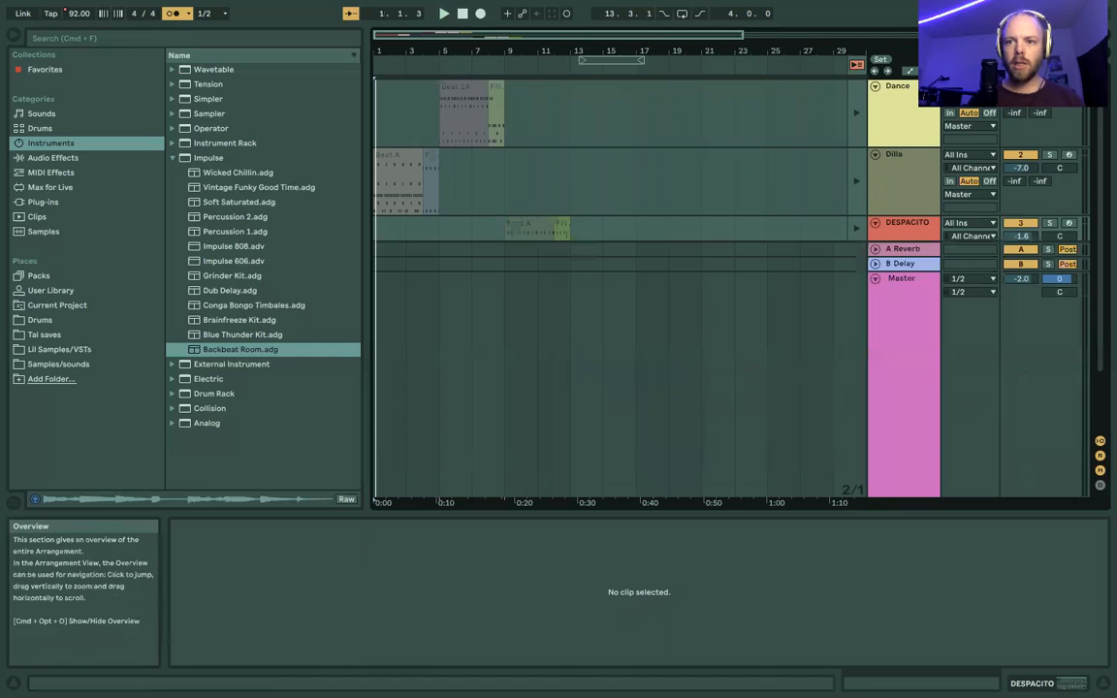
pyautogui.click(910, 70)
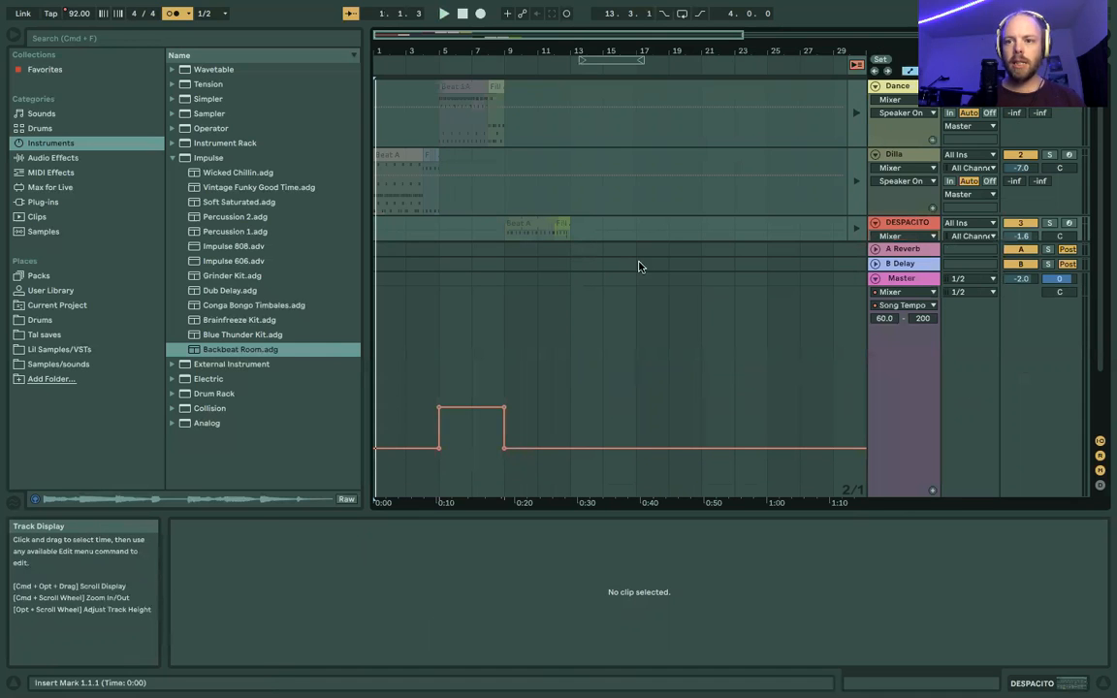
pyautogui.moveTo(439, 411)
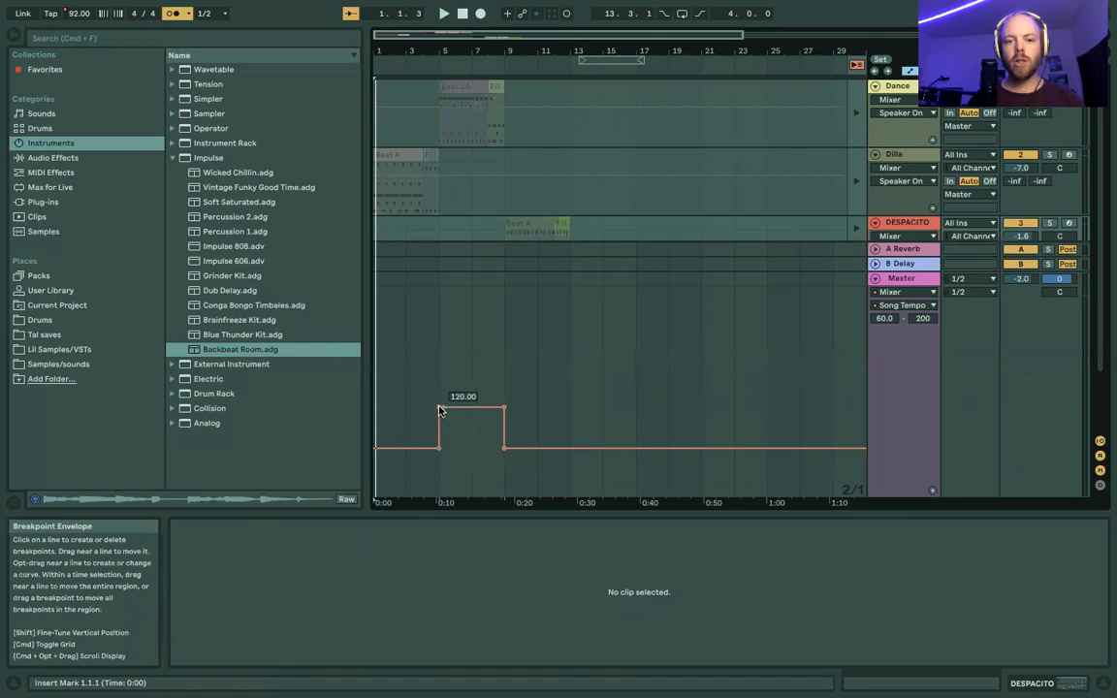
pyautogui.click(910, 70)
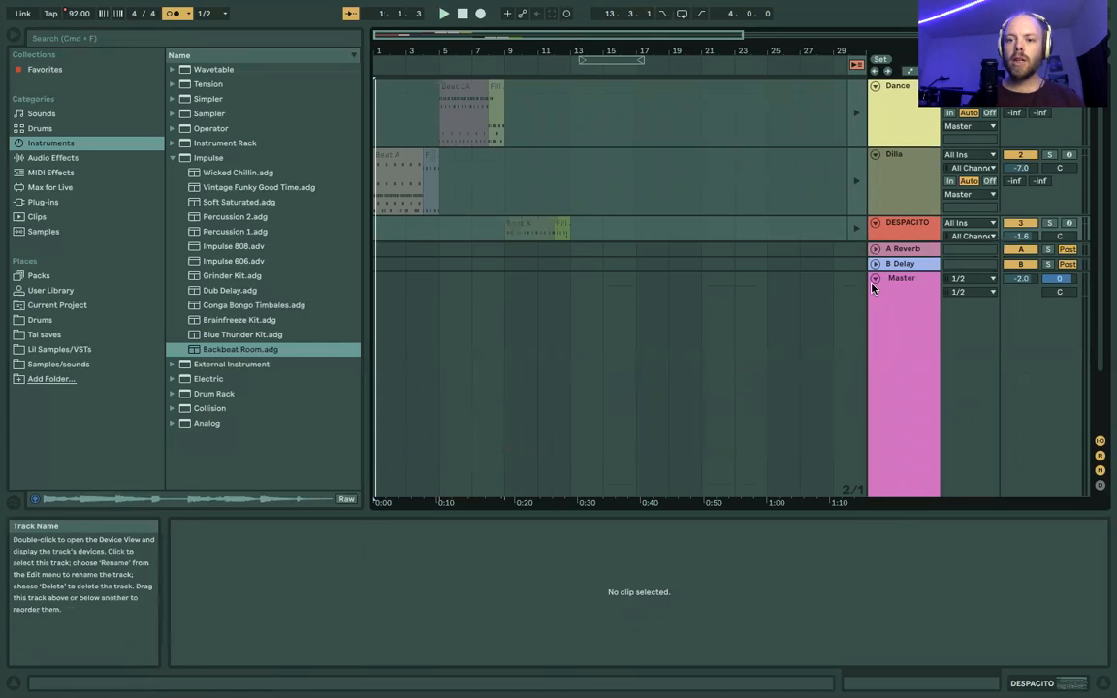
pyautogui.moveTo(787, 242); pyautogui.dragTo(759, 285)
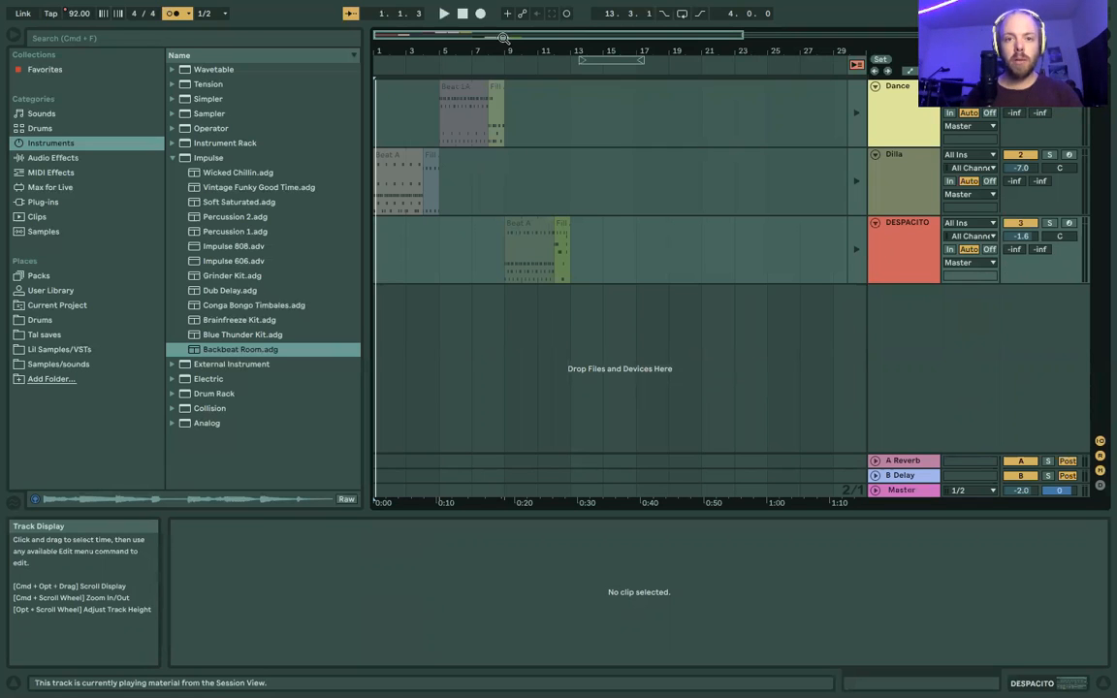
# Return the tracks to arrangement playback and play the song from bar 5 to hear the recorded tempo changes.
pyautogui.click(857, 67)
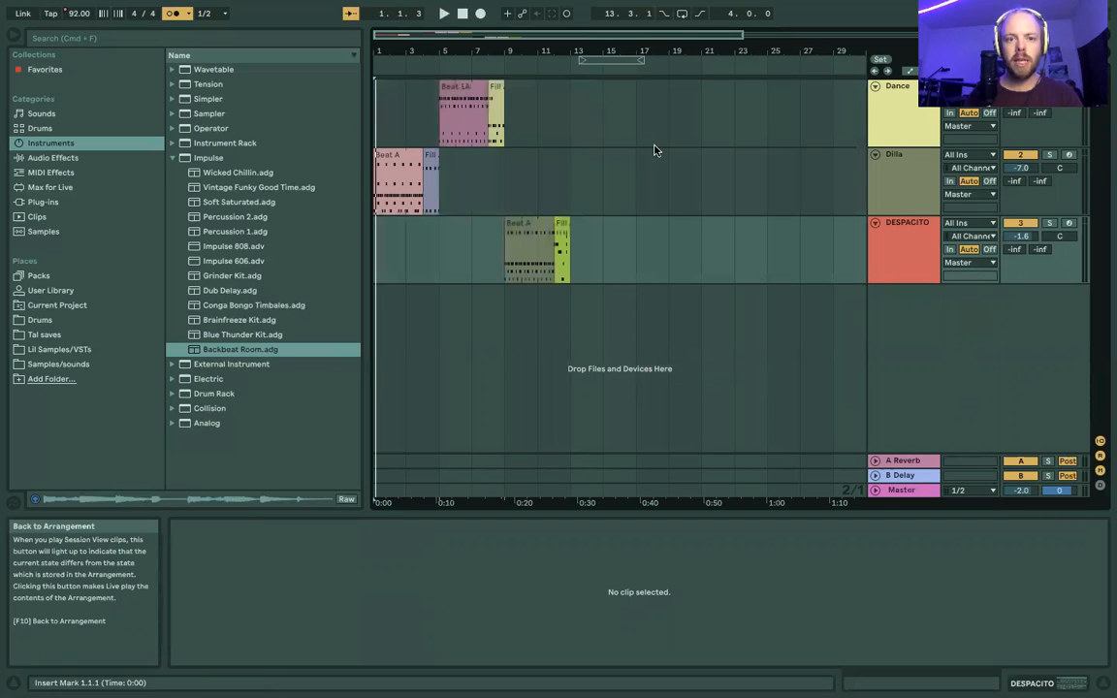
pyautogui.click(439, 242)
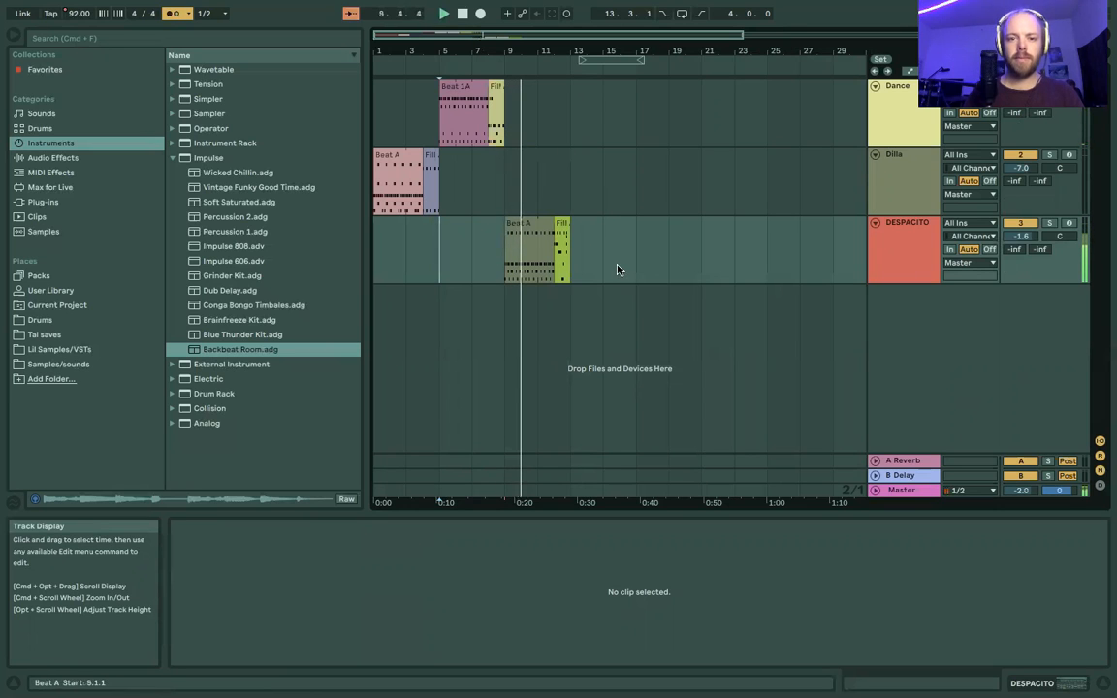
# Stop playback, return to the start of the arrangement and save the Live Set.
pyautogui.doubleClick(463, 12)
pyautogui.click(81, 13)
pyautogui.click(77, 7)
pyautogui.click(121, 144)
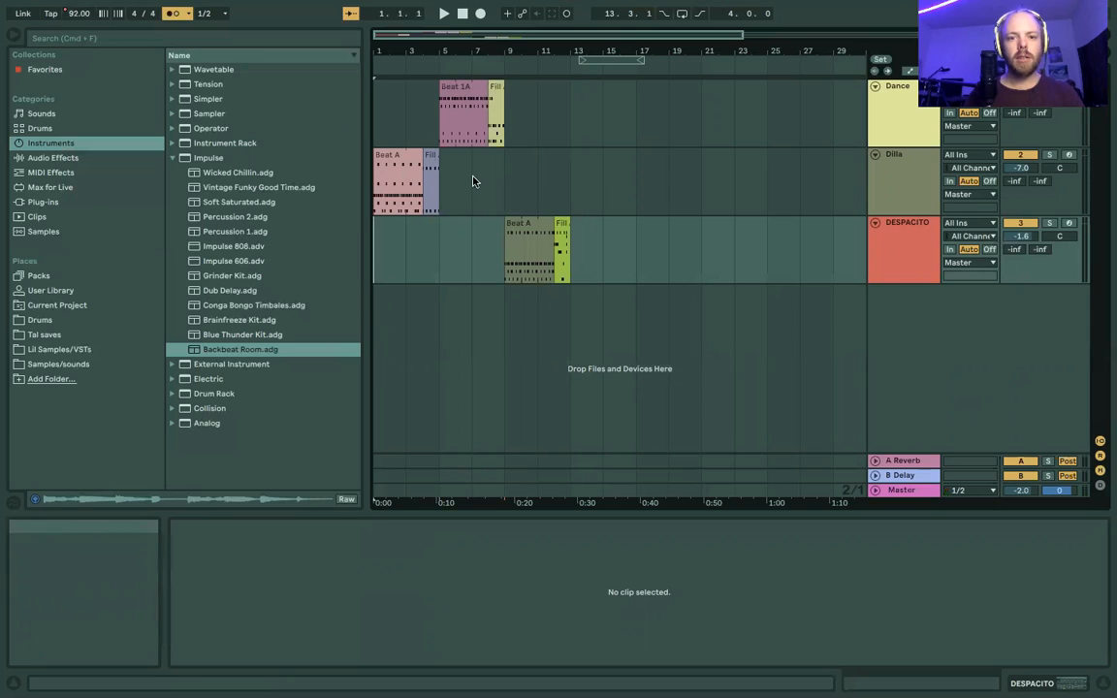
# Unfold the Master track in the Arrangement View and examine its Song Tempo automation, then hide the automation.
pyautogui.press('Tab')
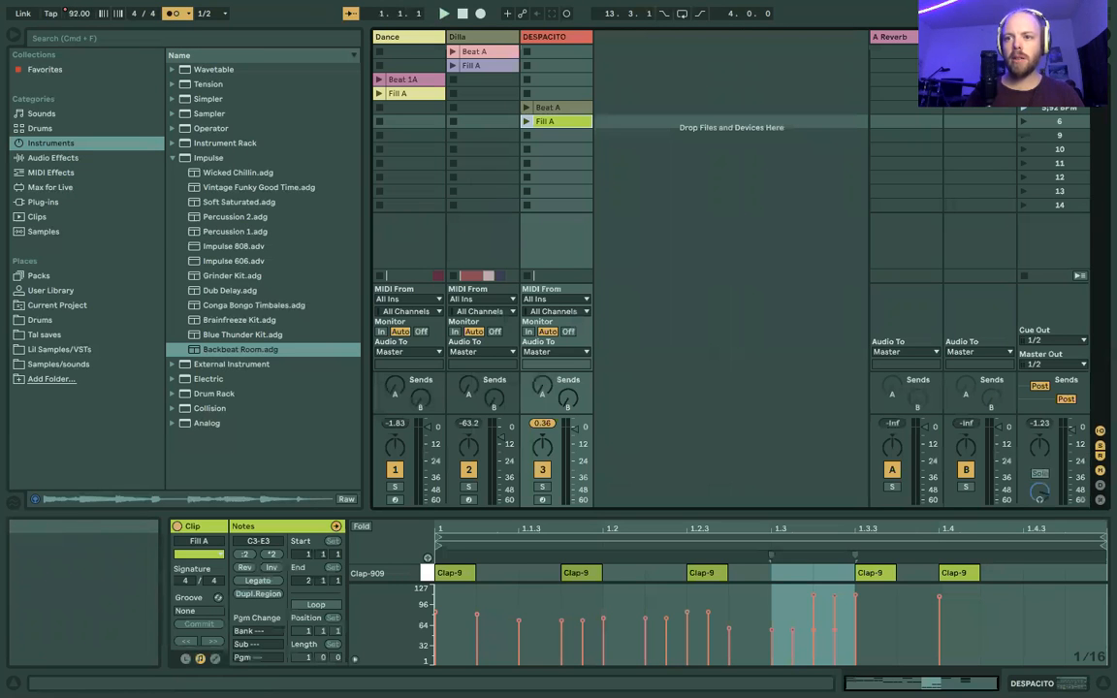
pyautogui.press('Tab')
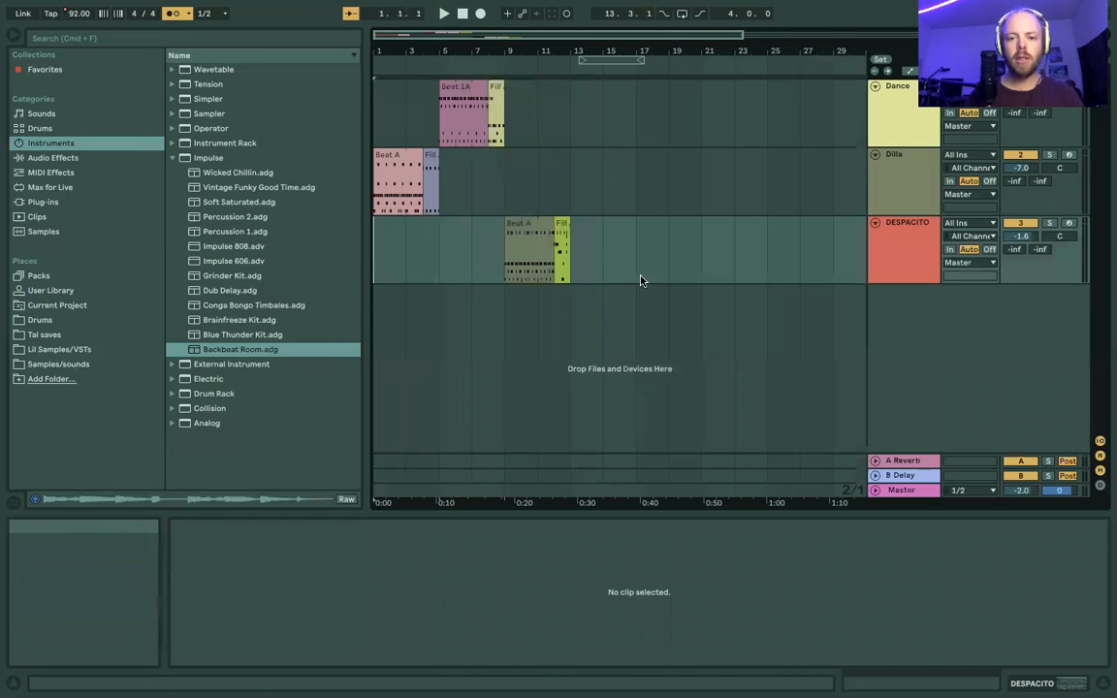
pyautogui.click(875, 490)
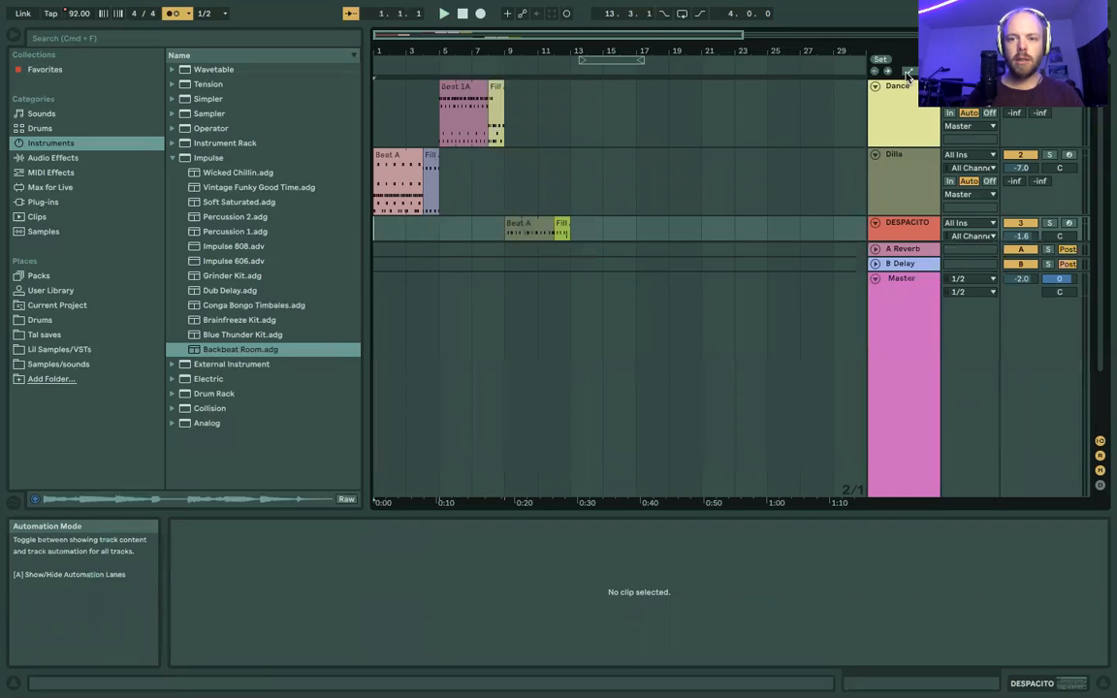
pyautogui.click(907, 73)
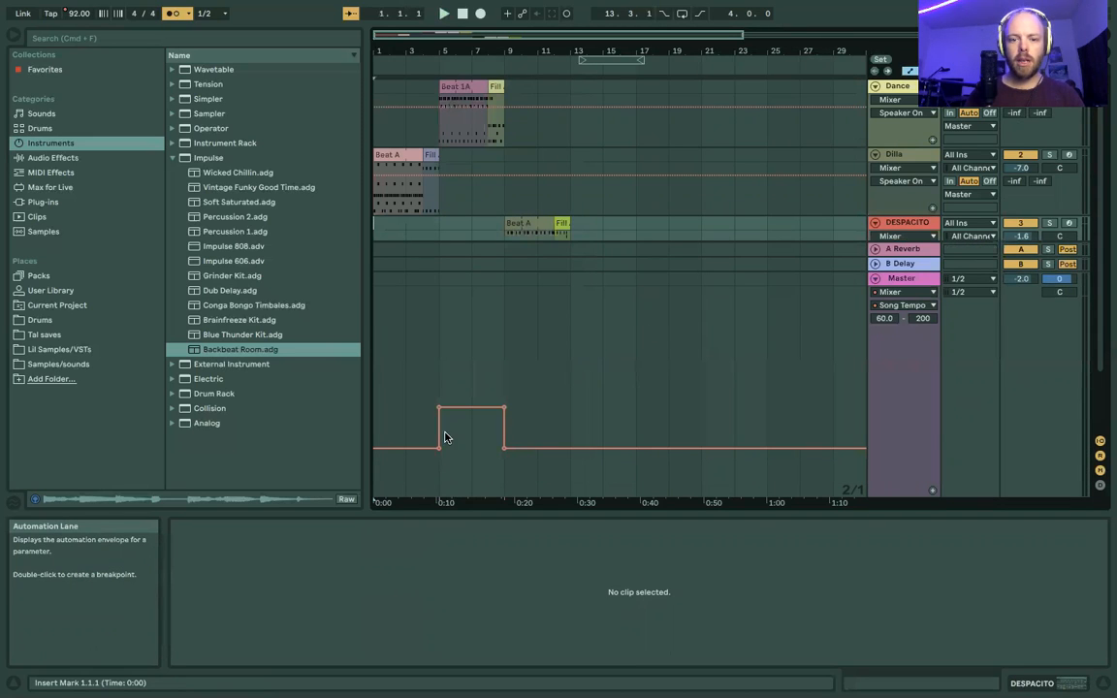
pyautogui.click(907, 73)
pyautogui.moveTo(891, 273); pyautogui.dragTo(899, 401)
# Return to the Session View and bring up the Live Set's save and export commands.
pyautogui.press('Tab')
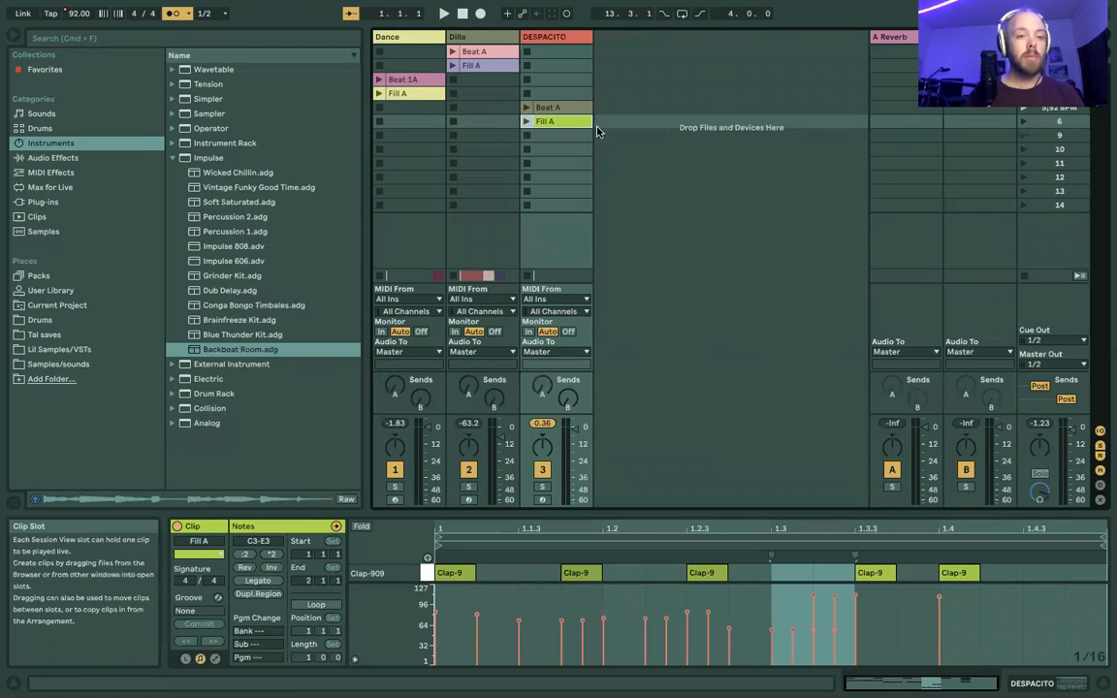
pyautogui.click(82, 7)
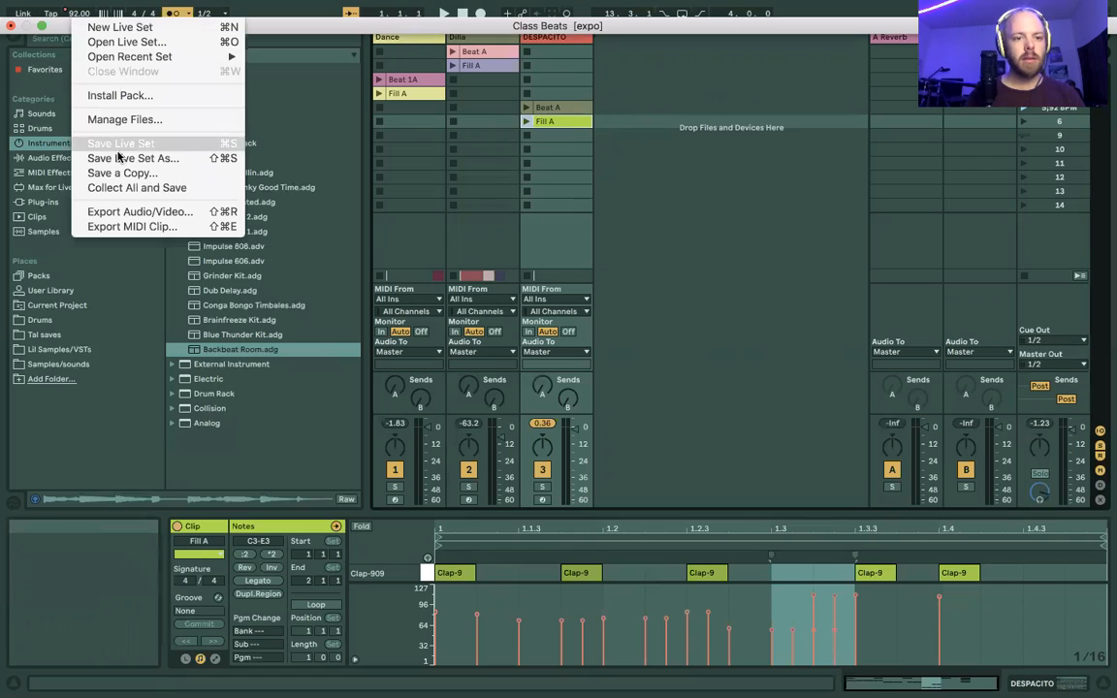